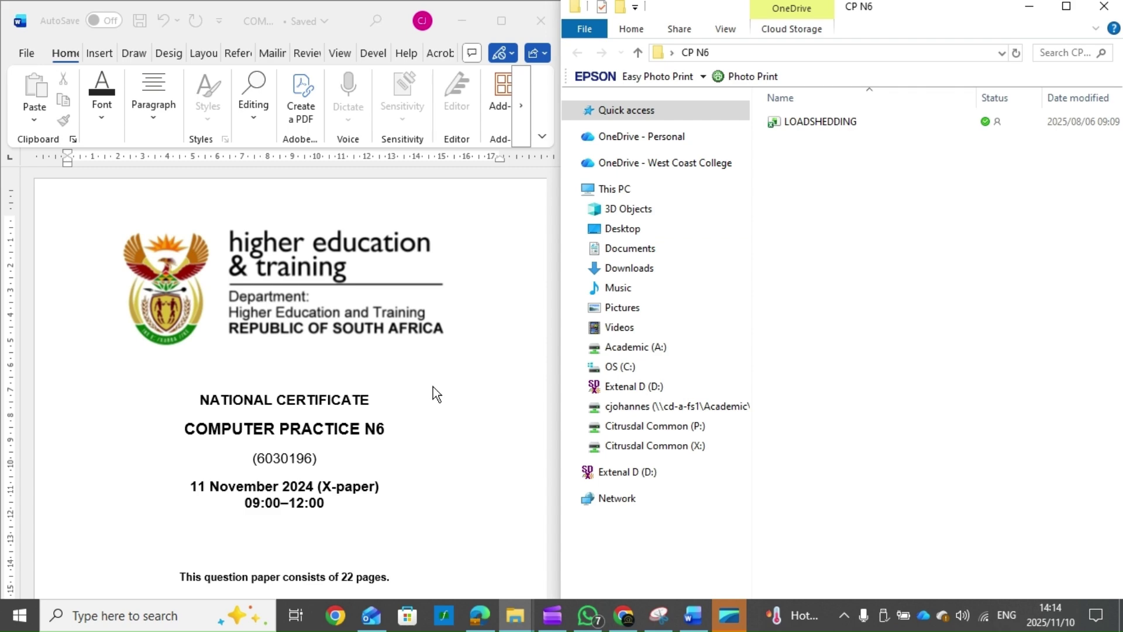
# Look through the exam paper to find Question 10 and read its instructions
pyautogui.click(433, 387)
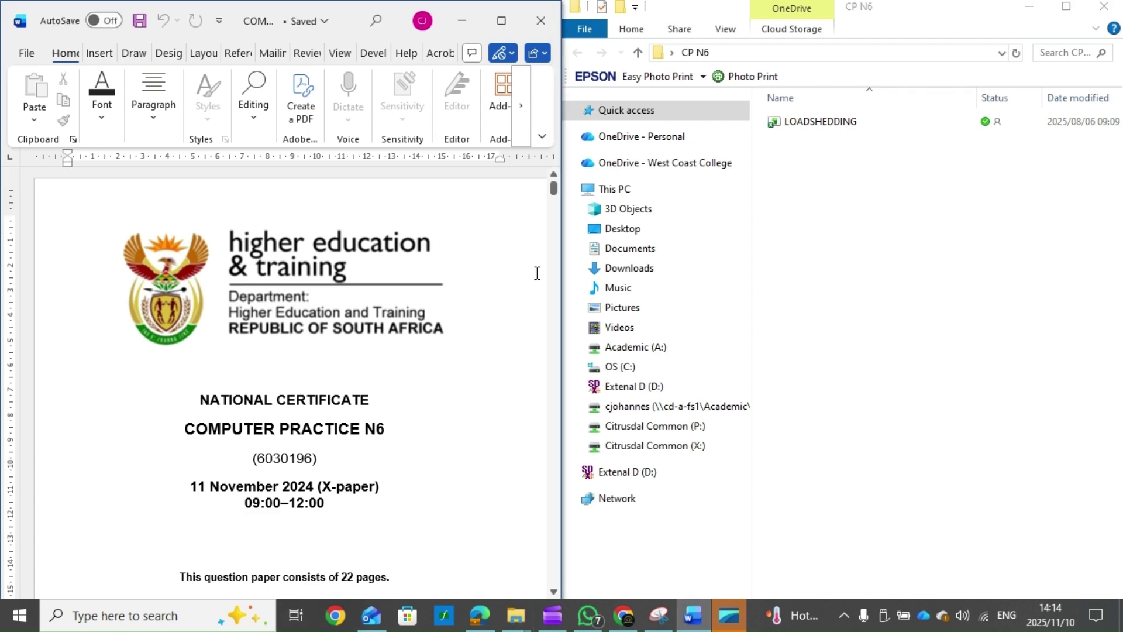
pyautogui.moveTo(557, 185); pyautogui.dragTo(553, 553)
pyautogui.scroll(-6, 538, 512)
pyautogui.scroll(-5, 371, 470)
pyautogui.scroll(10, 371, 472)
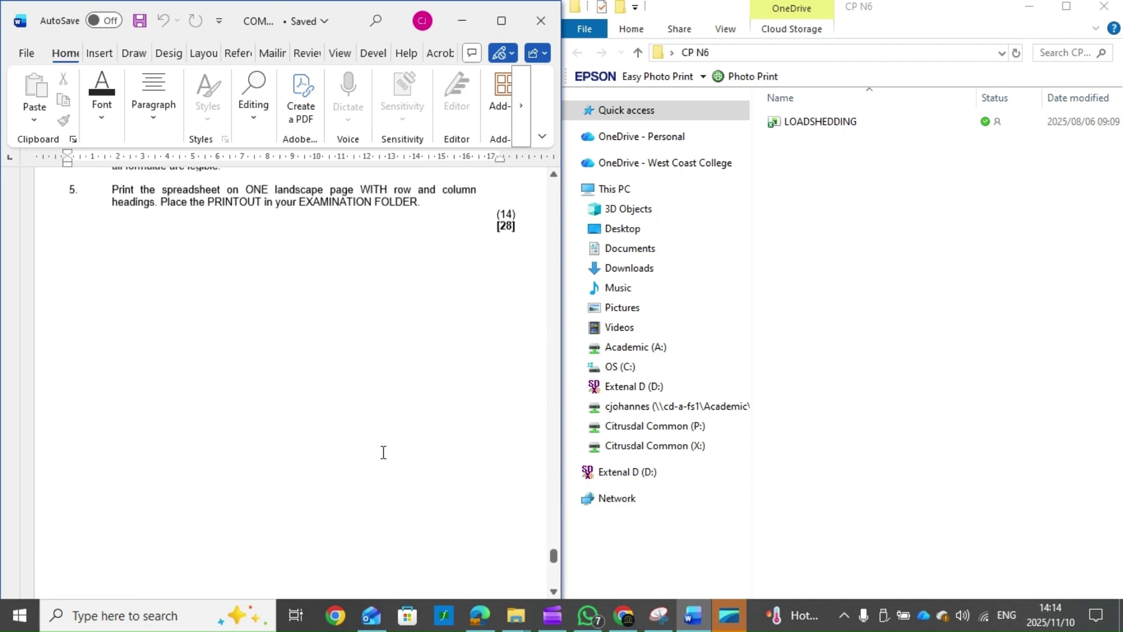
pyautogui.scroll(3, 382, 451)
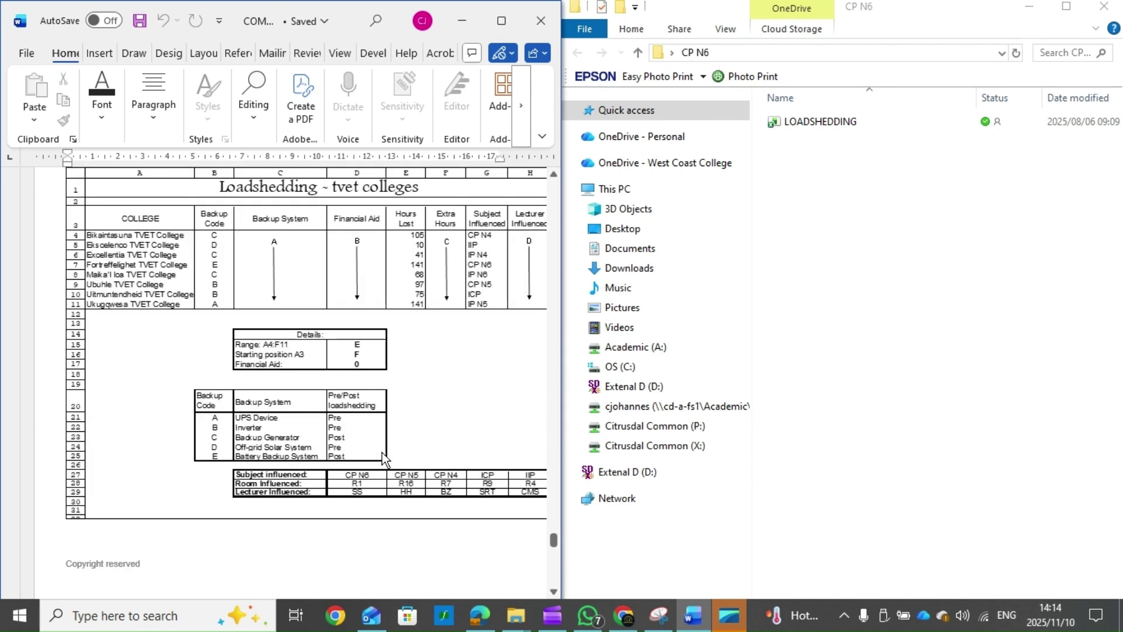
pyautogui.scroll(7, 381, 451)
pyautogui.scroll(5, 383, 452)
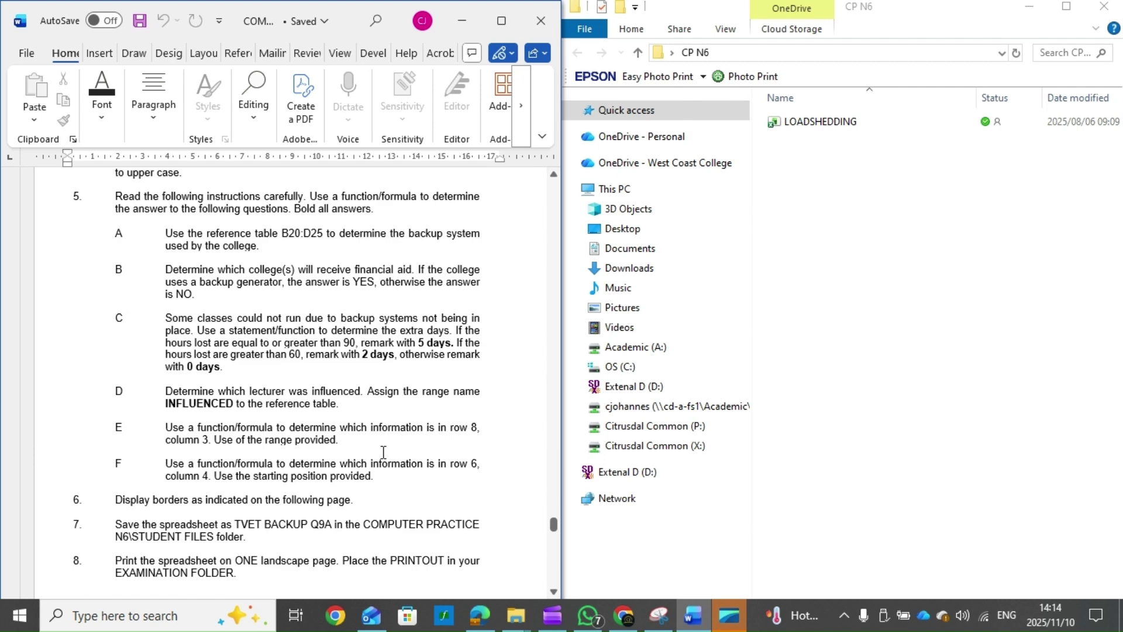
pyautogui.scroll(2, 383, 452)
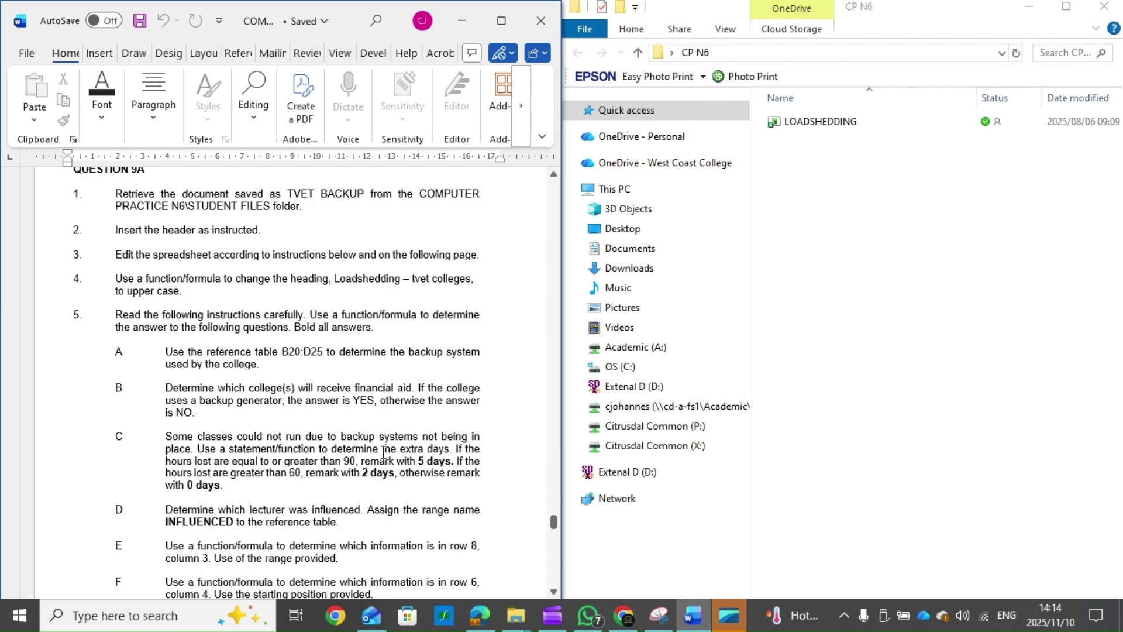
pyautogui.scroll(-1, 383, 452)
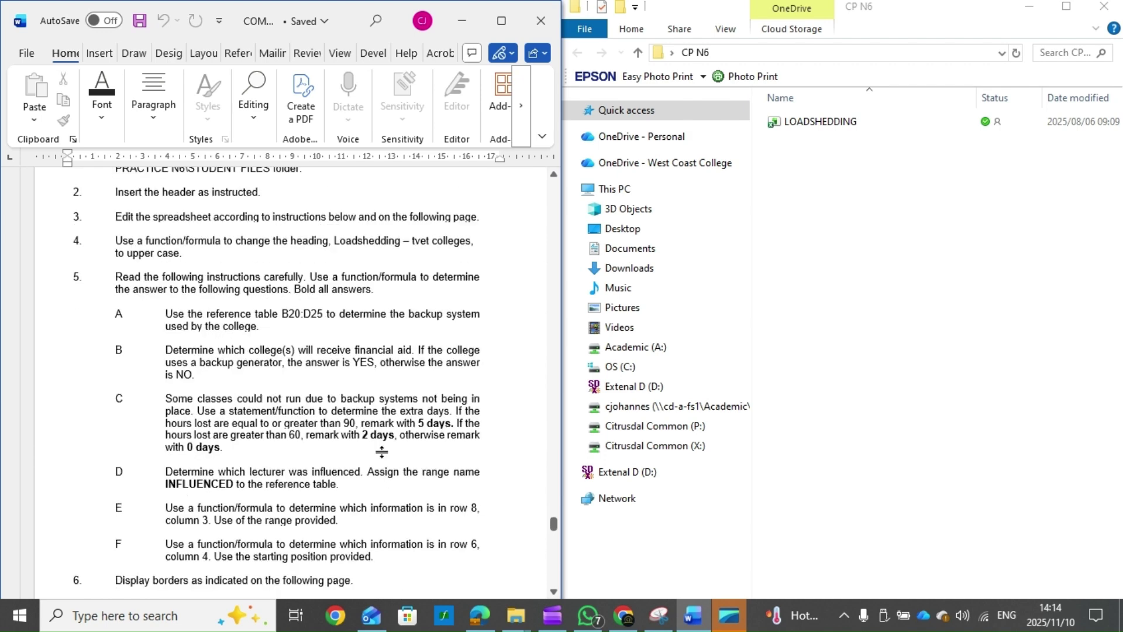
pyautogui.scroll(-7, 382, 452)
pyautogui.scroll(-6, 383, 452)
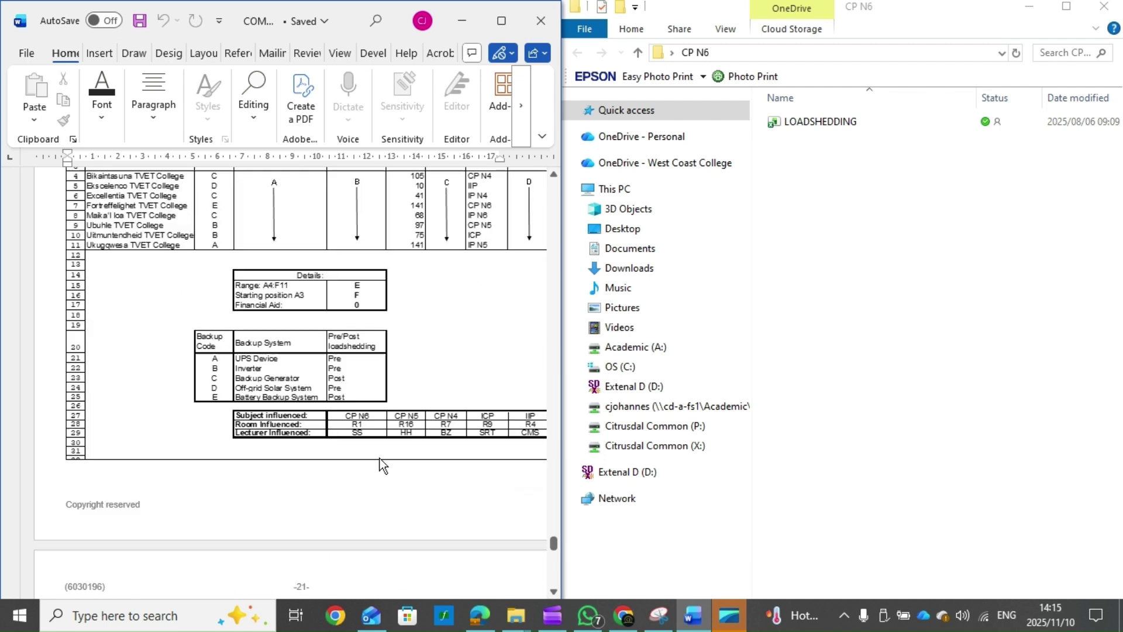
pyautogui.scroll(-8, 383, 467)
pyautogui.scroll(-6, 381, 459)
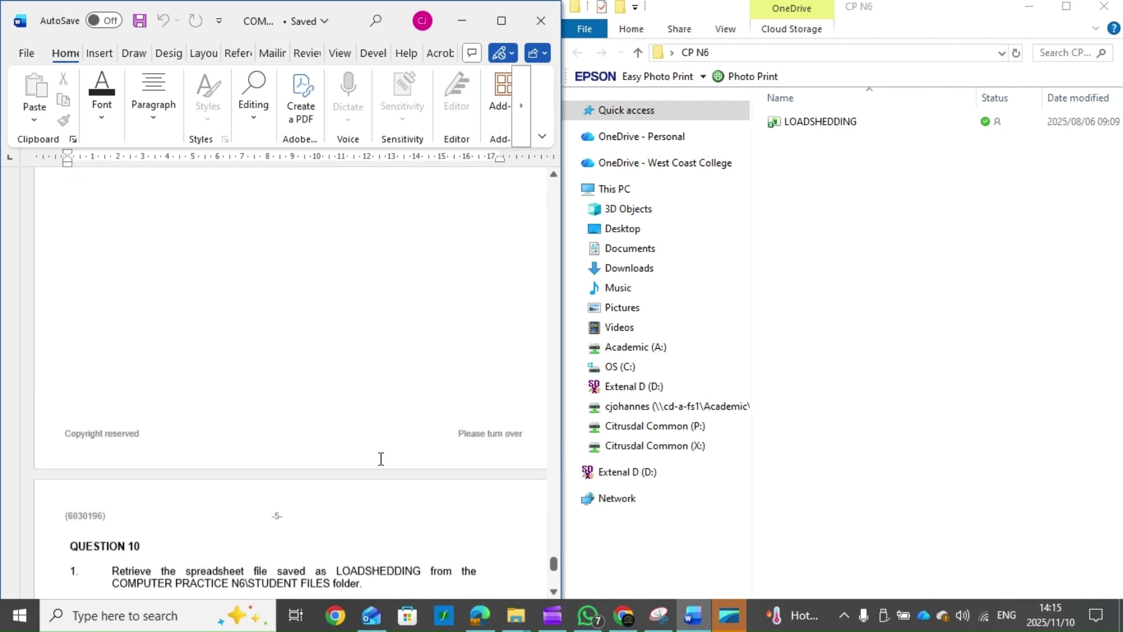
pyautogui.scroll(-5, 381, 459)
pyautogui.scroll(-1, 381, 459)
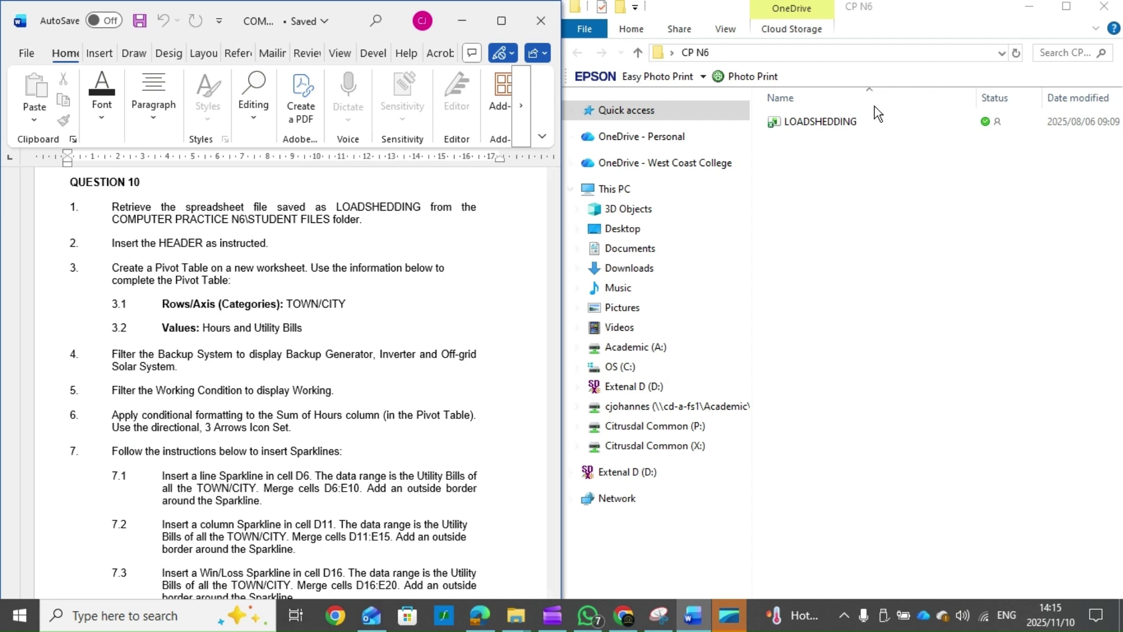
# Open the LOADSHEDDING workbook from the CP N6 folder
pyautogui.doubleClick(843, 128)
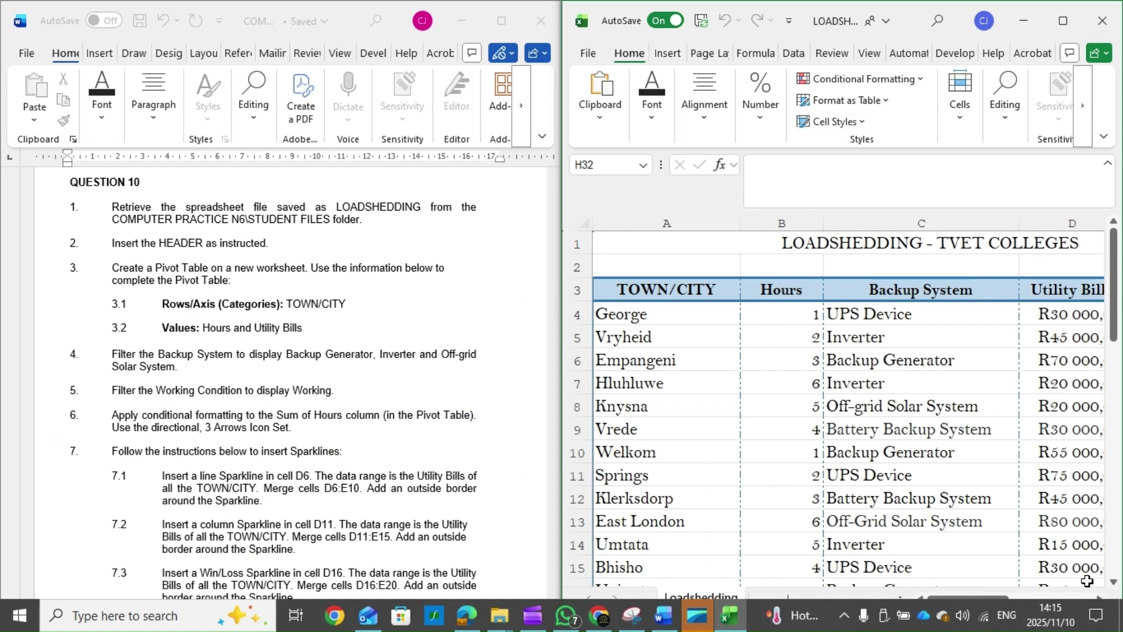
# Close the unneeded background windows and hide the screen-sharing notice
pyautogui.moveTo(690, 623)
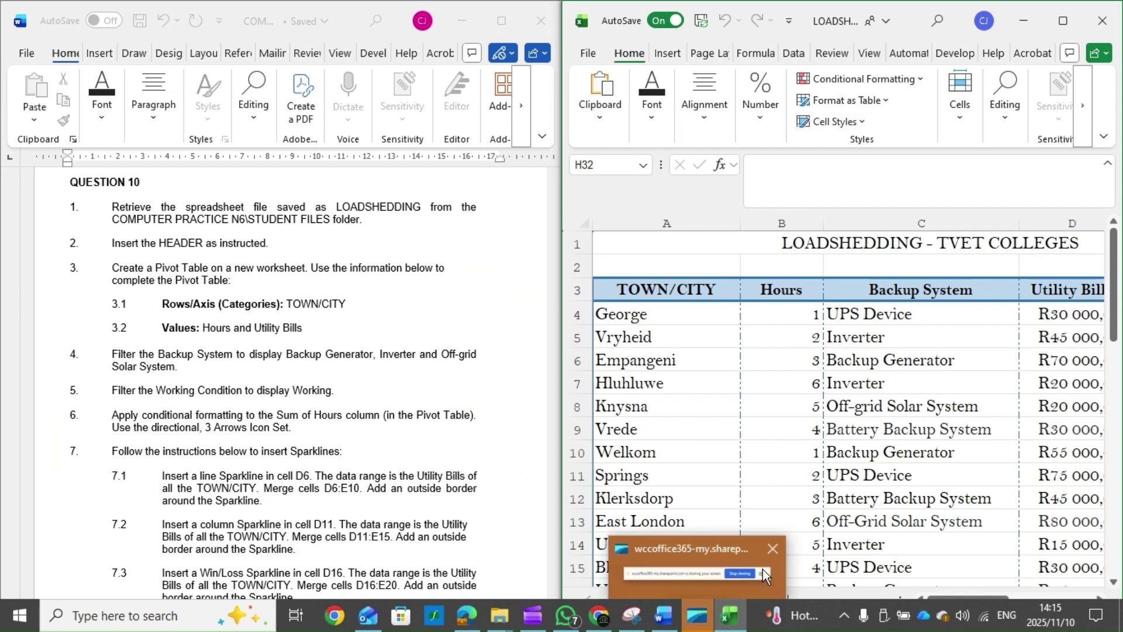
pyautogui.moveTo(653, 624)
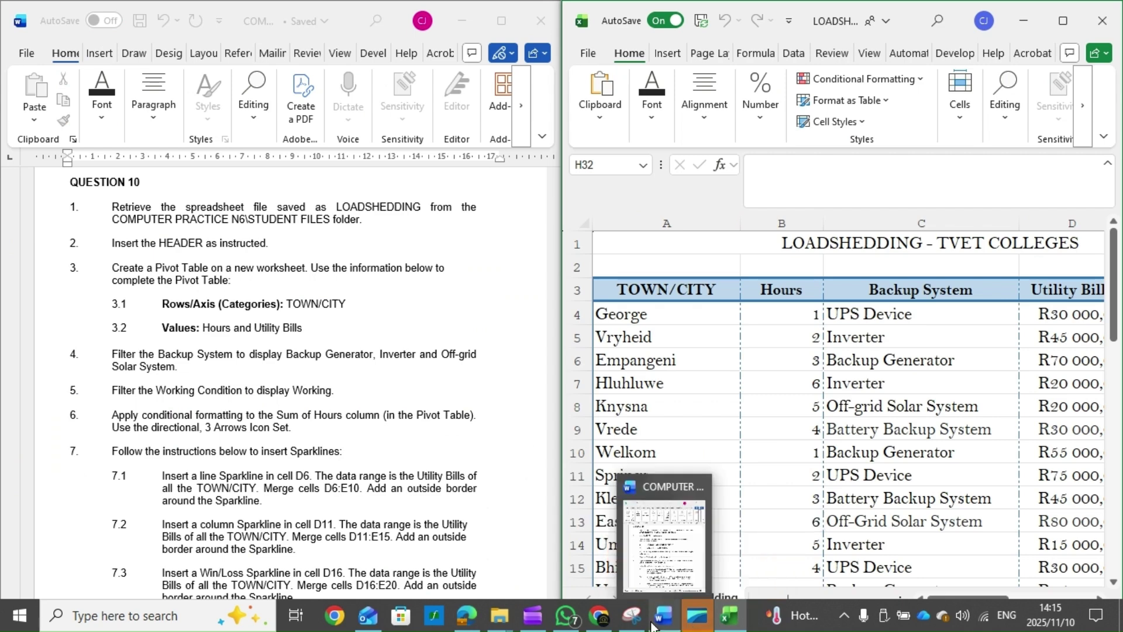
pyautogui.click(703, 482)
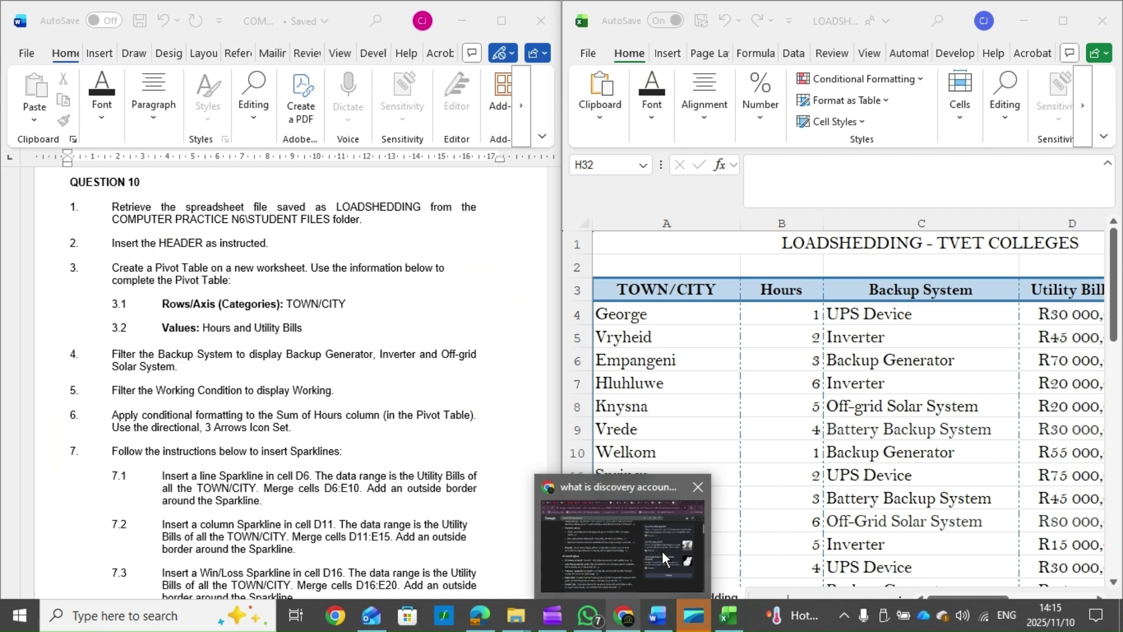
pyautogui.moveTo(605, 606)
pyautogui.moveTo(680, 497)
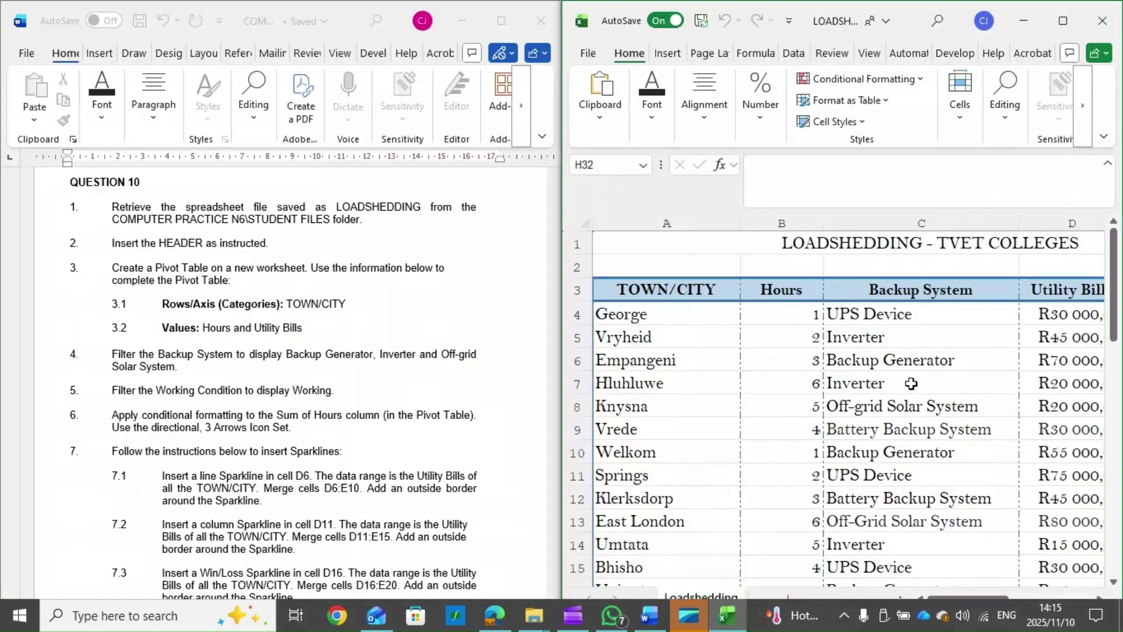
pyautogui.moveTo(712, 628)
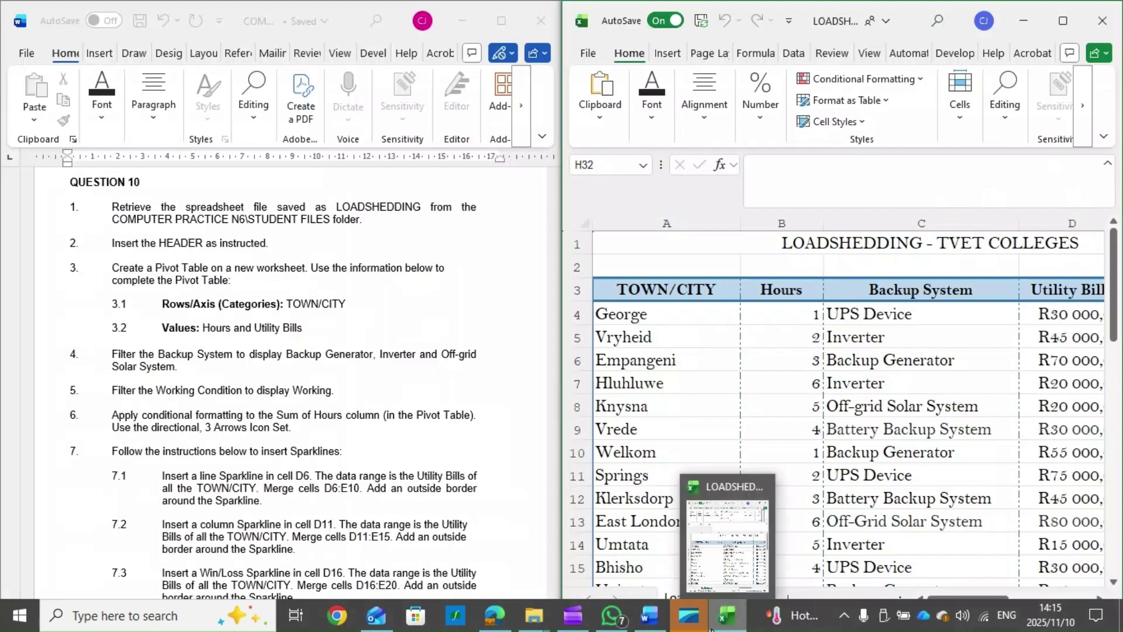
pyautogui.click(695, 626)
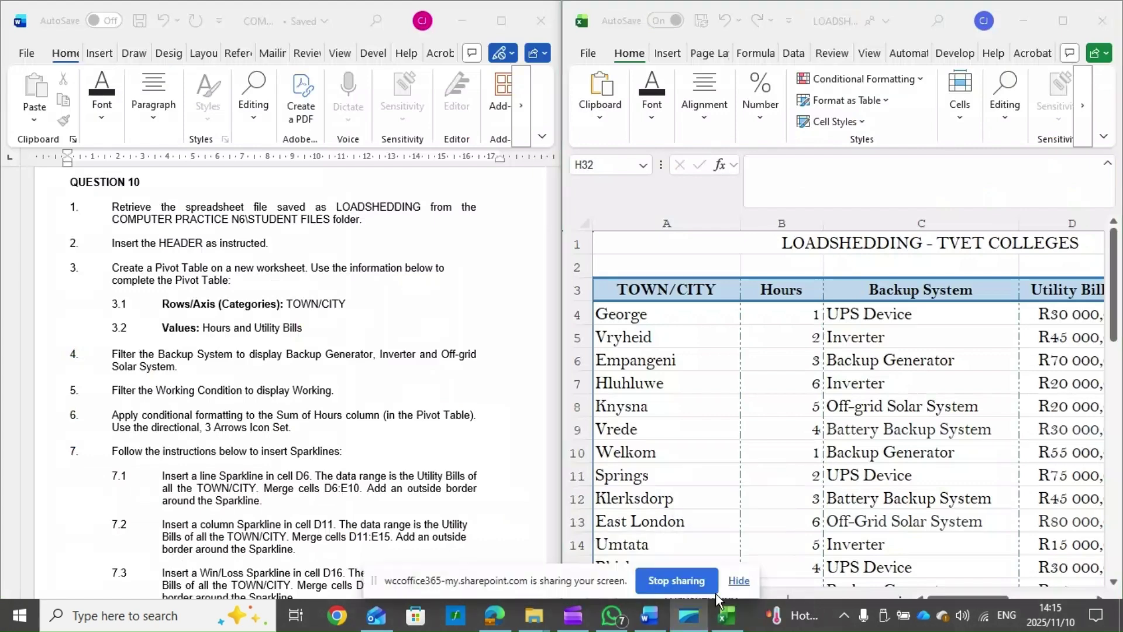
pyautogui.click(746, 575)
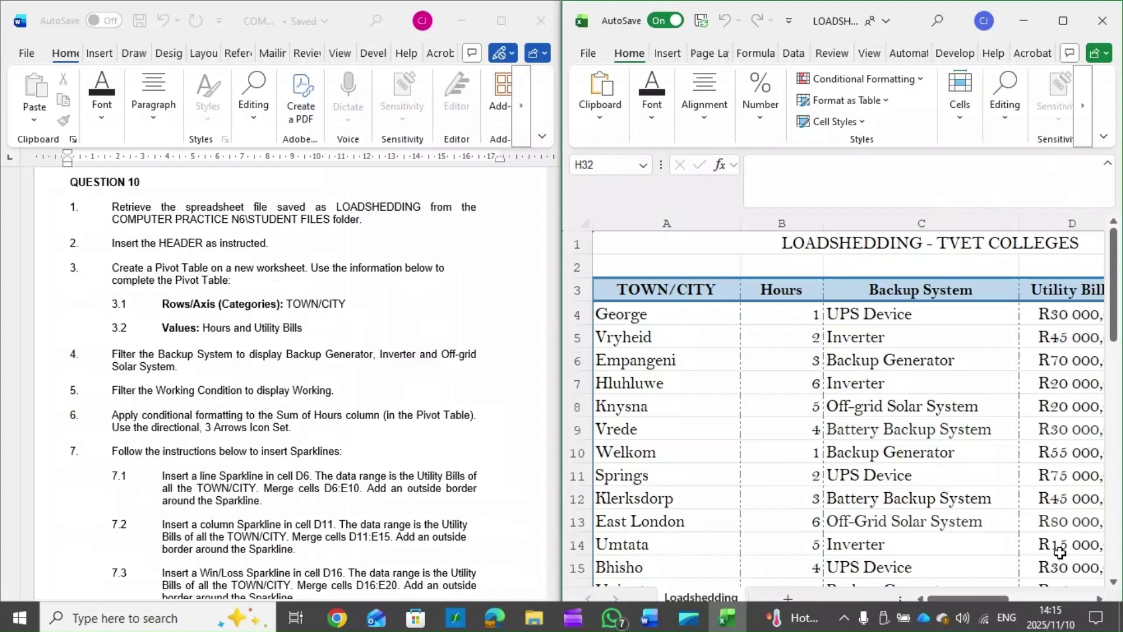
# Zoom the worksheet out to 50% to show all data columns, and review the remaining Question 10 instructions
pyautogui.click(974, 622)
pyautogui.click(974, 622)
pyautogui.click(973, 622)
pyautogui.click(974, 622)
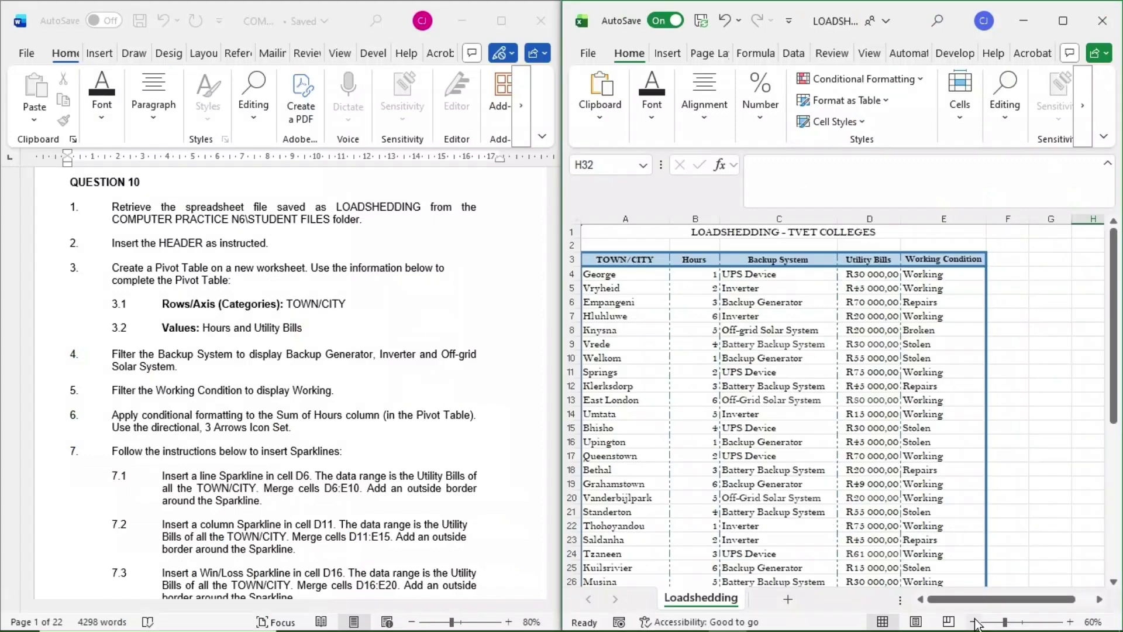
pyautogui.click(974, 622)
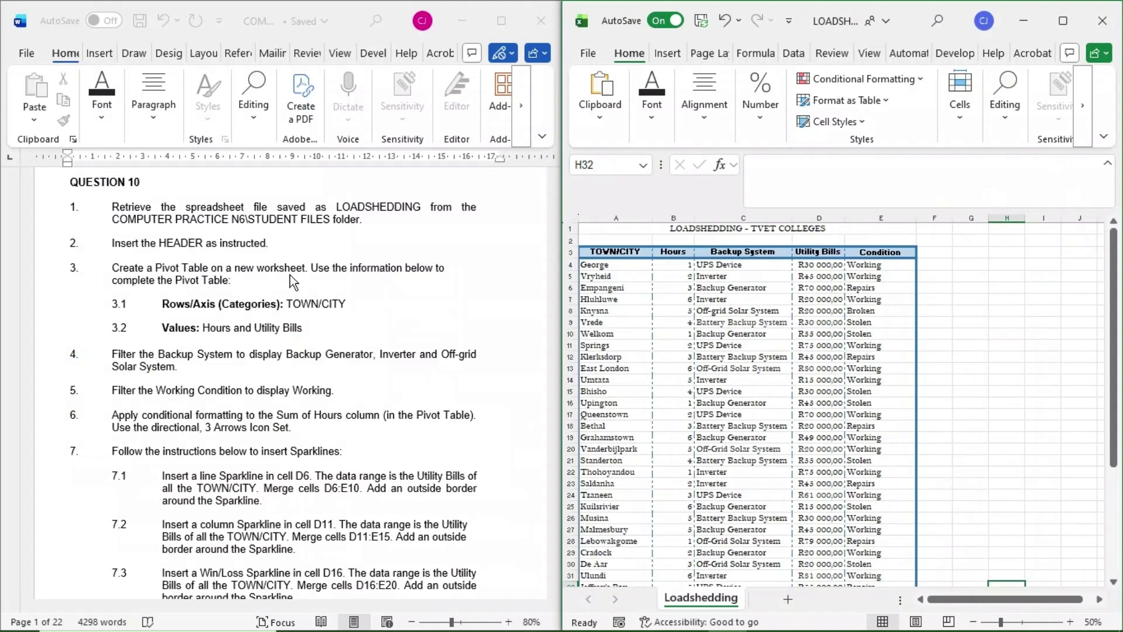
pyautogui.scroll(-5, 356, 359)
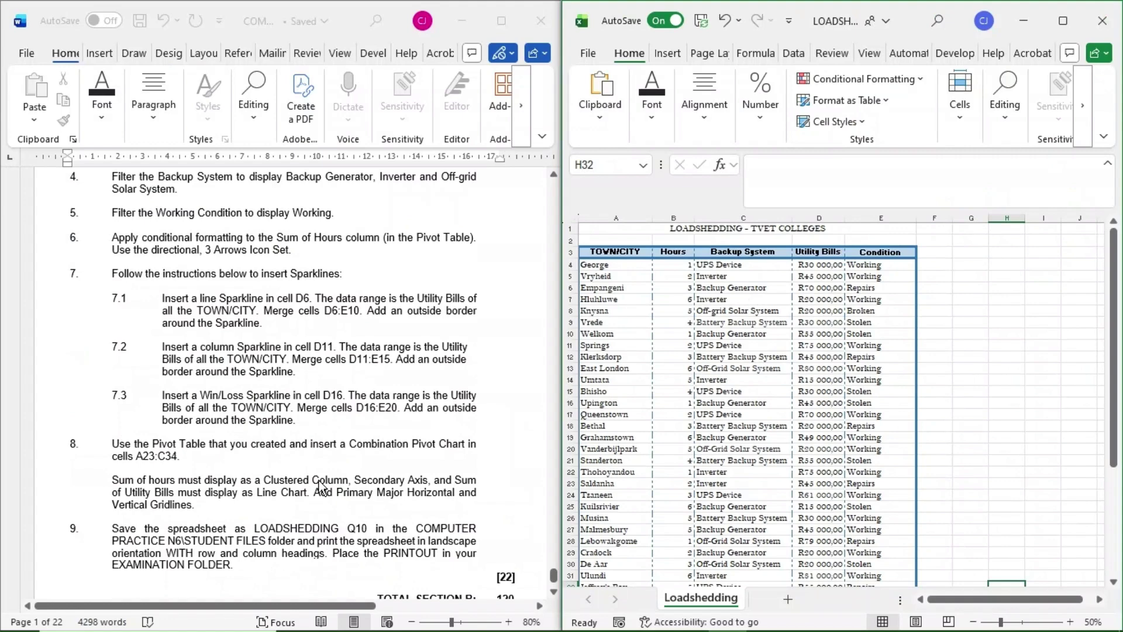
pyautogui.scroll(3, 310, 468)
pyautogui.scroll(3, 302, 448)
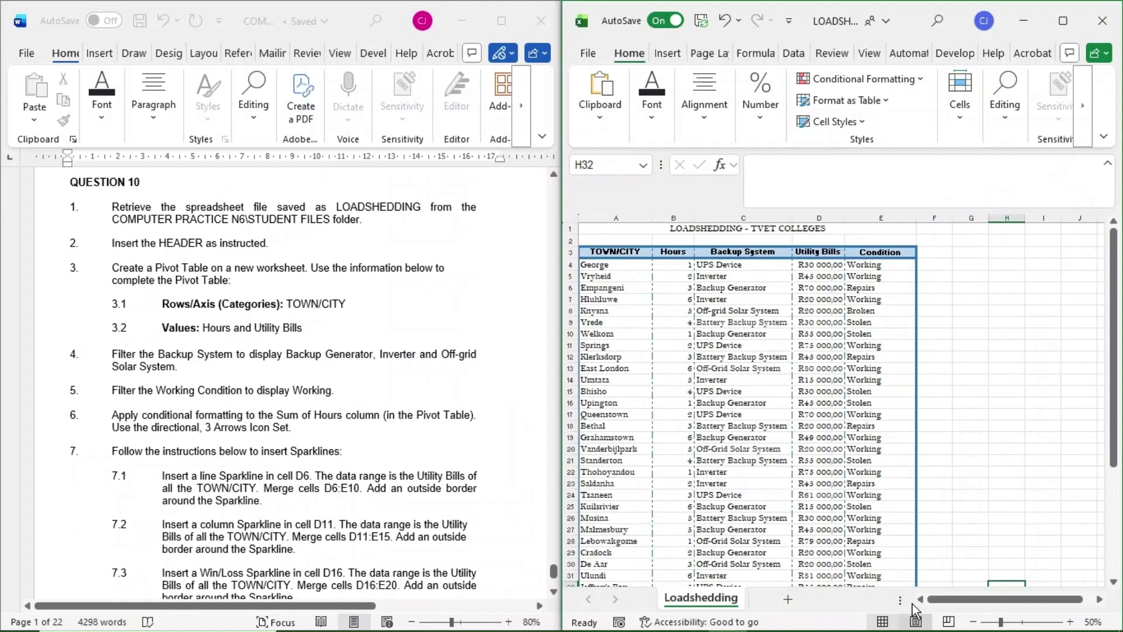
# Show the worksheet in Page Layout view and enter QUESTION 10 in the right section of the header
pyautogui.click(915, 620)
pyautogui.scroll(7, 870, 413)
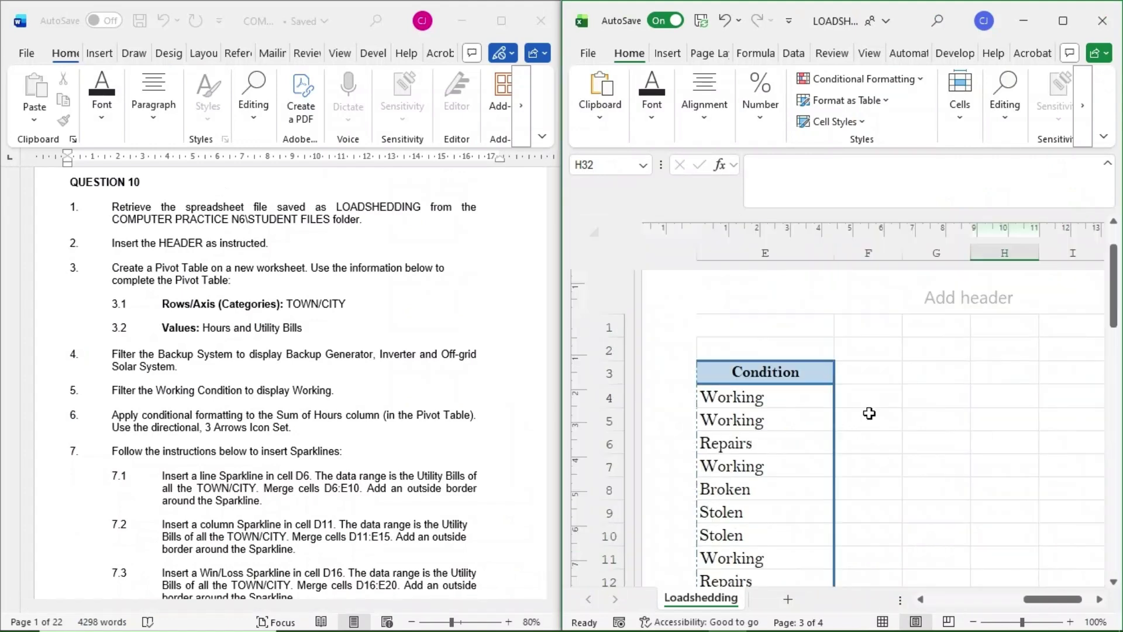
pyautogui.scroll(1, 869, 413)
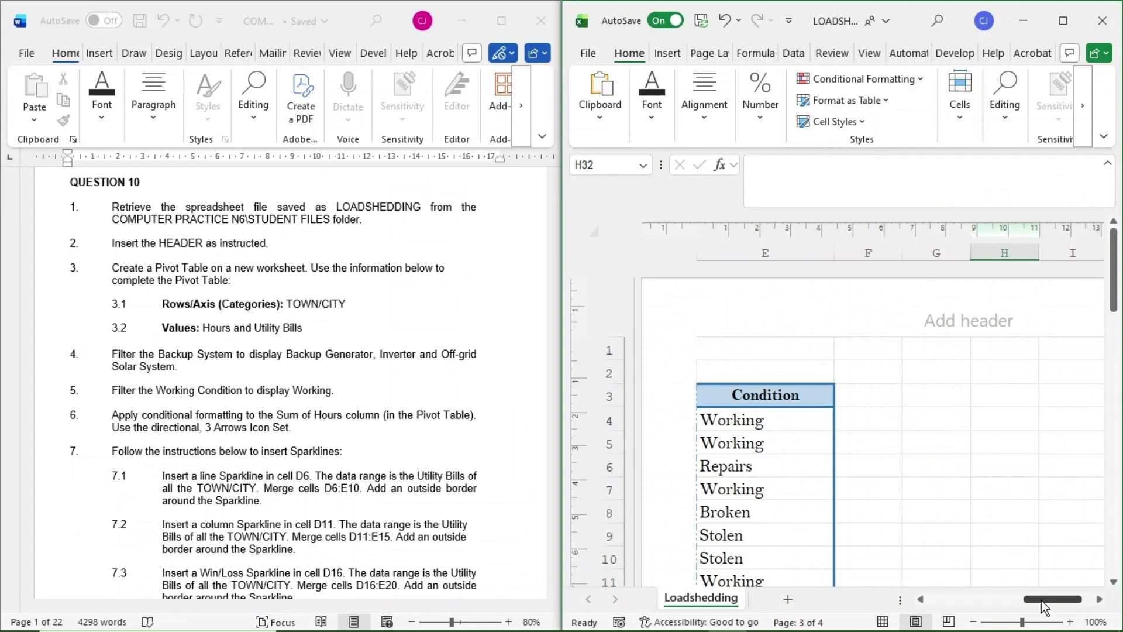
pyautogui.moveTo(1042, 600); pyautogui.dragTo(1010, 603)
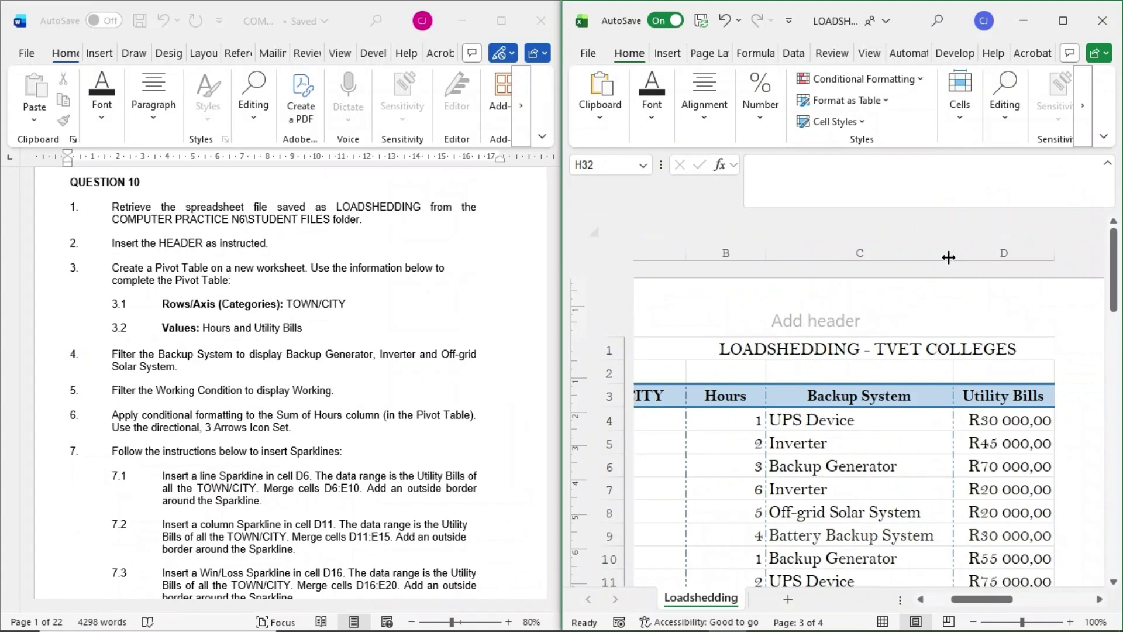
pyautogui.click(1049, 315)
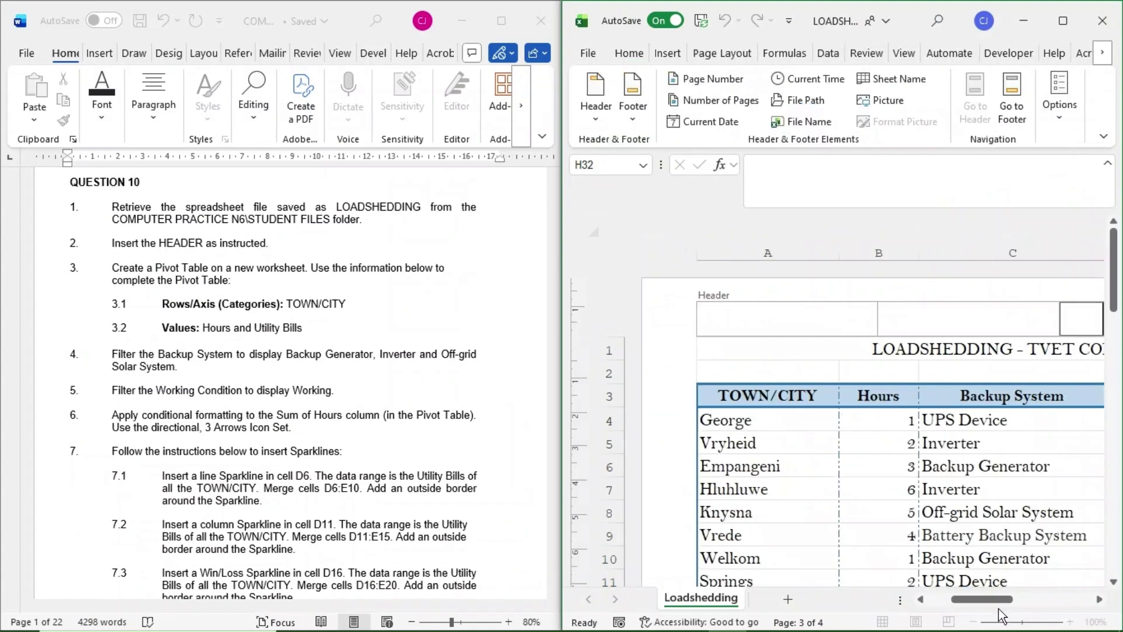
pyautogui.moveTo(990, 599); pyautogui.dragTo(1001, 600)
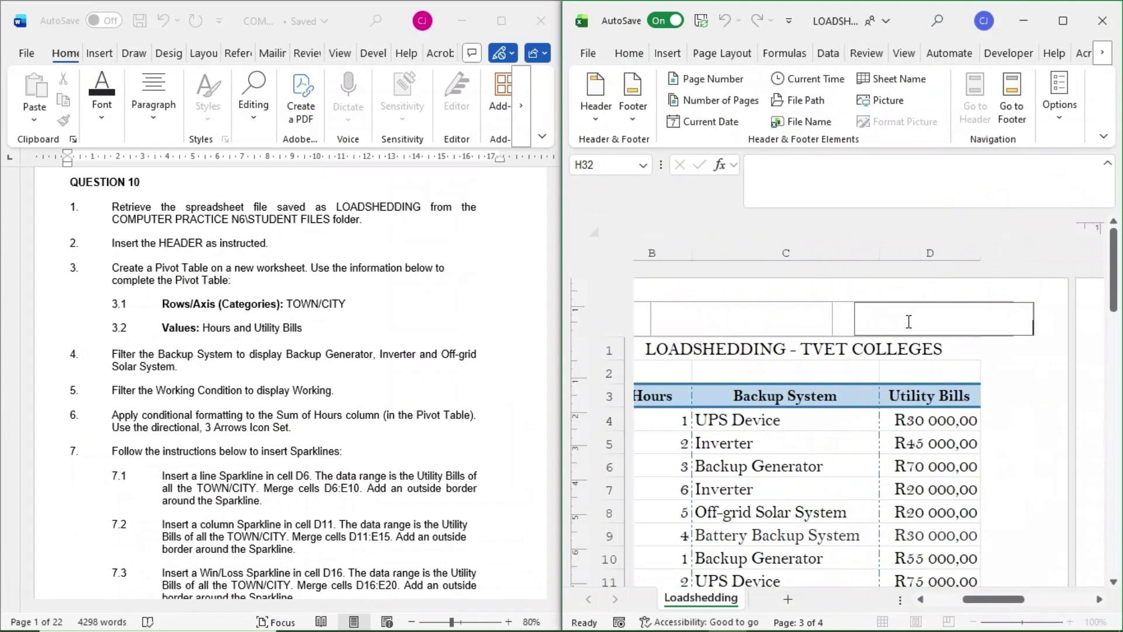
pyautogui.write('QUESTION 10')
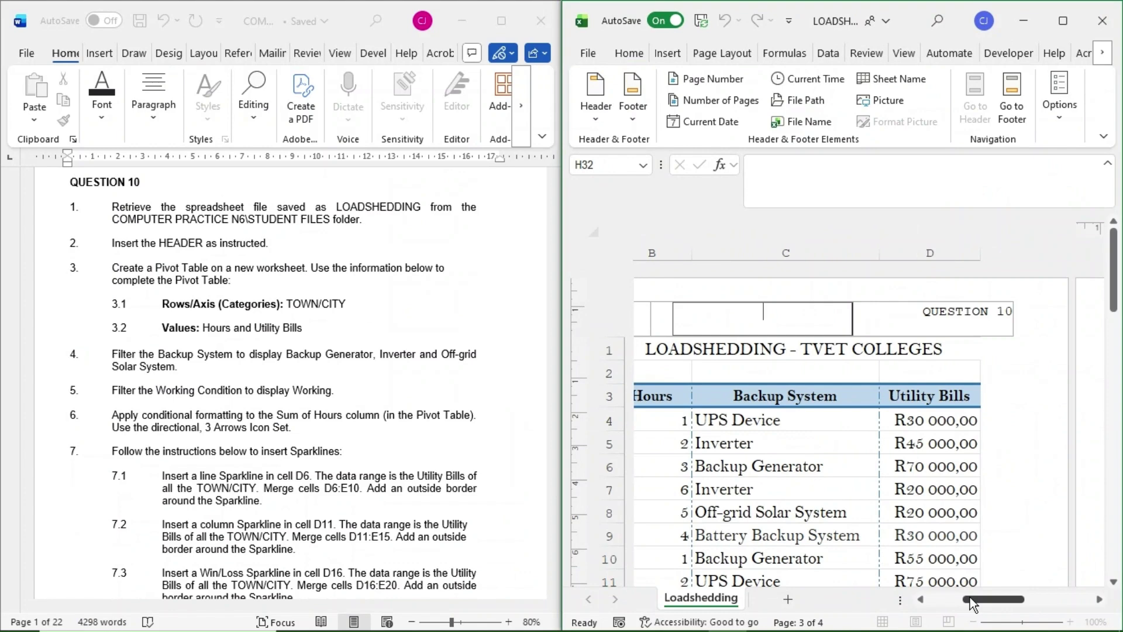
# Enter EXAMINATION NUMBER(ID) in the left section of the header and leave header editing
pyautogui.moveTo(970, 597); pyautogui.dragTo(910, 614)
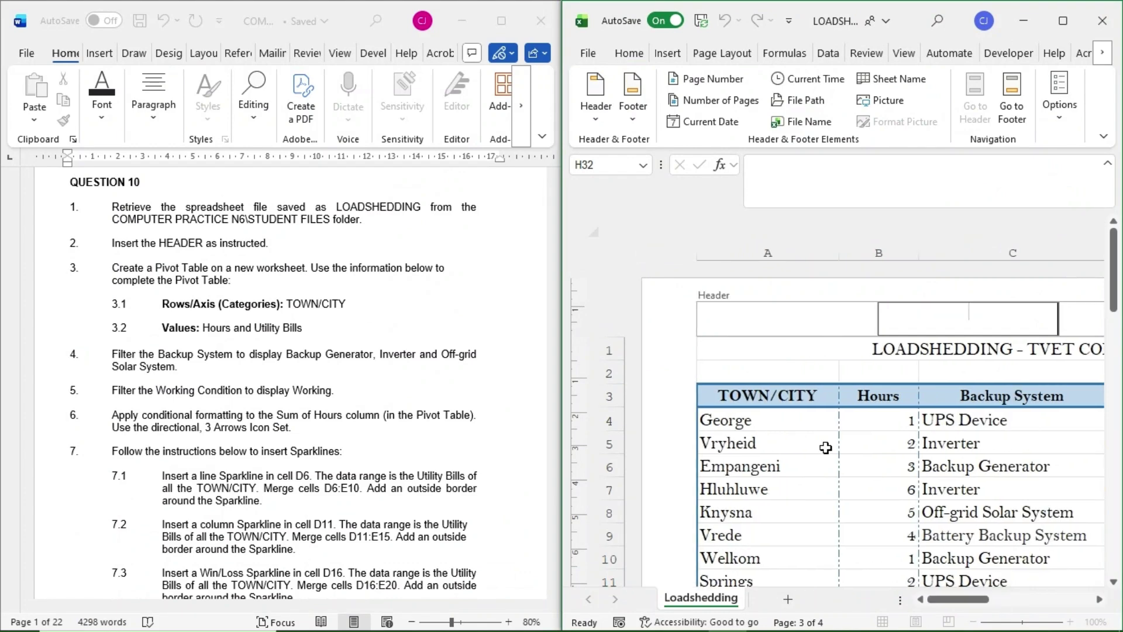
pyautogui.click(787, 317)
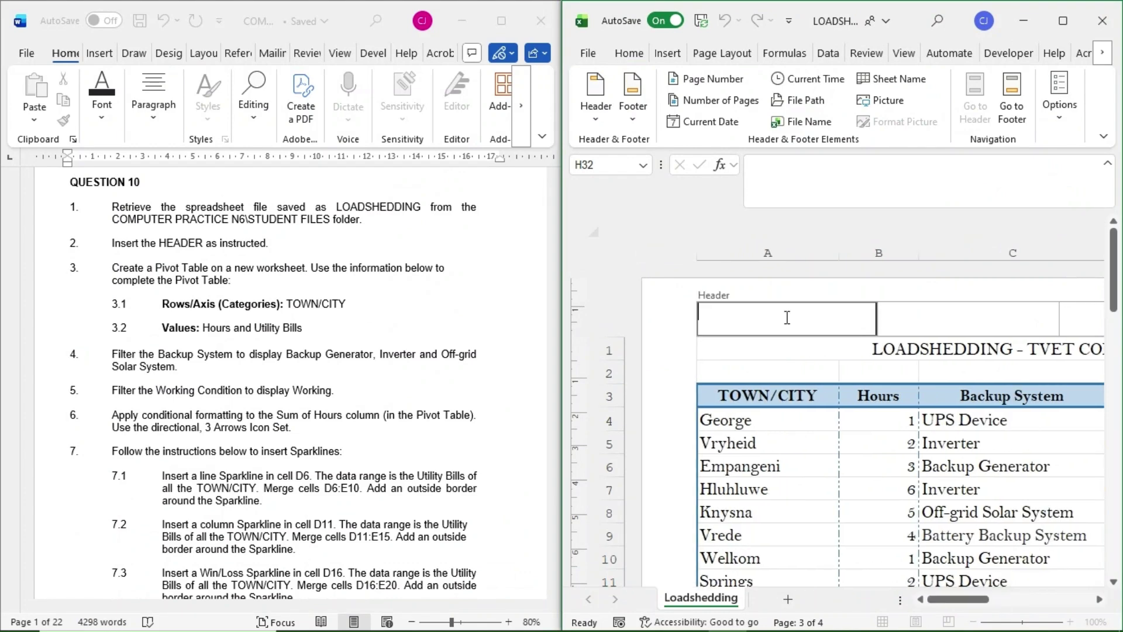
pyautogui.write('EXZA')
pyautogui.press('BackSpace')
pyautogui.press('BackSpace')
pyautogui.write('AMINATION ')
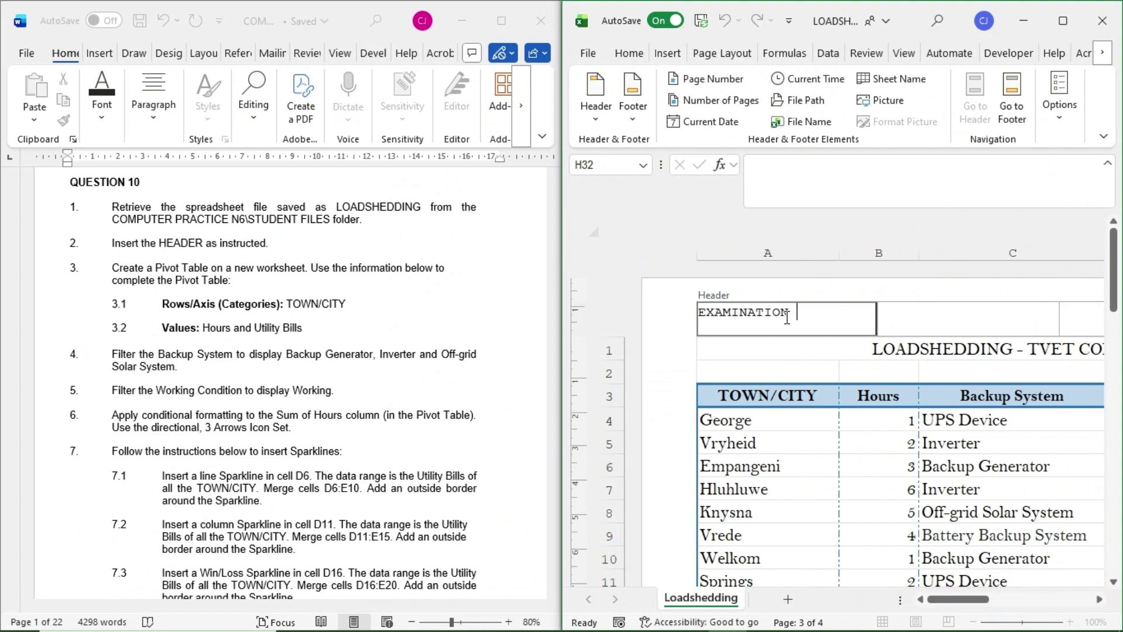
pyautogui.write('NUMBER()id')
pyautogui.press('BackSpace')
pyautogui.press('BackSpace')
pyautogui.press('BackSpace')
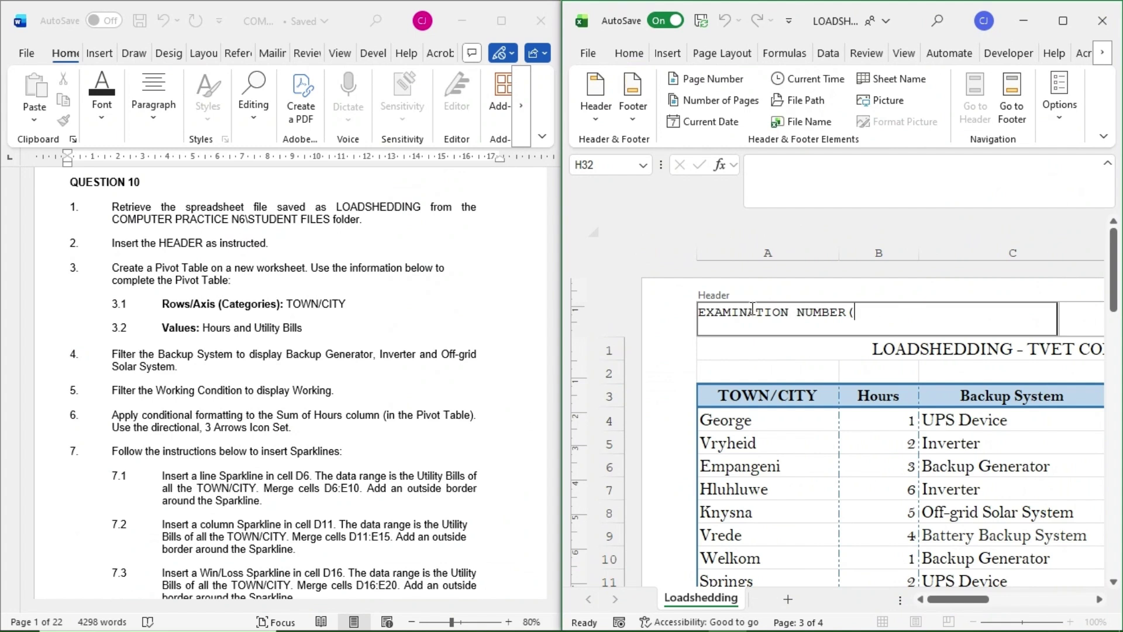
pyautogui.write('ID)')
pyautogui.click(806, 364)
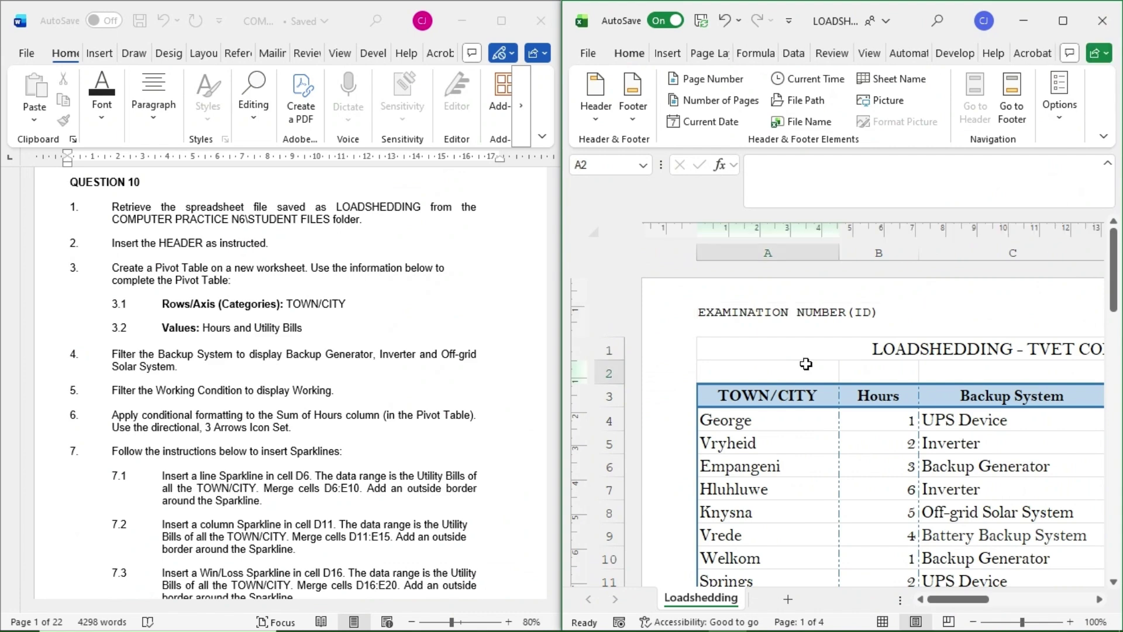
# Return the worksheet to Normal view and select the data range A3:E43, including the column headings
pyautogui.scroll(-2, 806, 419)
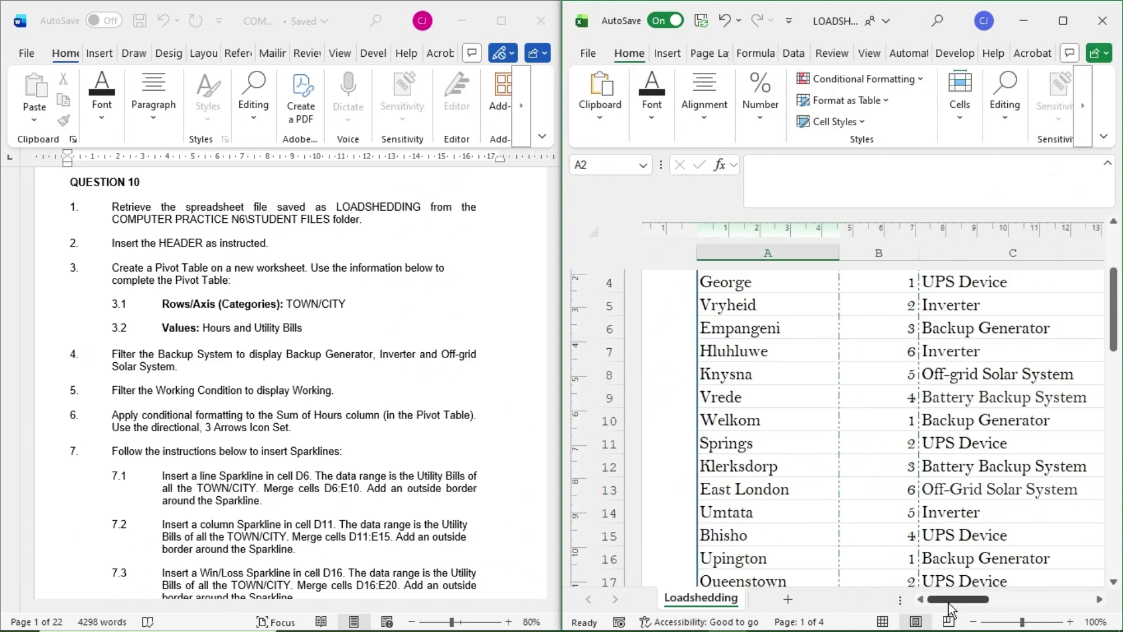
pyautogui.click(882, 622)
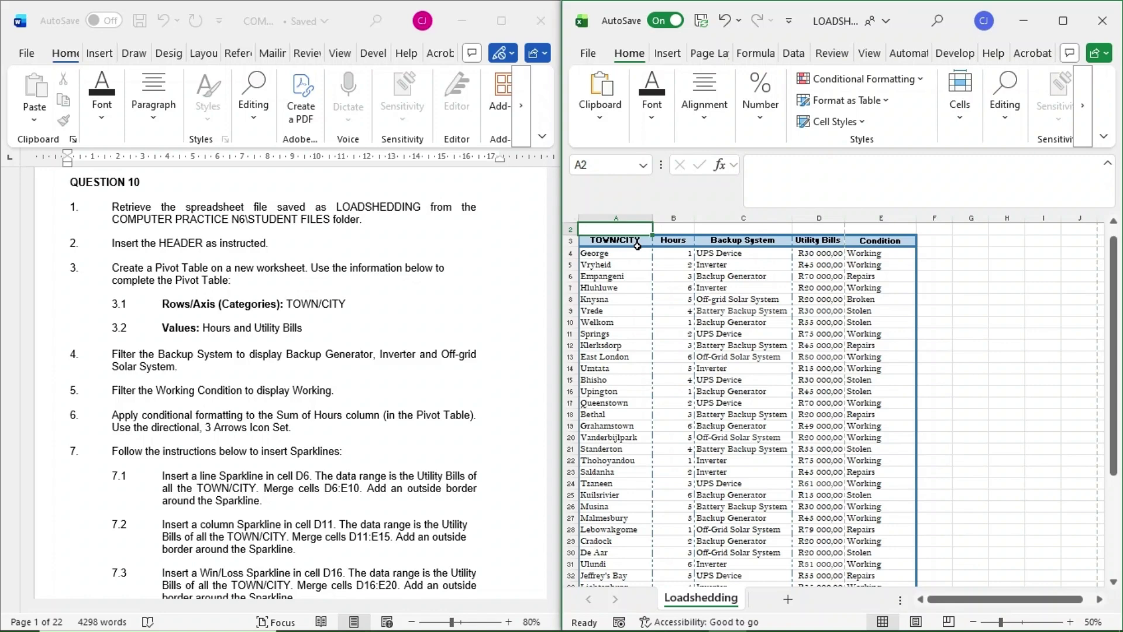
pyautogui.moveTo(637, 246); pyautogui.dragTo(870, 526)
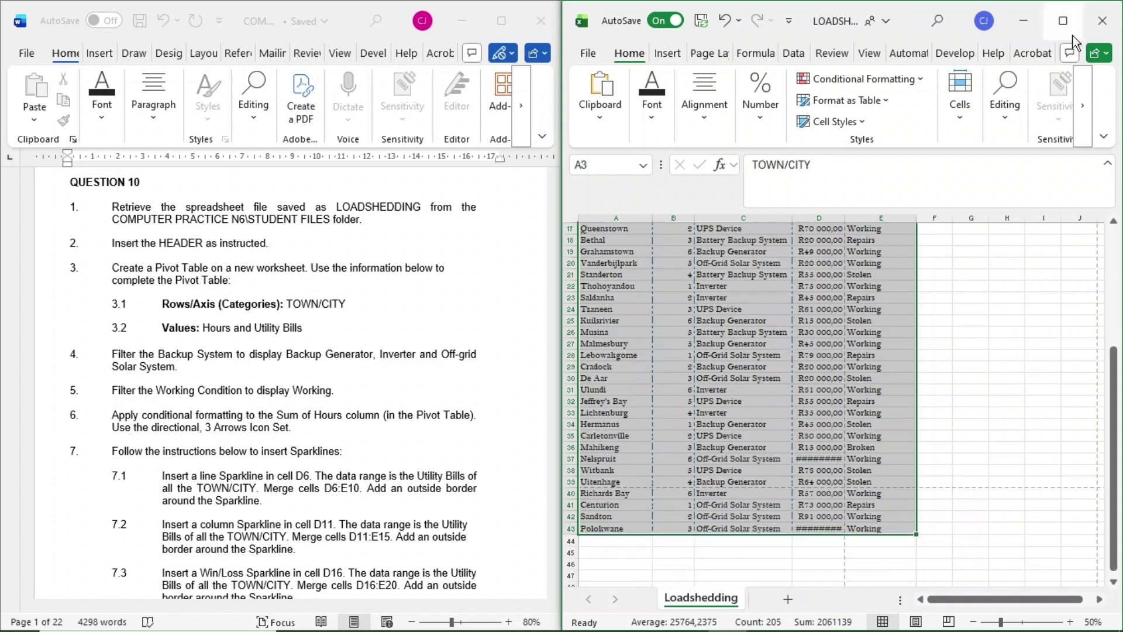
# Insert a PivotChart and PivotTable on a new worksheet from the selected Loadshedding range A3:E43
pyautogui.click(1063, 21)
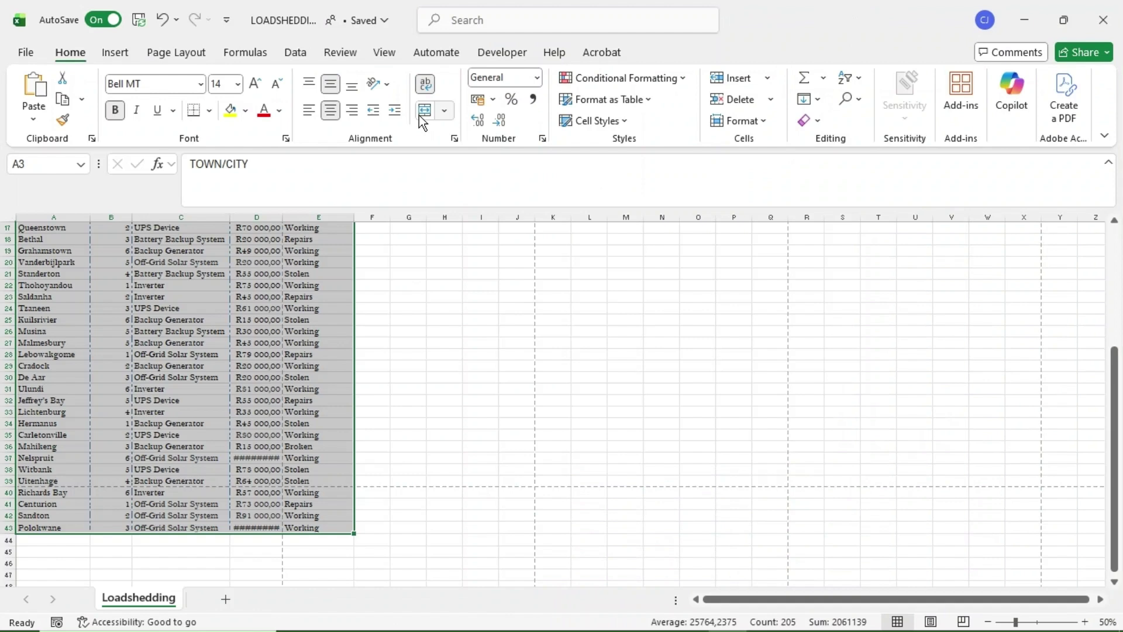
pyautogui.click(120, 53)
pyautogui.click(598, 125)
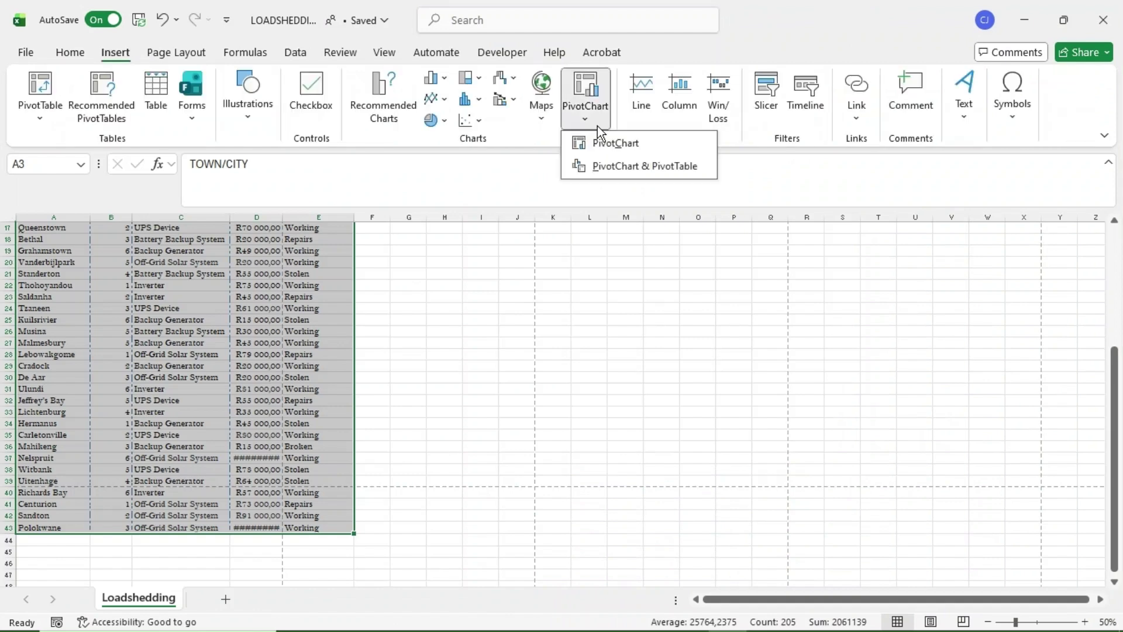
pyautogui.click(608, 166)
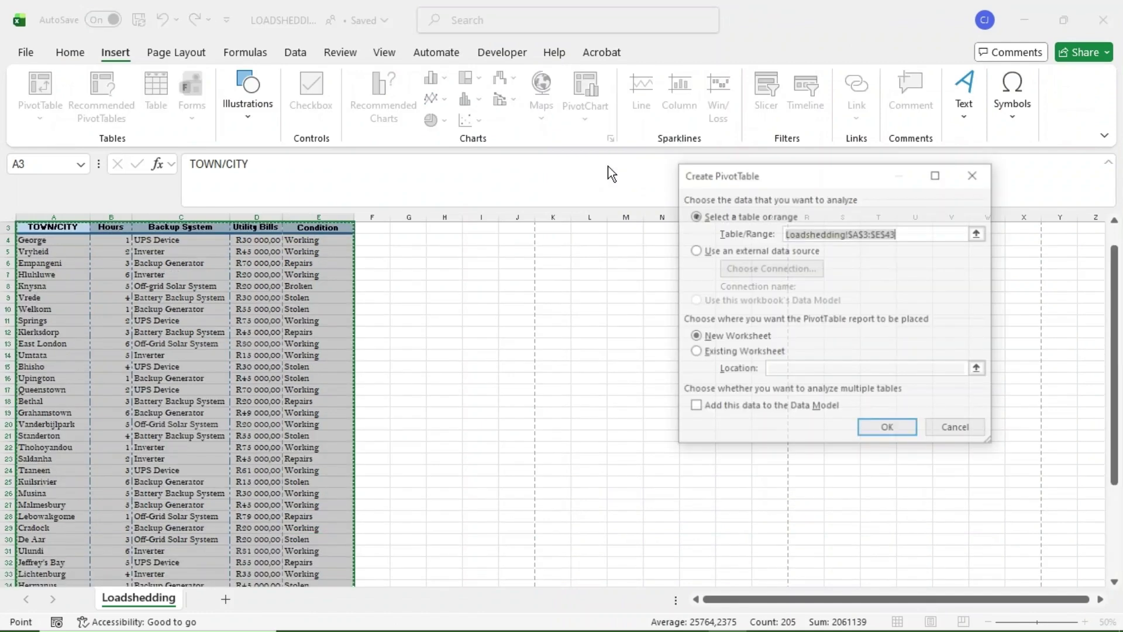
pyautogui.click(695, 354)
pyautogui.click(696, 338)
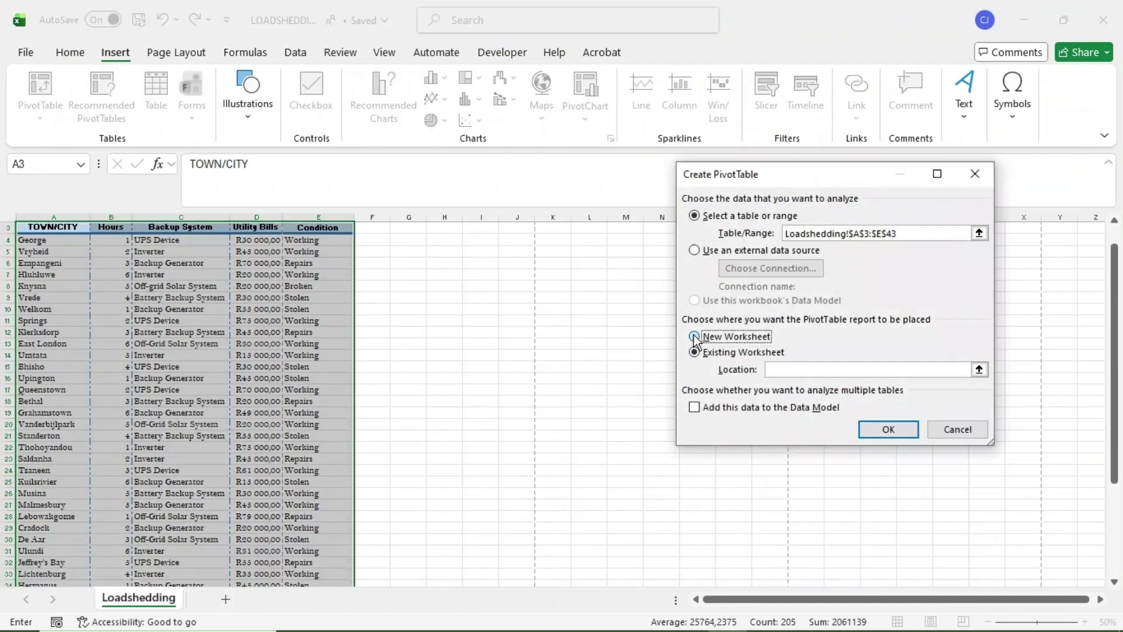
pyautogui.click(880, 433)
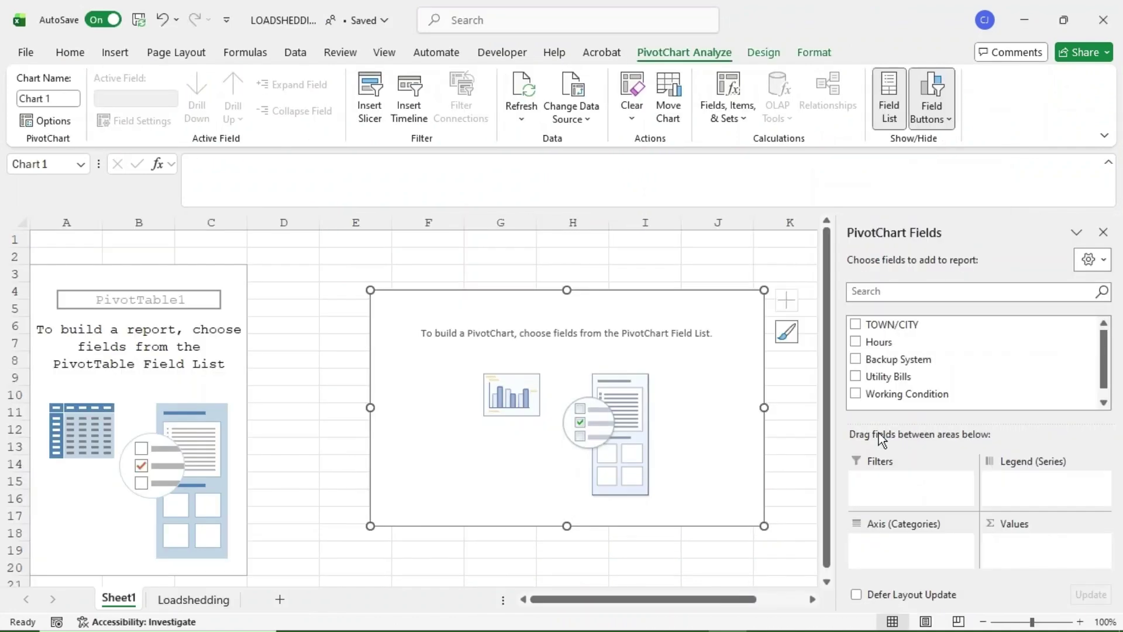
# Use TOWN/CITY as the pivot's axis categories, add Hours and Utility Bills as values, and dismiss the security notification
pyautogui.press('super+Right')
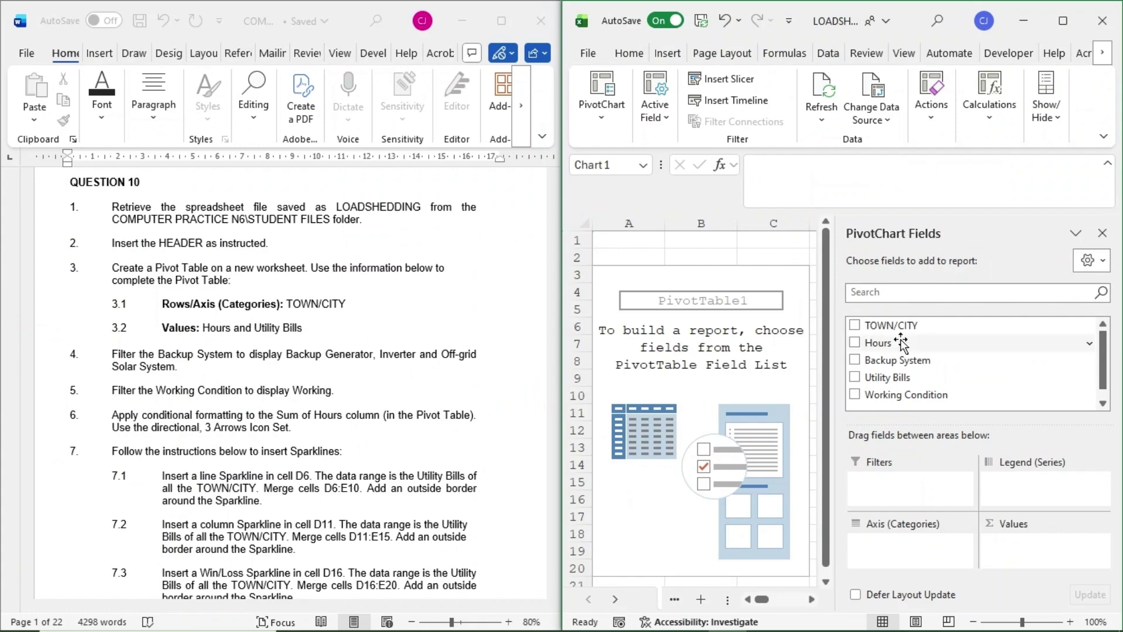
pyautogui.click(855, 326)
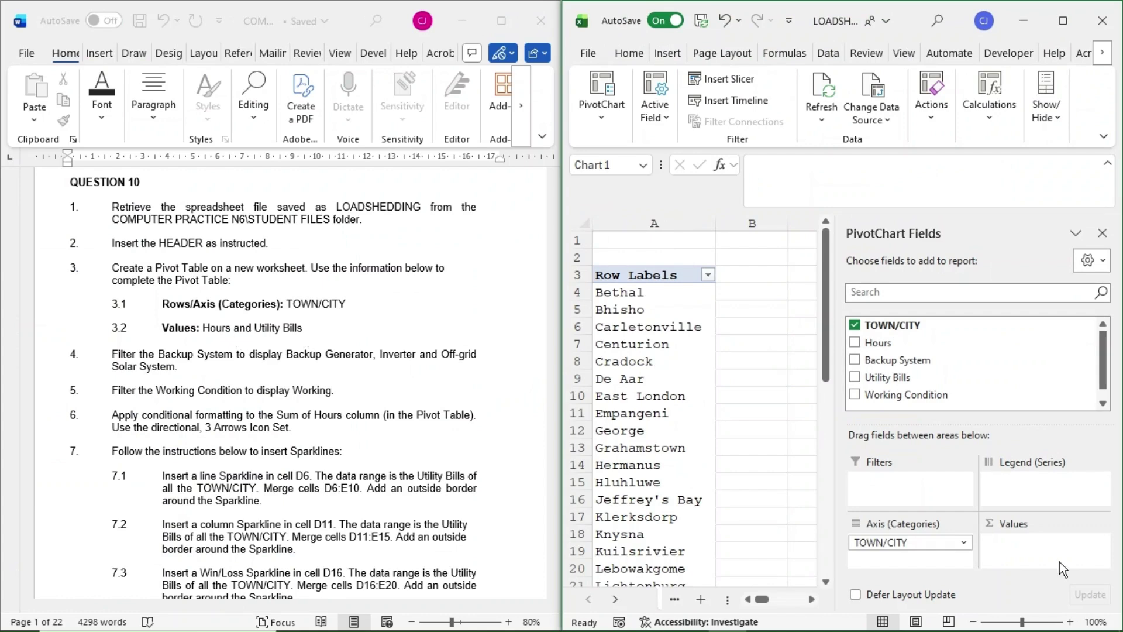
pyautogui.click(854, 343)
pyautogui.click(855, 361)
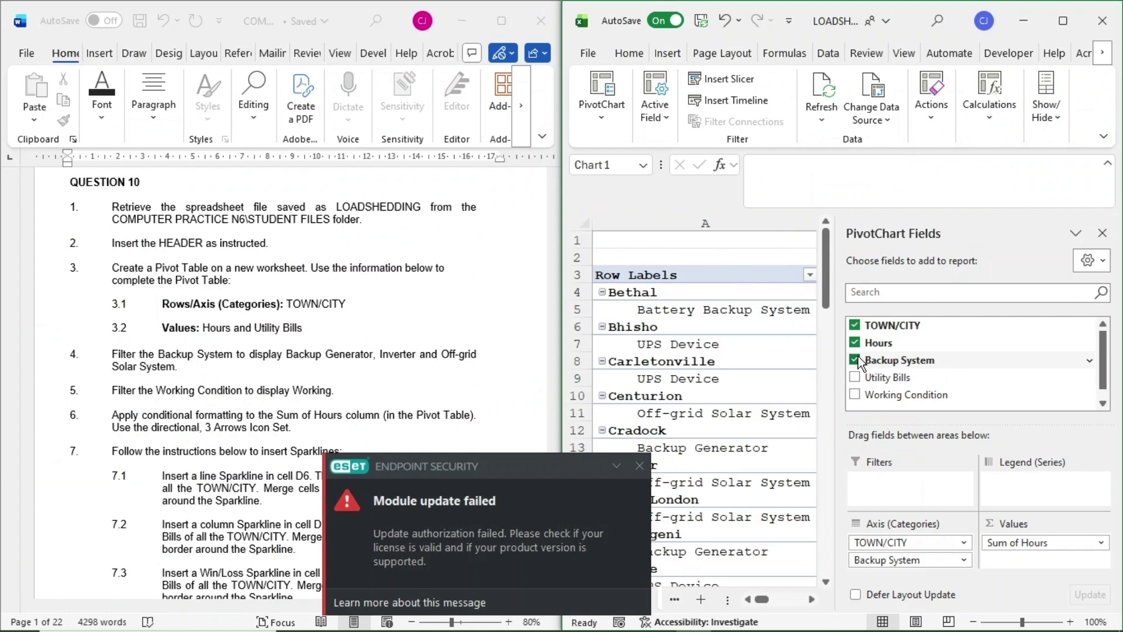
pyautogui.click(856, 360)
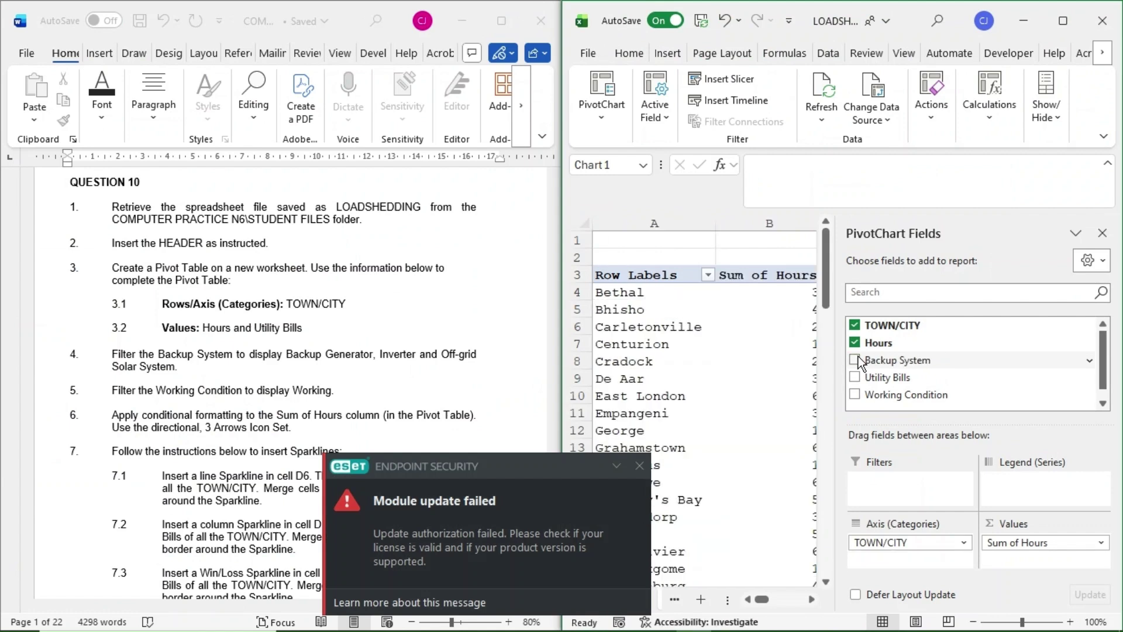
pyautogui.click(856, 378)
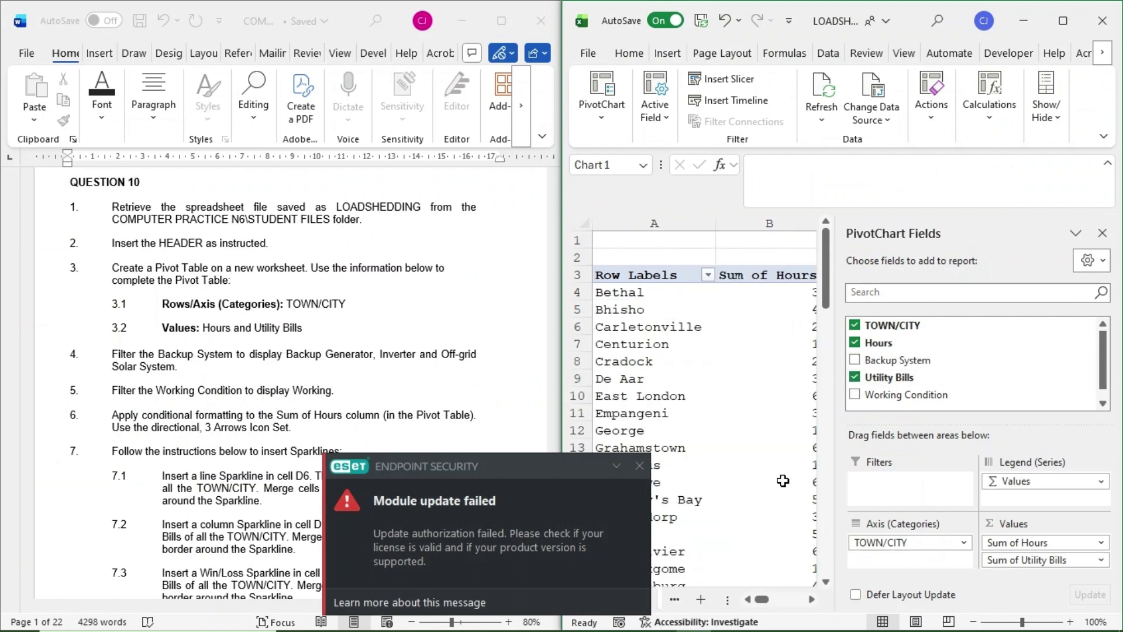
pyautogui.click(640, 467)
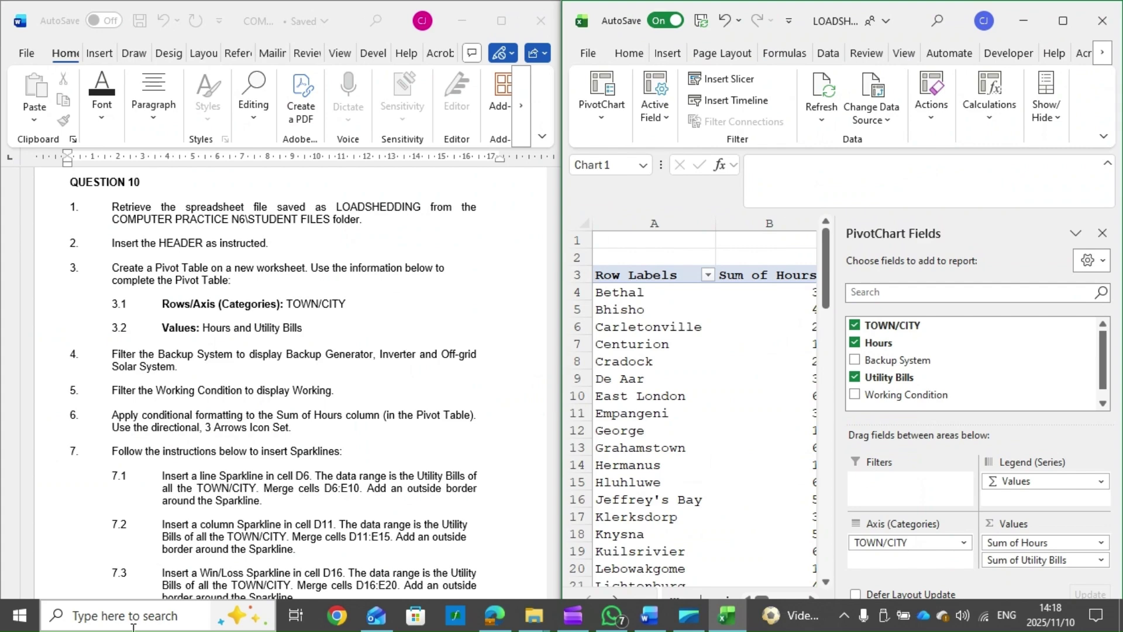
# Search Windows for MOUSE and start the MouseHighlight app
pyautogui.click(133, 625)
pyautogui.write('M')
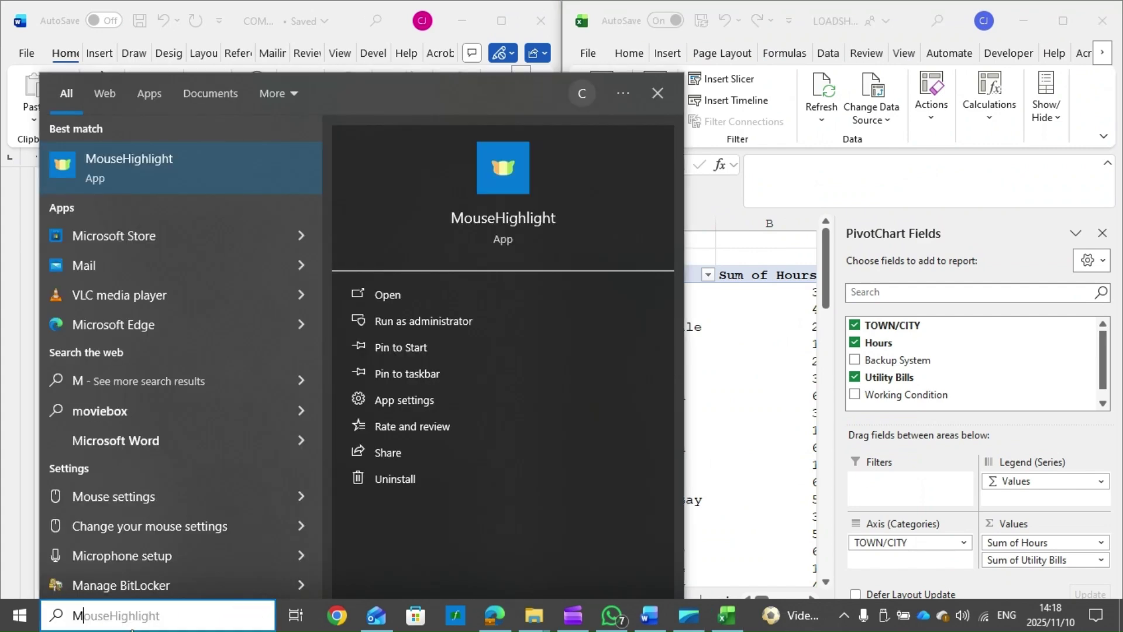
pyautogui.write('OUSE')
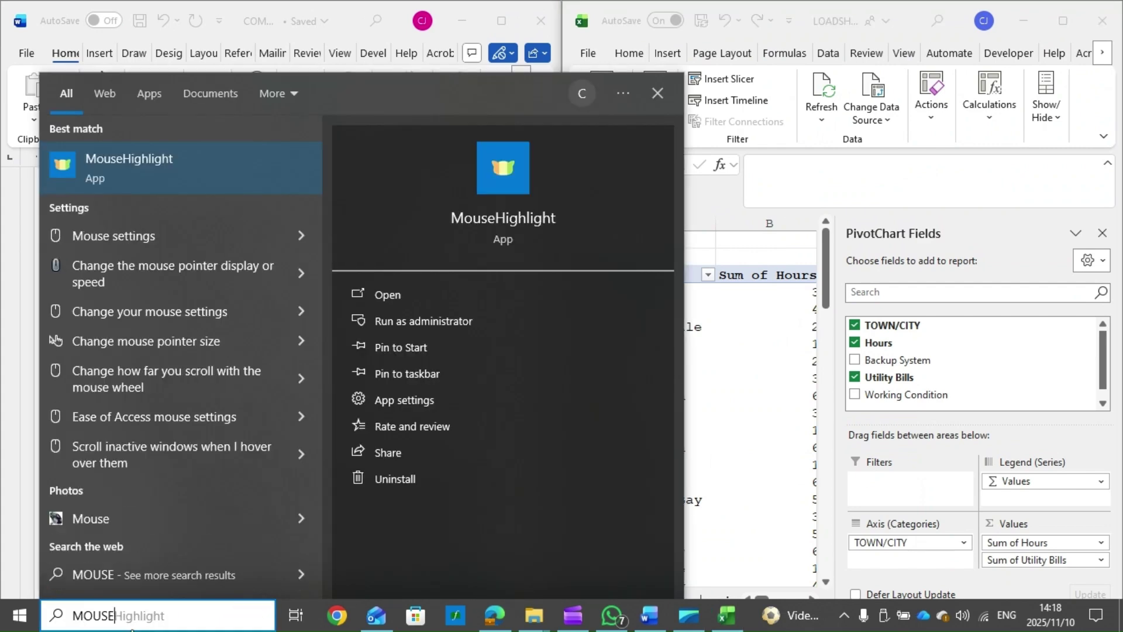
pyautogui.click(140, 179)
pyautogui.click(238, 56)
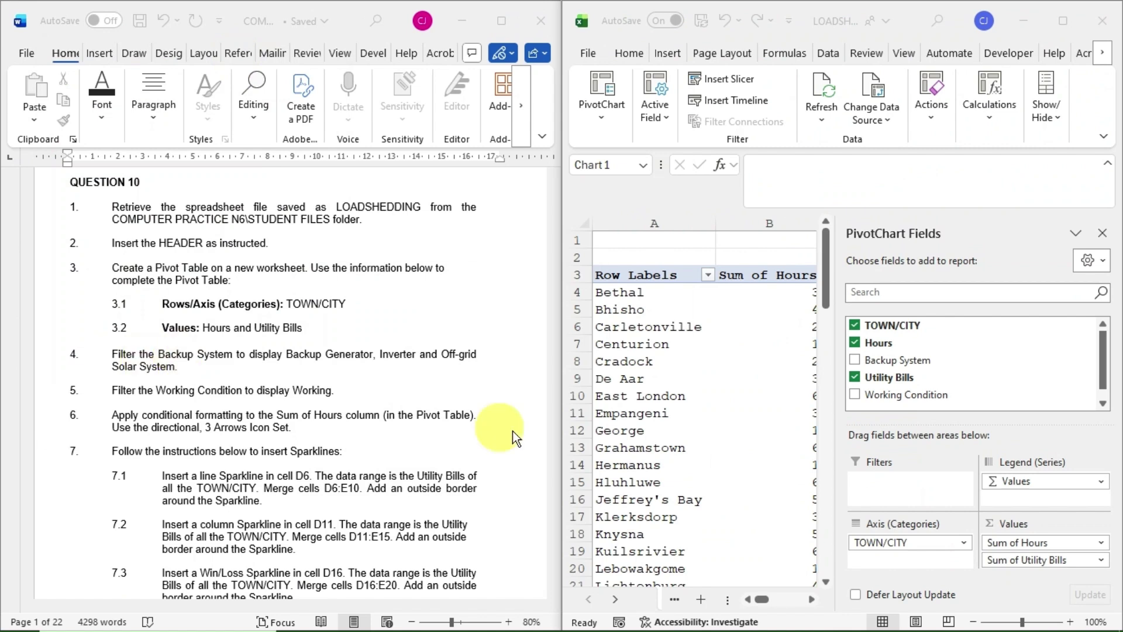
# Add the Backup System field to the pivot's report filters
pyautogui.moveTo(924, 359)
pyautogui.mouseDown()
pyautogui.moveTo(939, 389)
pyautogui.moveTo(907, 500)
pyautogui.mouseUp()
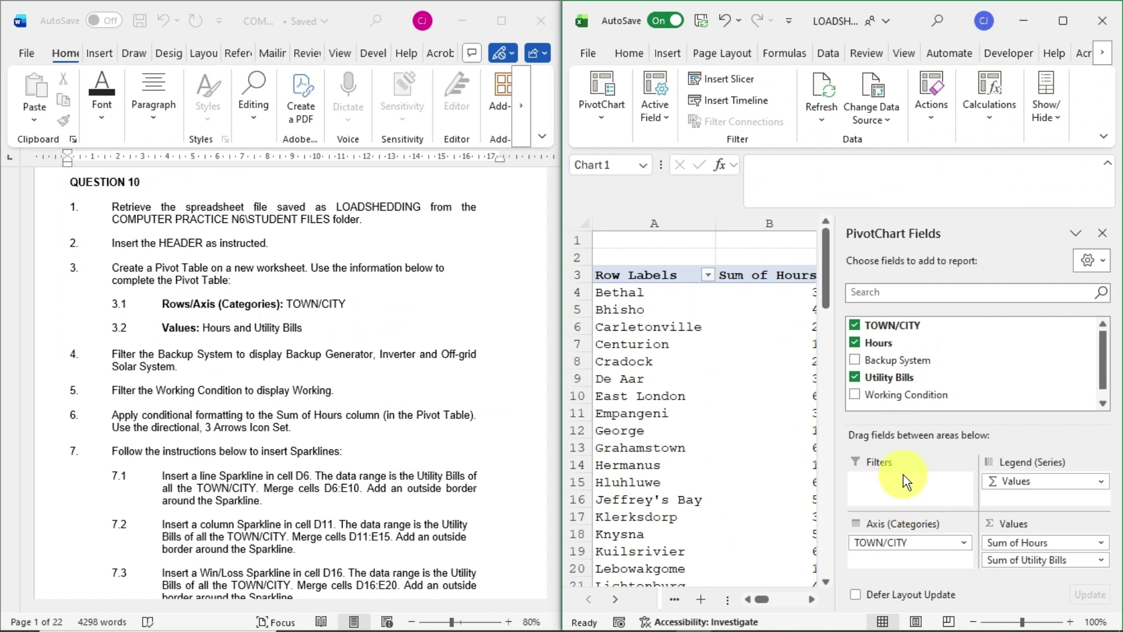
pyautogui.moveTo(880, 360); pyautogui.dragTo(891, 479)
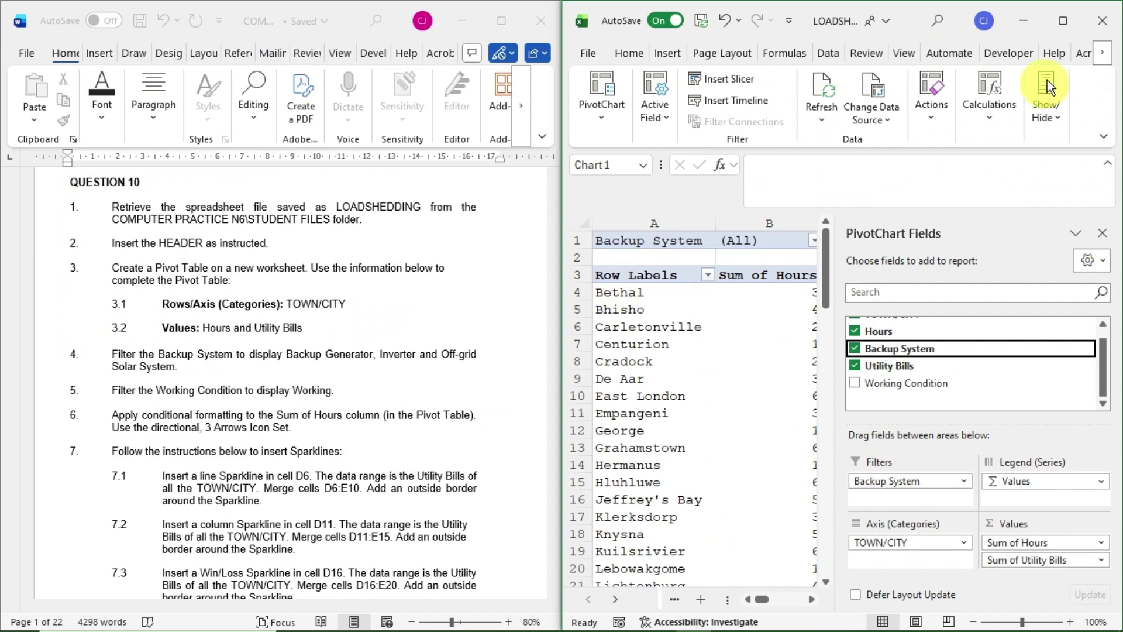
pyautogui.click(1063, 21)
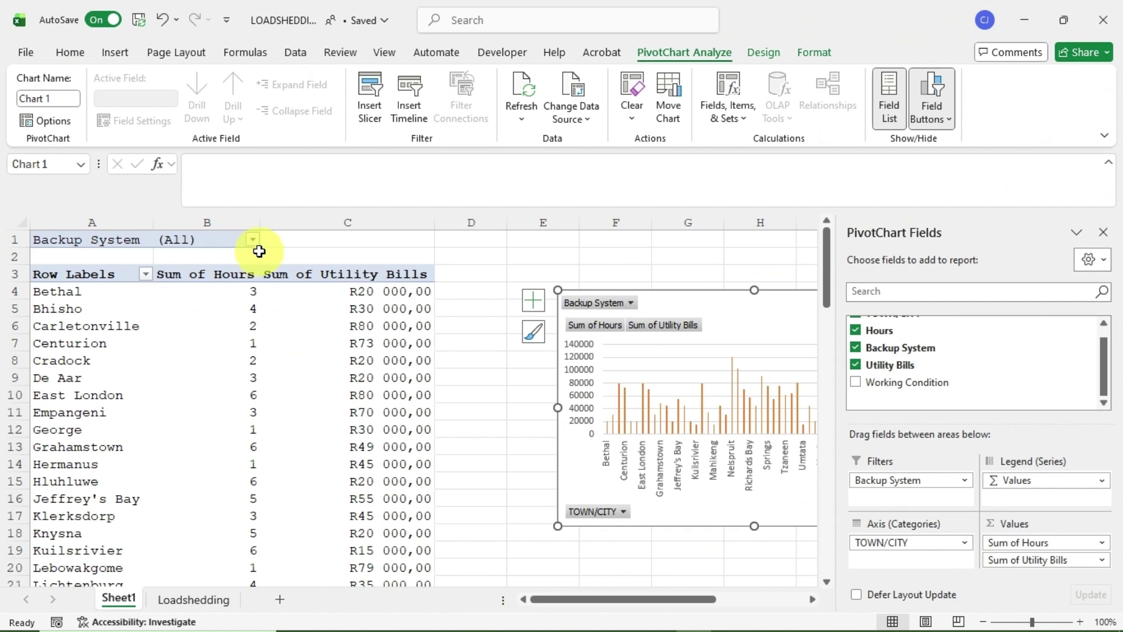
pyautogui.press('super+Right')
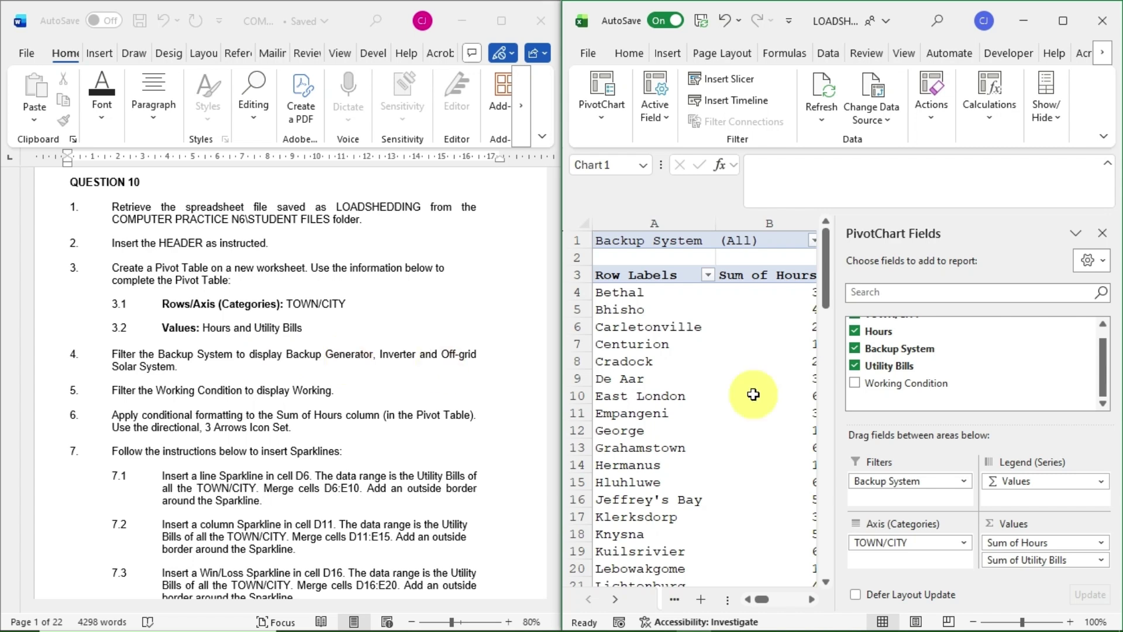
# Filter Backup System to Backup Generator, Inverter and Off-grid Solar System, and check the selected items
pyautogui.click(813, 240)
pyautogui.click(1063, 21)
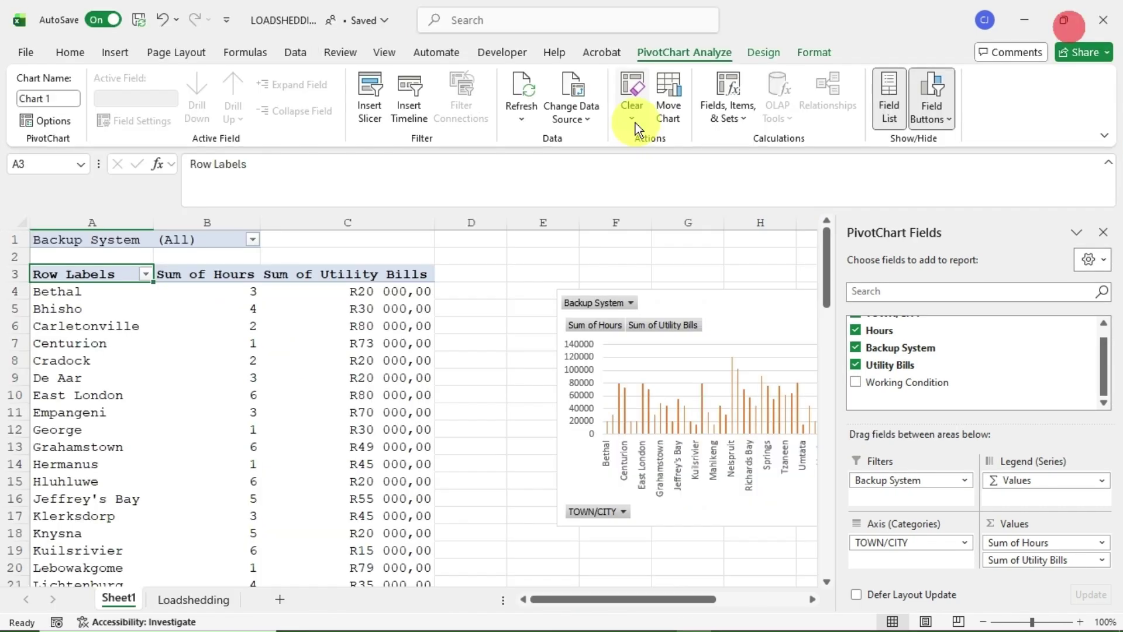
pyautogui.click(253, 239)
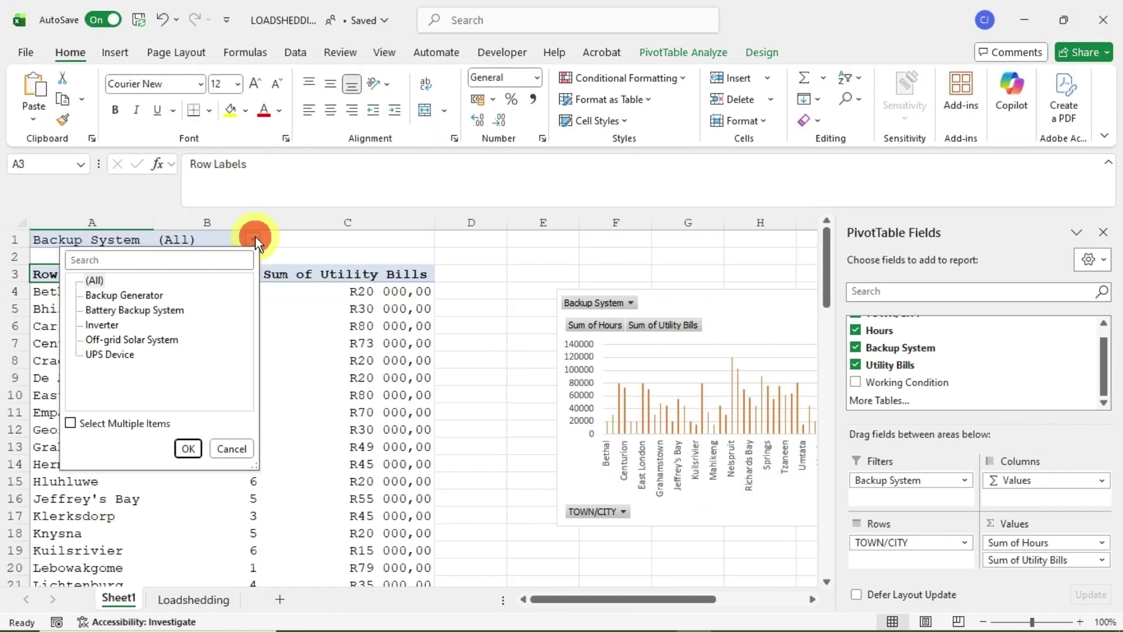
pyautogui.click(70, 424)
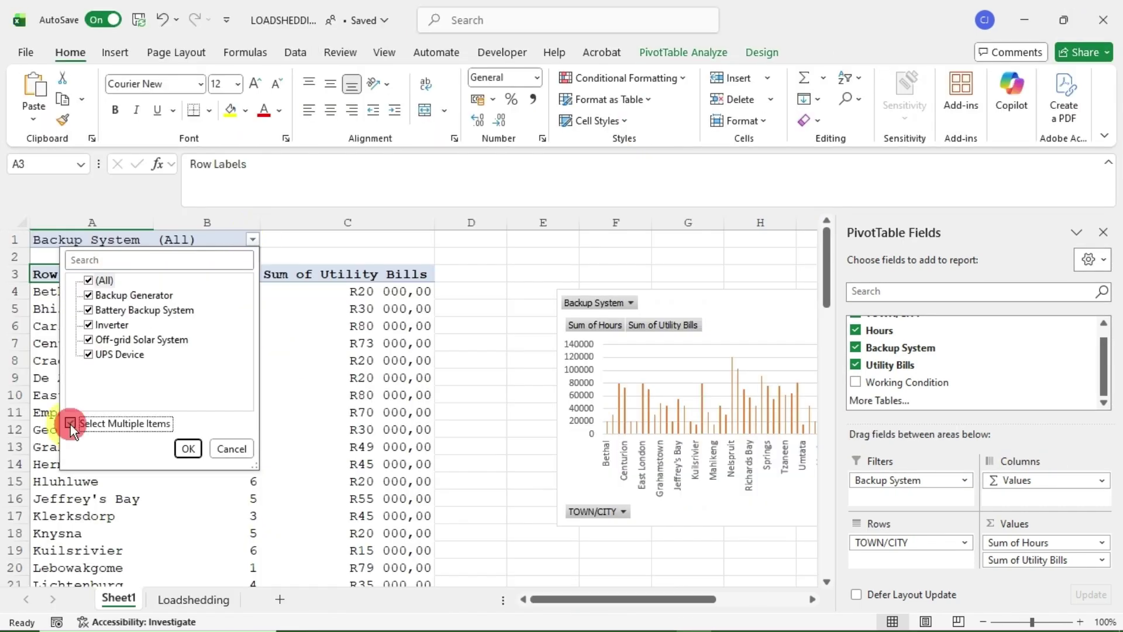
pyautogui.click(89, 281)
pyautogui.click(89, 295)
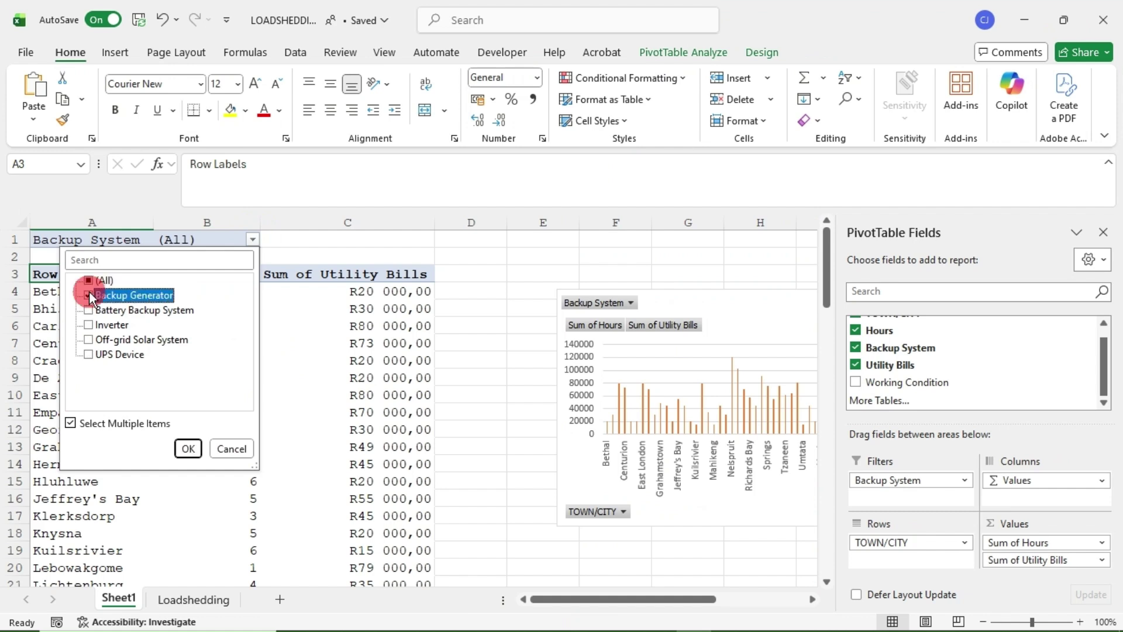
pyautogui.click(90, 326)
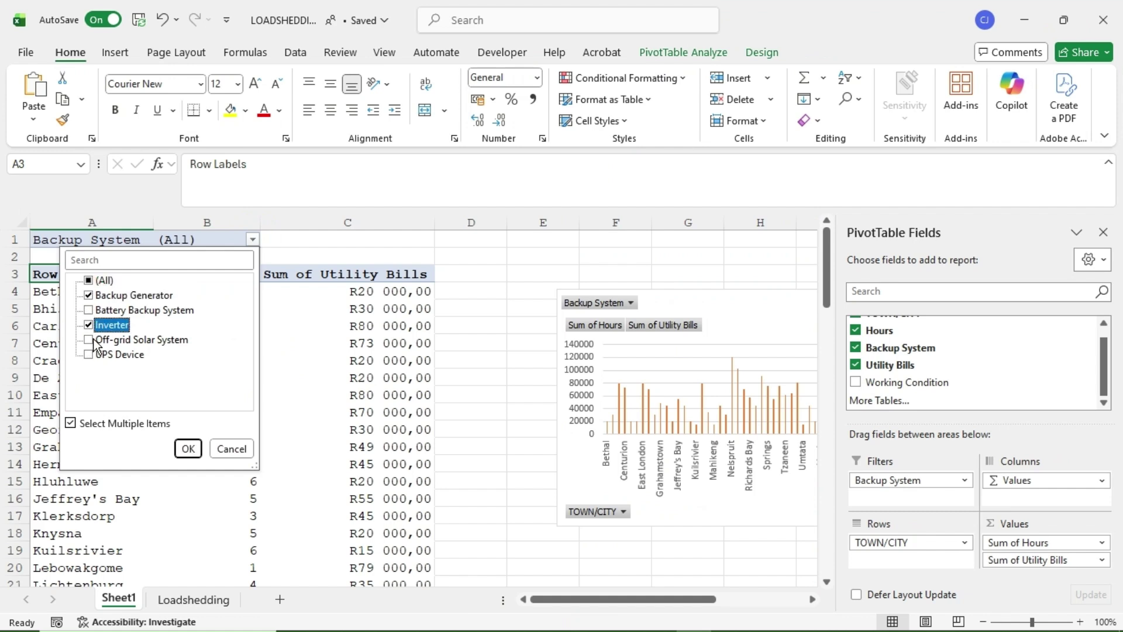
pyautogui.click(91, 340)
pyautogui.click(188, 448)
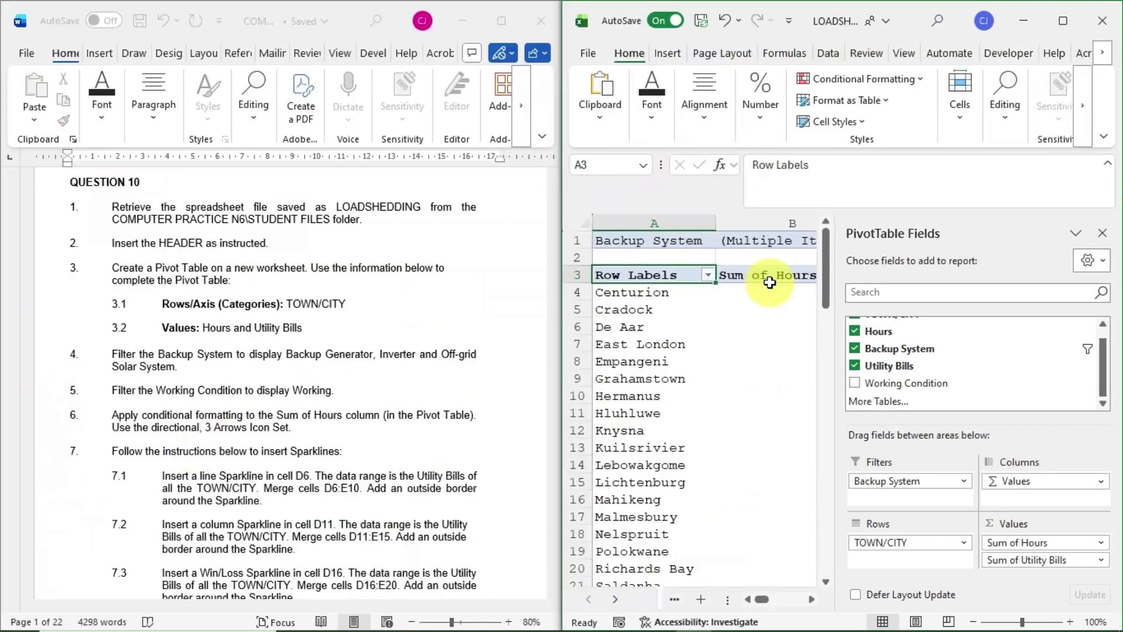
pyautogui.click(813, 595)
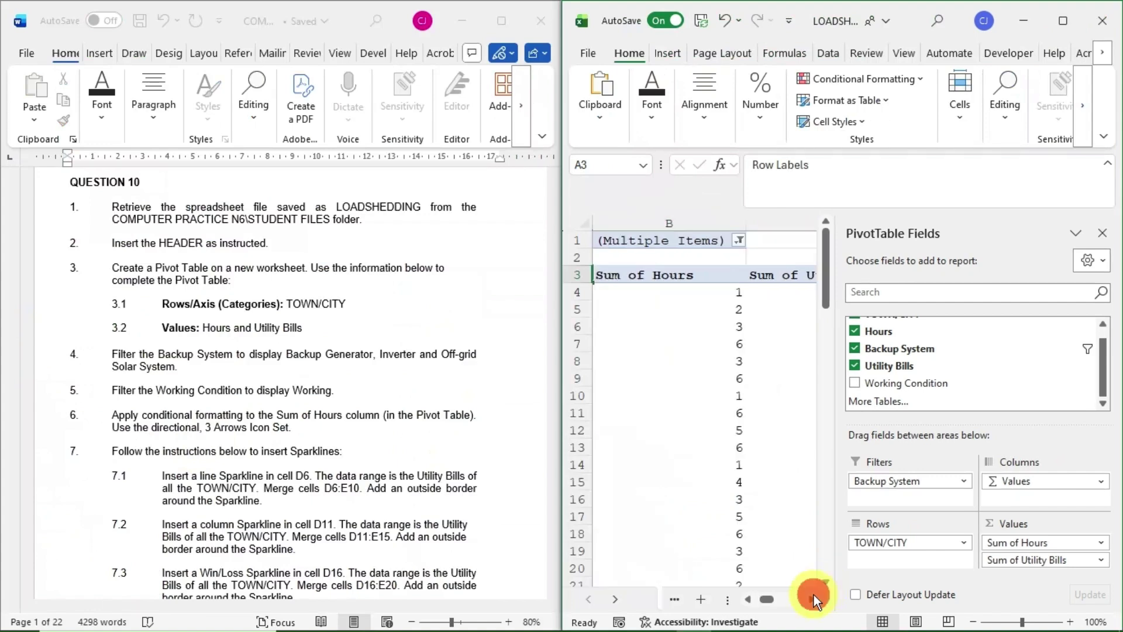
pyautogui.click(740, 241)
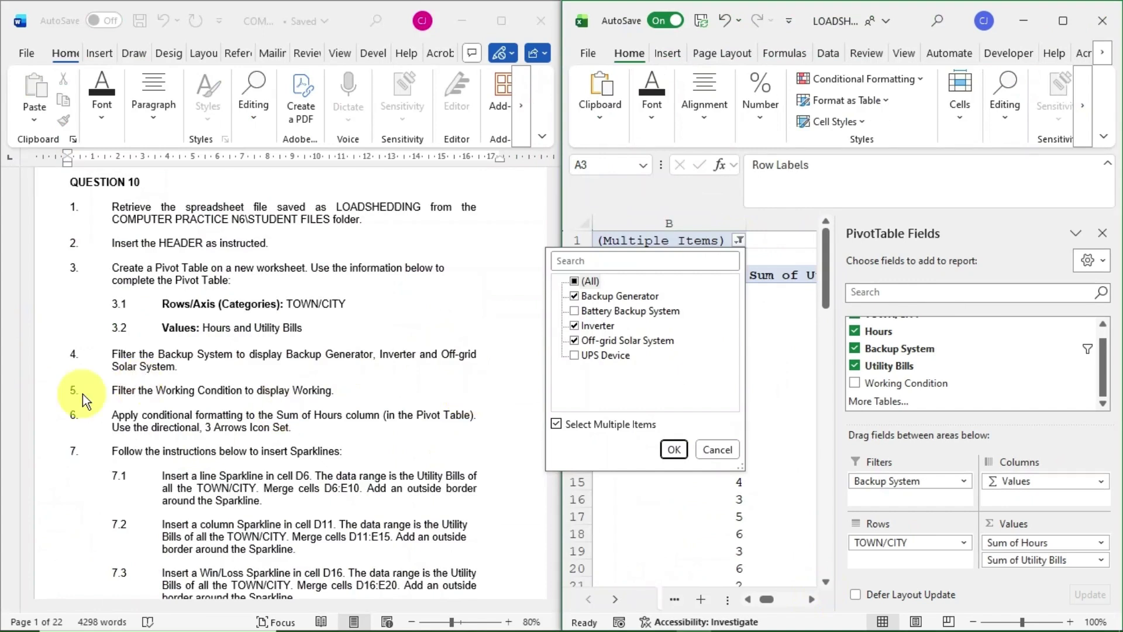
pyautogui.click(676, 450)
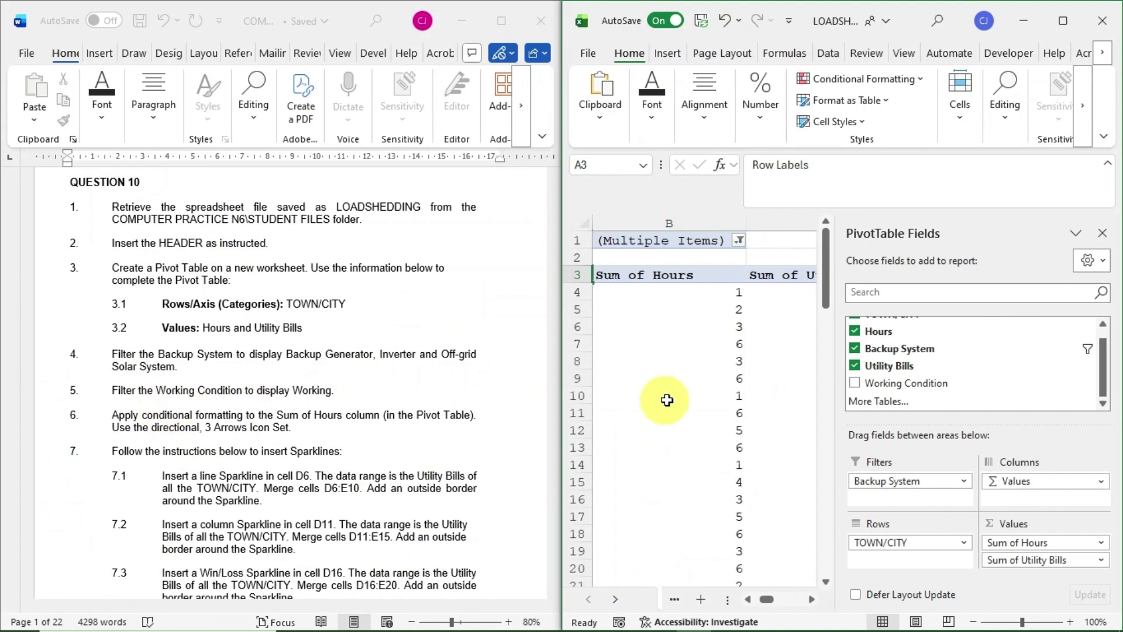
# Add Working Condition to the pivot's report filters and filter it to display only Working
pyautogui.moveTo(924, 391); pyautogui.dragTo(908, 503)
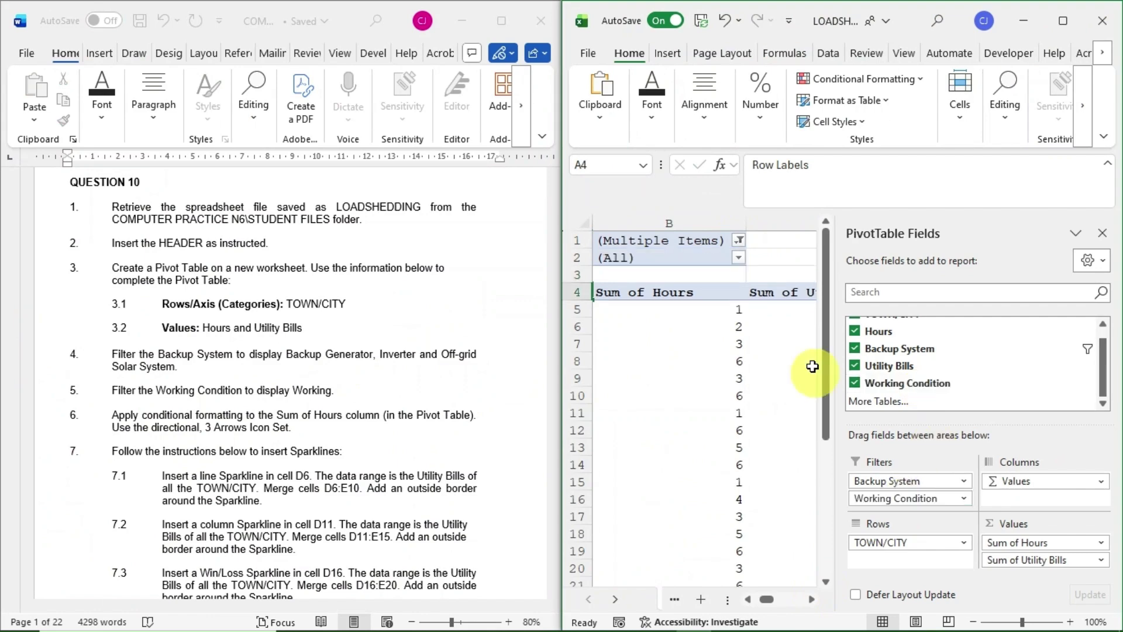
pyautogui.click(1073, 20)
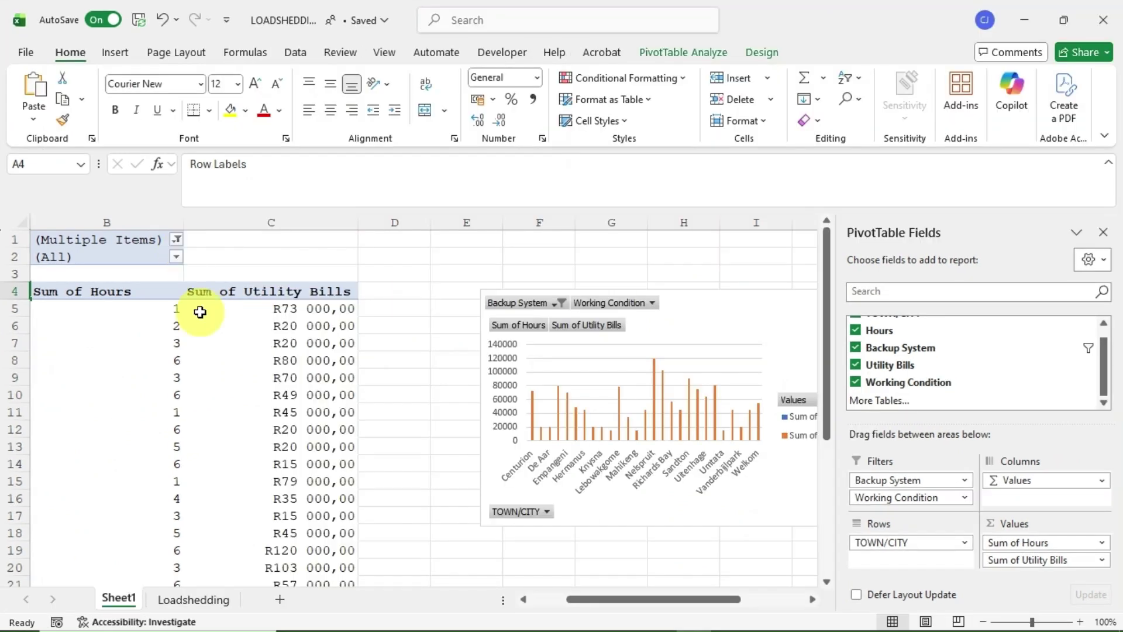
pyautogui.click(175, 257)
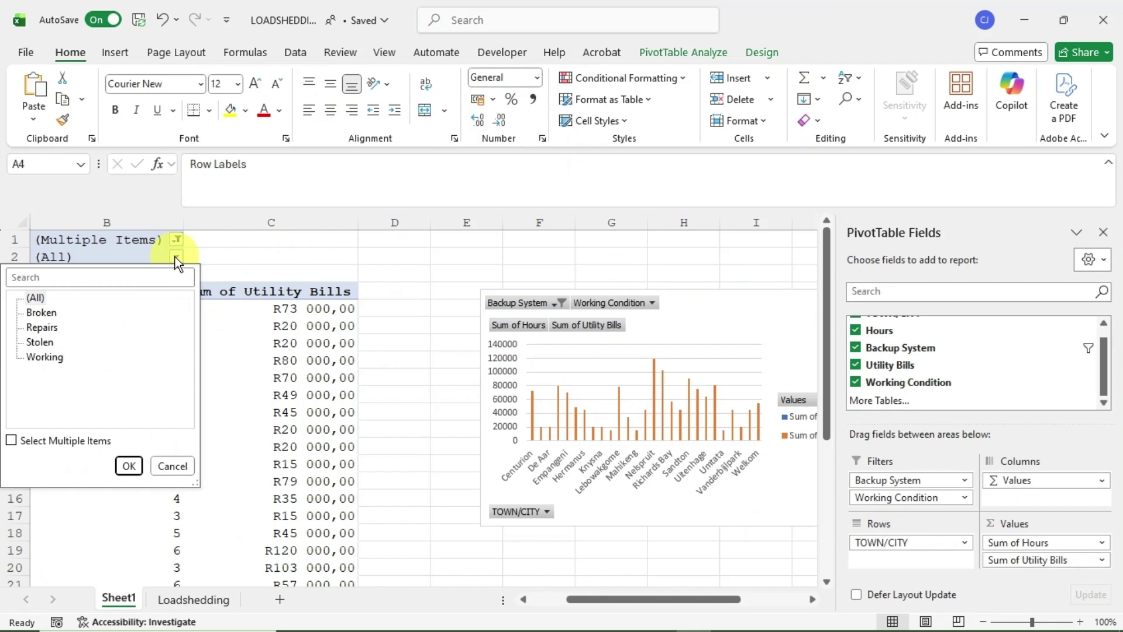
pyautogui.click(21, 443)
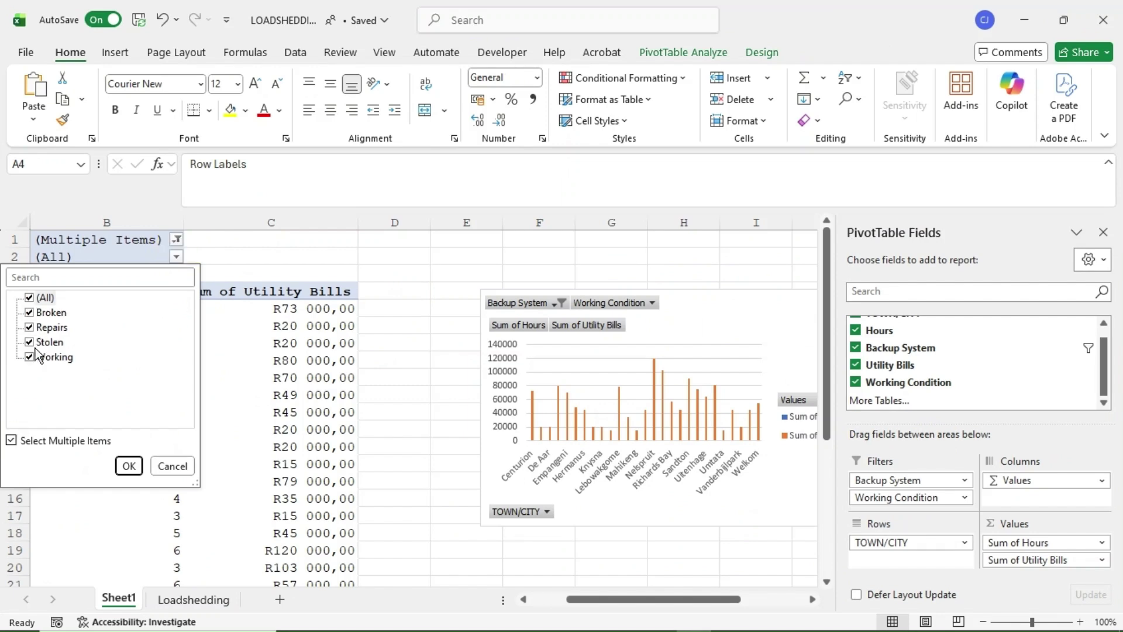
pyautogui.click(30, 313)
pyautogui.click(29, 328)
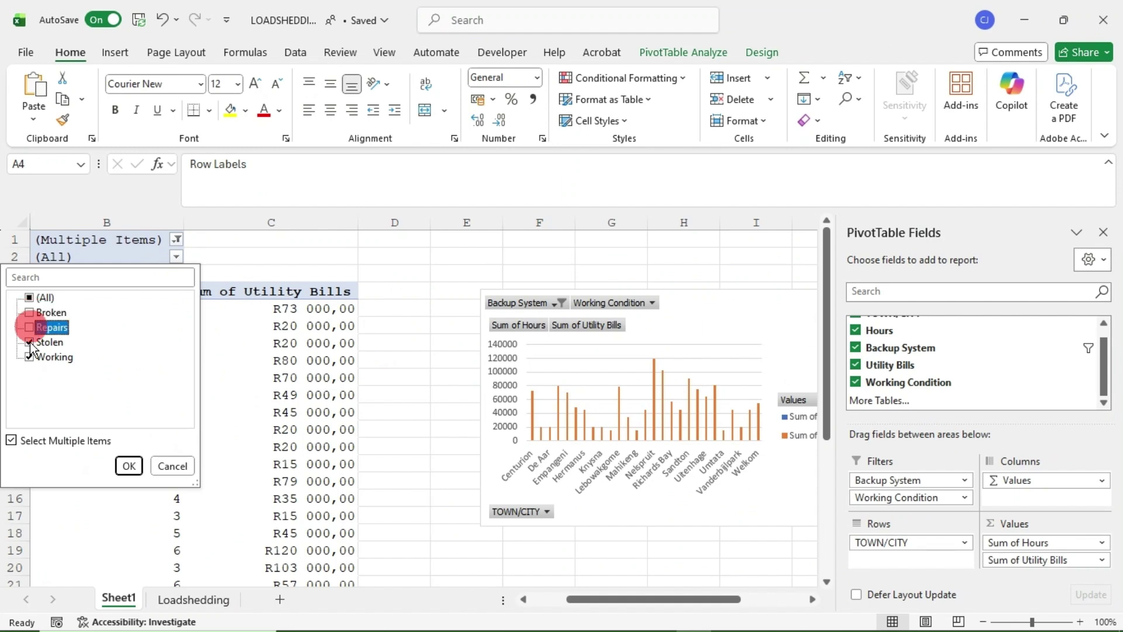
pyautogui.click(29, 342)
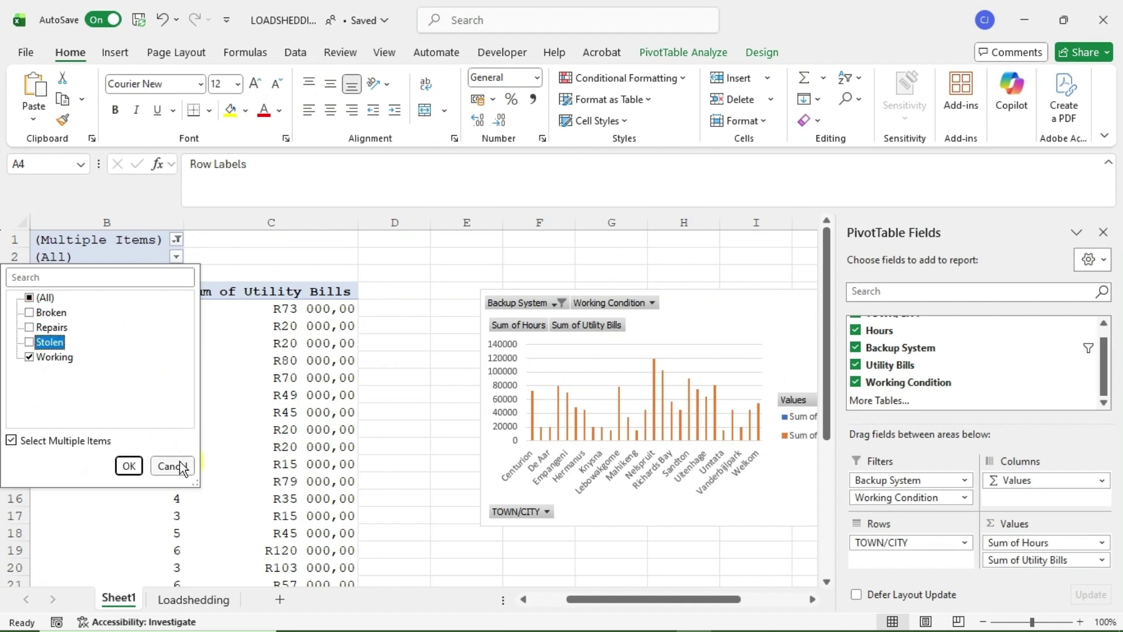
pyautogui.click(129, 466)
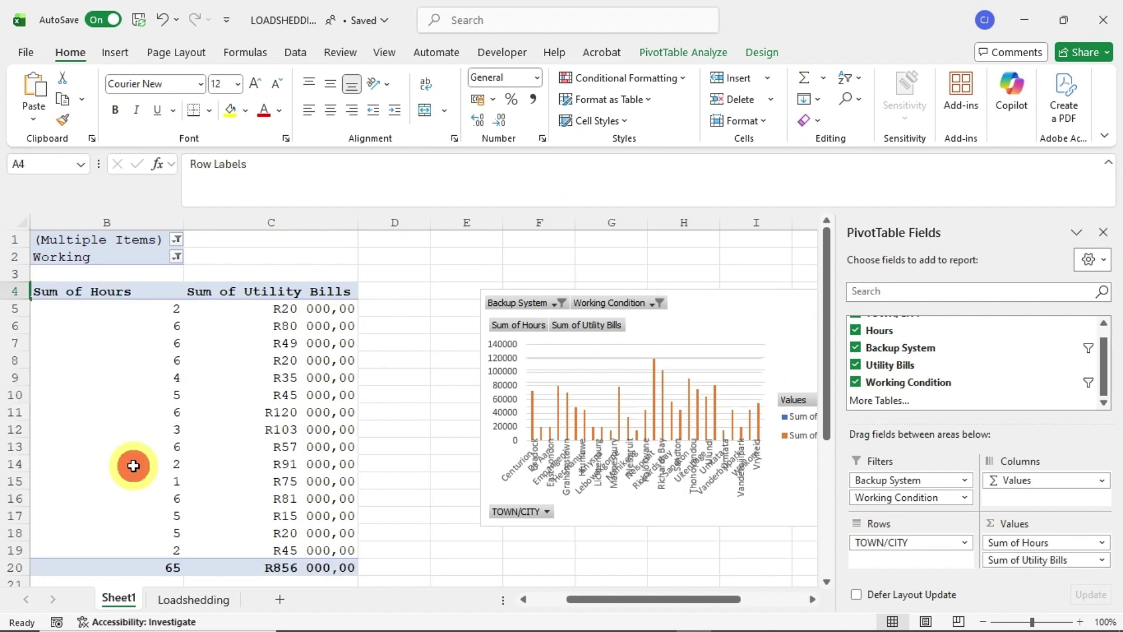
pyautogui.click(177, 241)
pyautogui.click(176, 241)
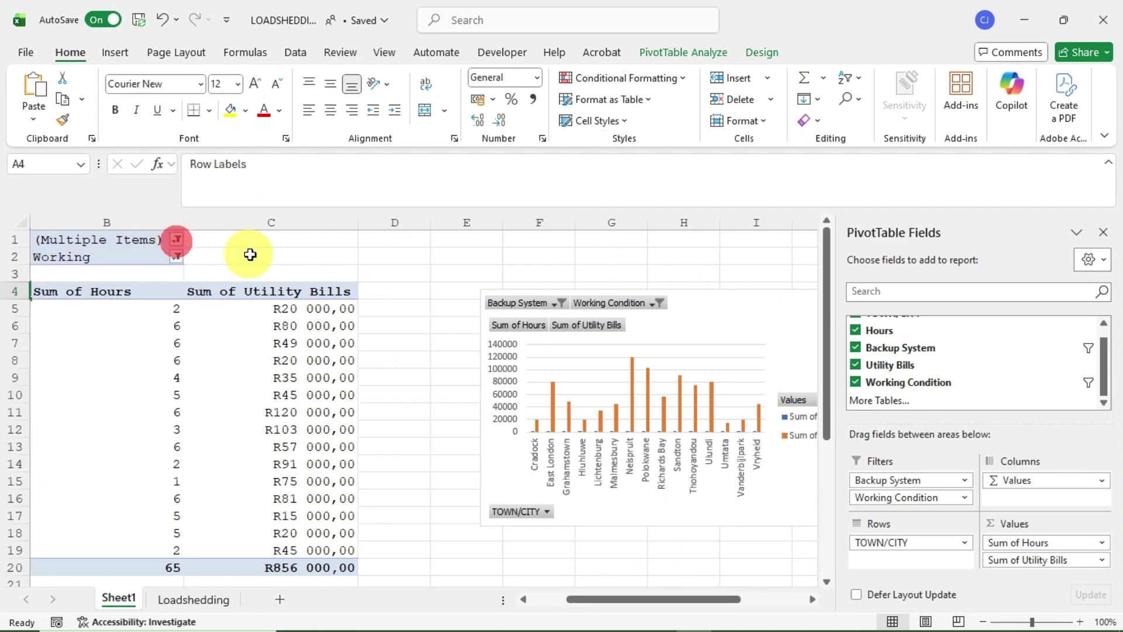
# Apply conditional formatting with the directional 3 Arrows (Colored) icon set to the Sum of Hours values in B5:B19
pyautogui.click(250, 255)
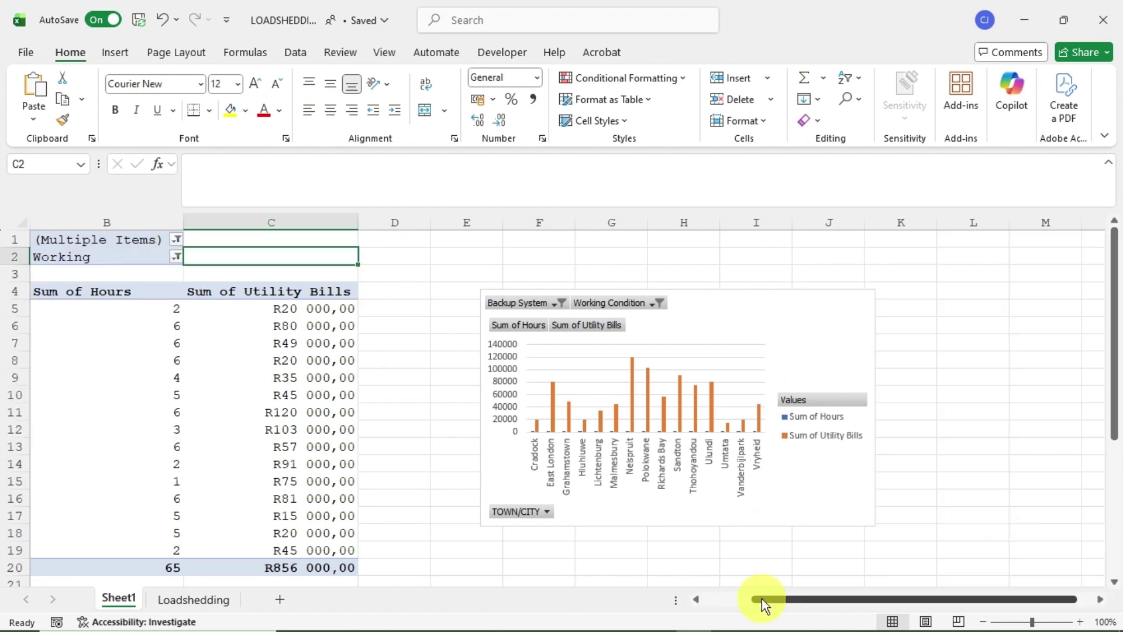
pyautogui.moveTo(762, 602); pyautogui.dragTo(317, 538)
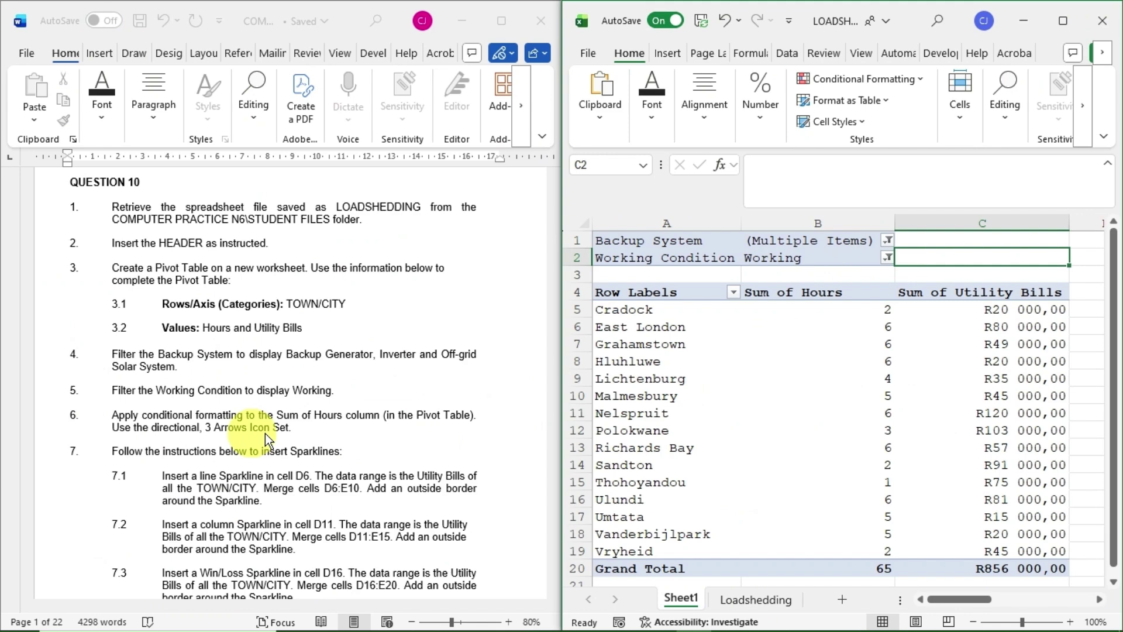
pyautogui.click(847, 304)
pyautogui.moveTo(847, 304); pyautogui.dragTo(866, 552)
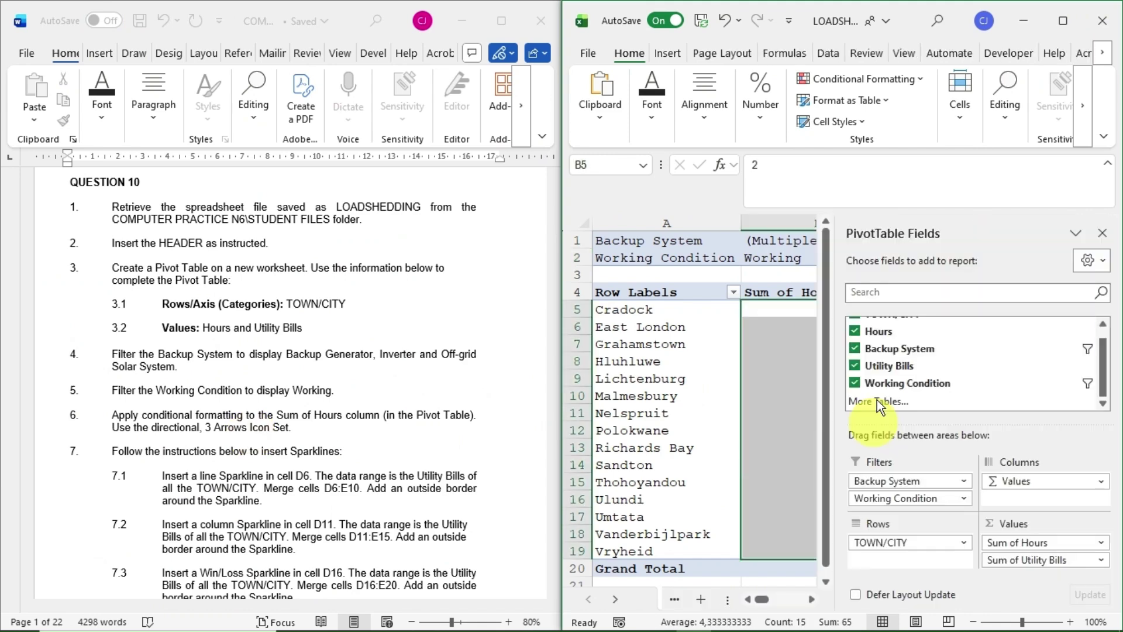
pyautogui.click(1078, 22)
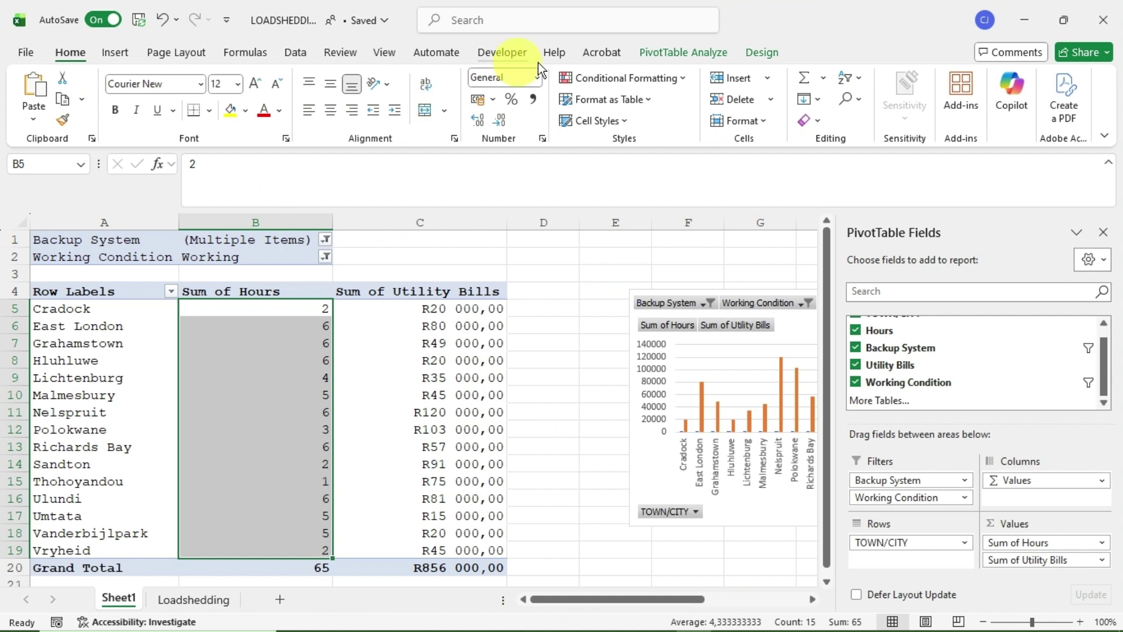
pyautogui.click(681, 75)
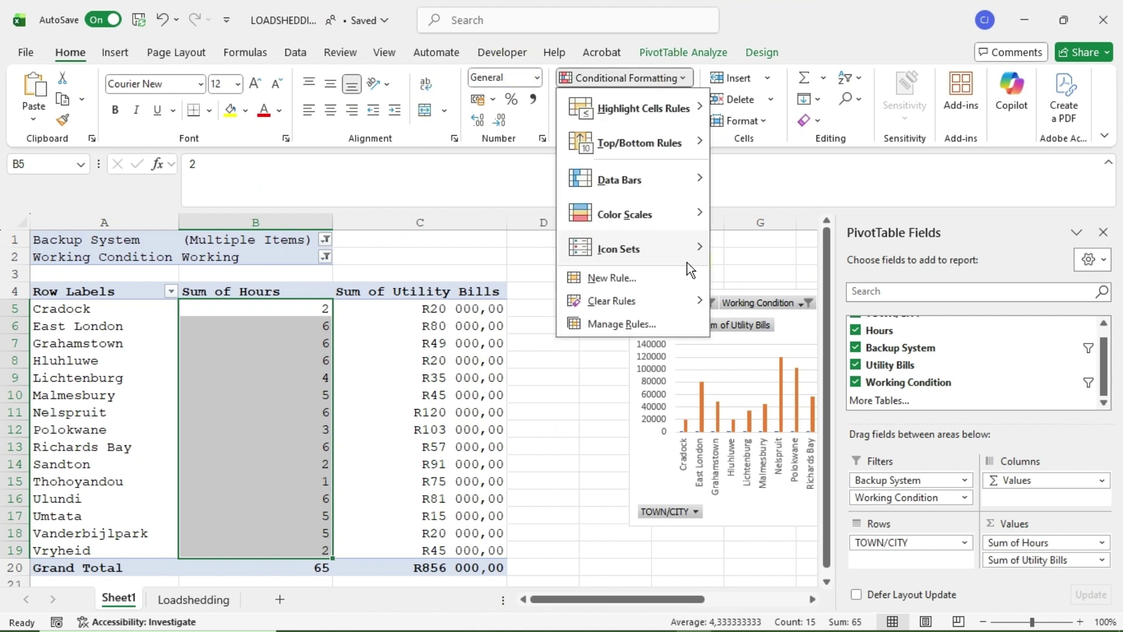
pyautogui.moveTo(689, 256)
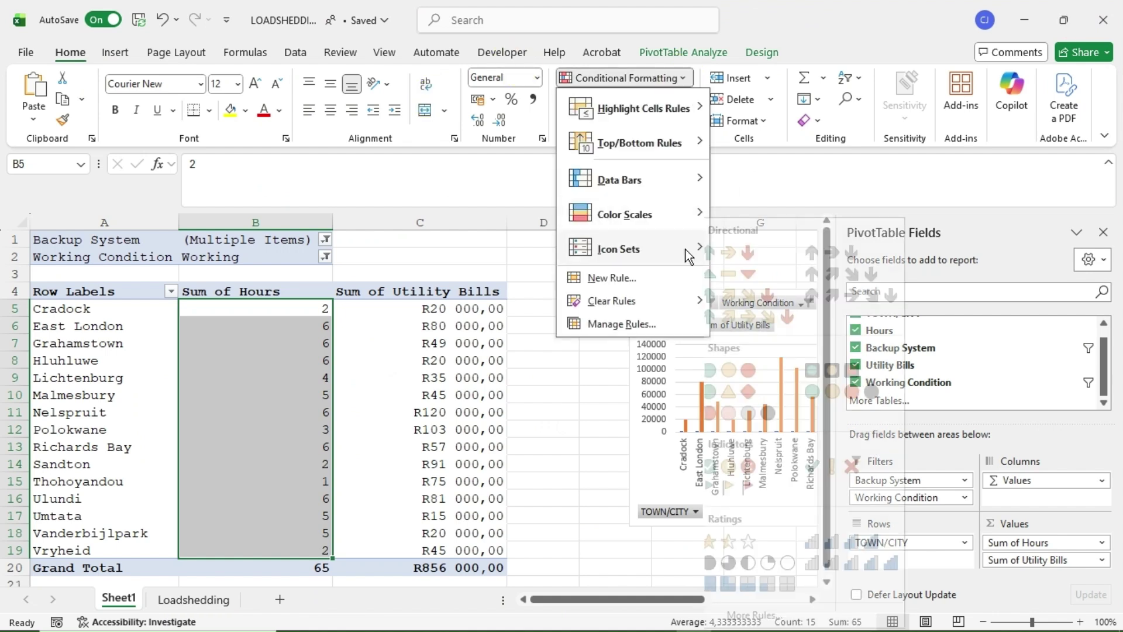
pyautogui.click(735, 250)
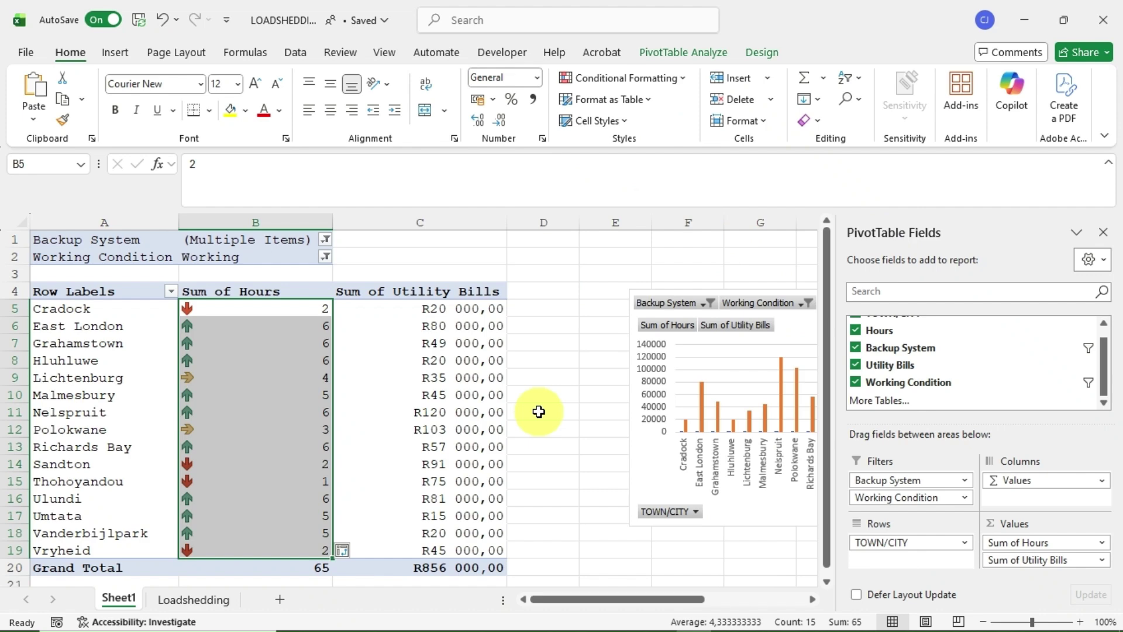
# Insert a line sparkline in cell D6 using the Sum of Utility Bills values in C5:C19 as its data range
pyautogui.press('super+Down')
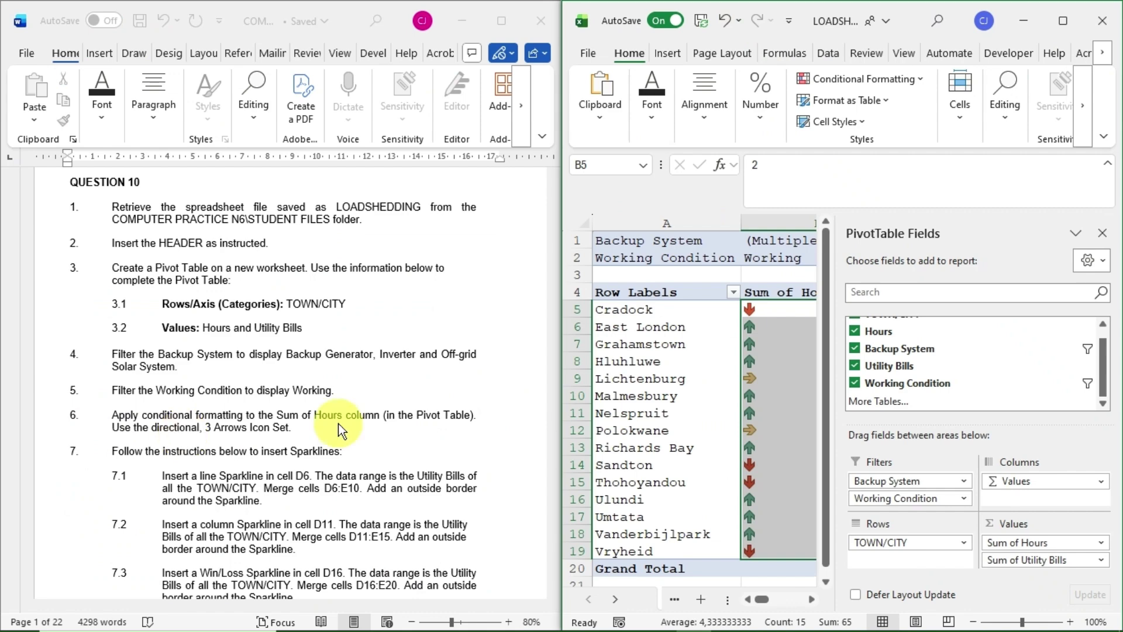
pyautogui.scroll(-2, 237, 460)
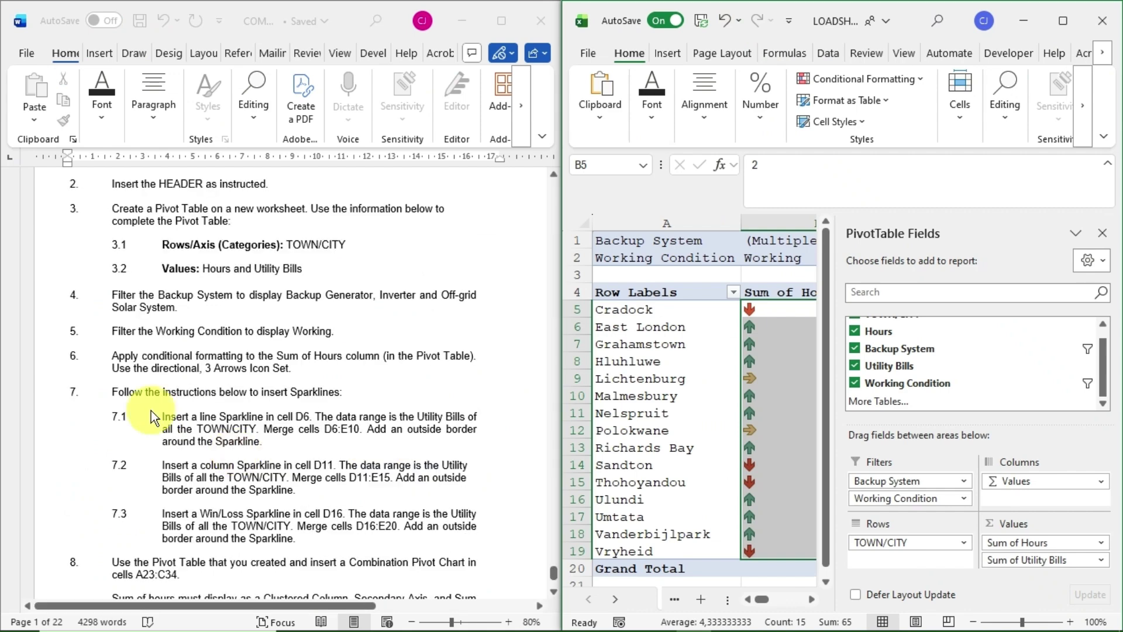
pyautogui.scroll(-1, 152, 398)
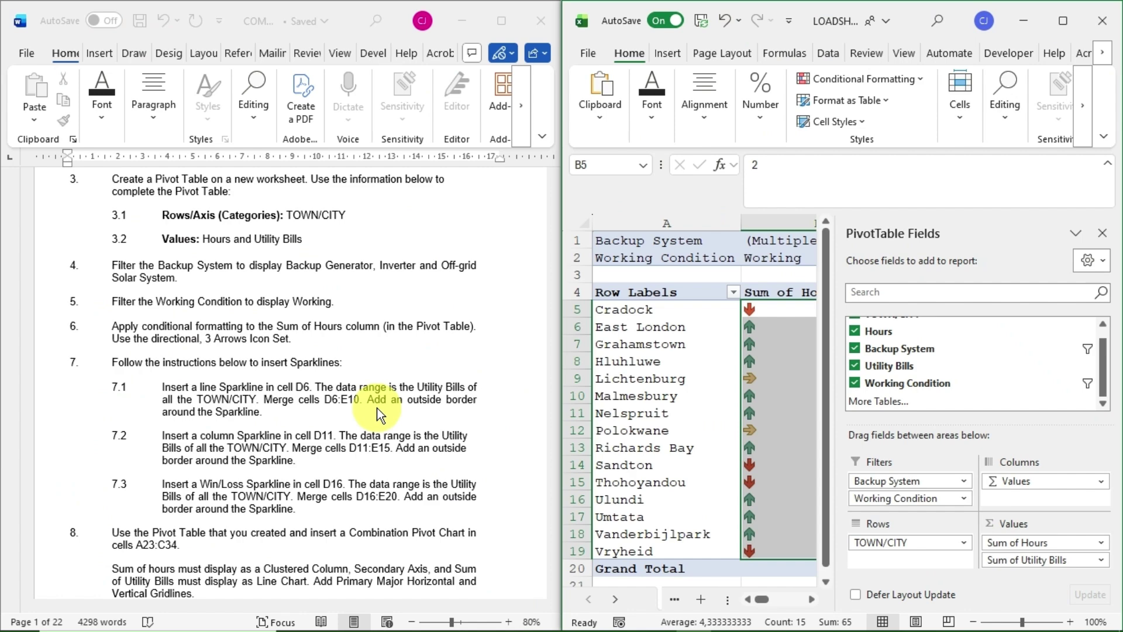
pyautogui.click(1064, 21)
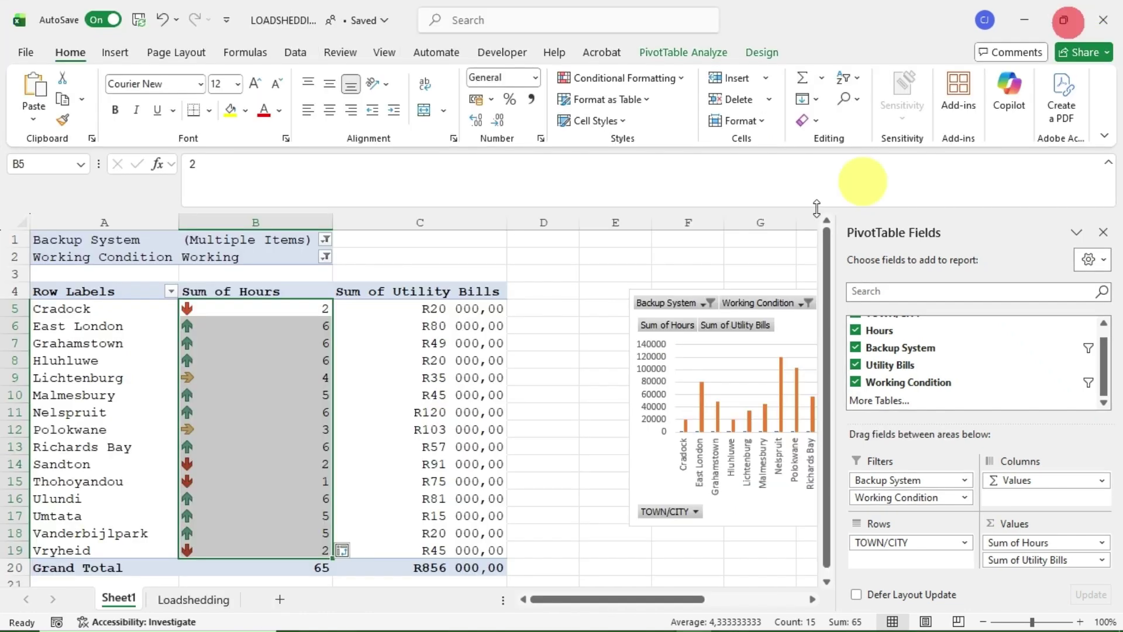
pyautogui.click(541, 298)
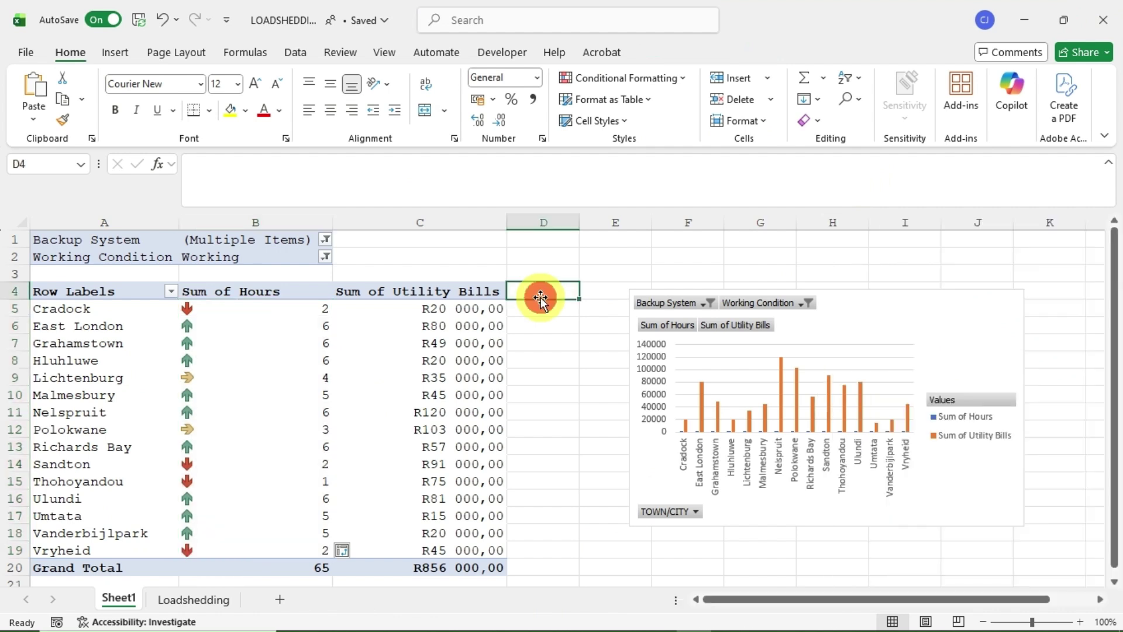
pyautogui.click(544, 319)
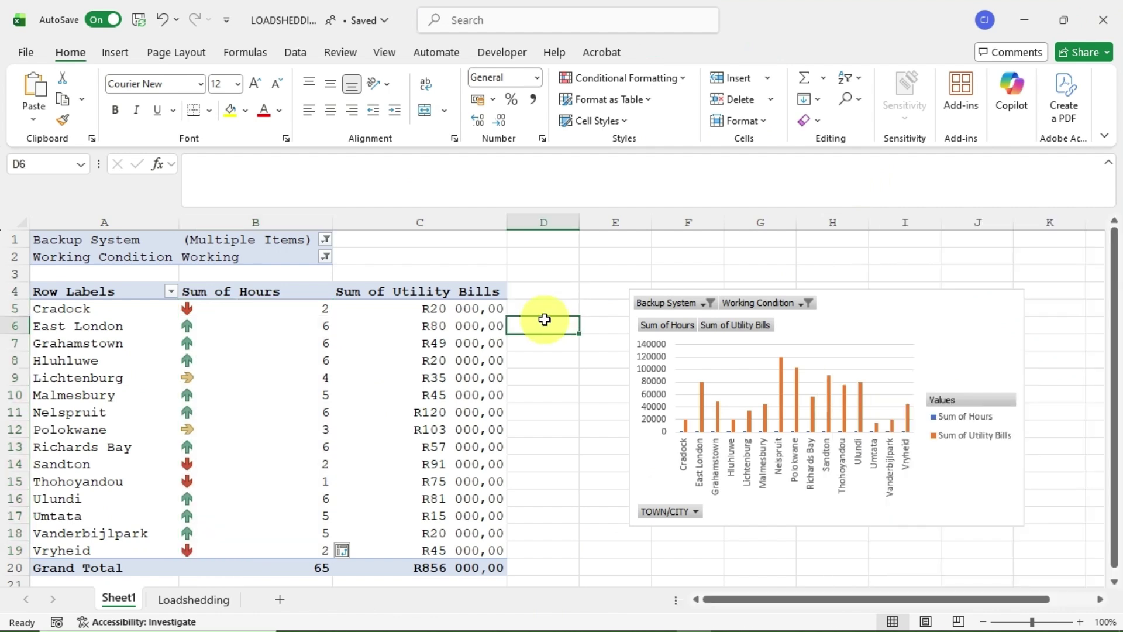
pyautogui.click(133, 59)
pyautogui.click(634, 106)
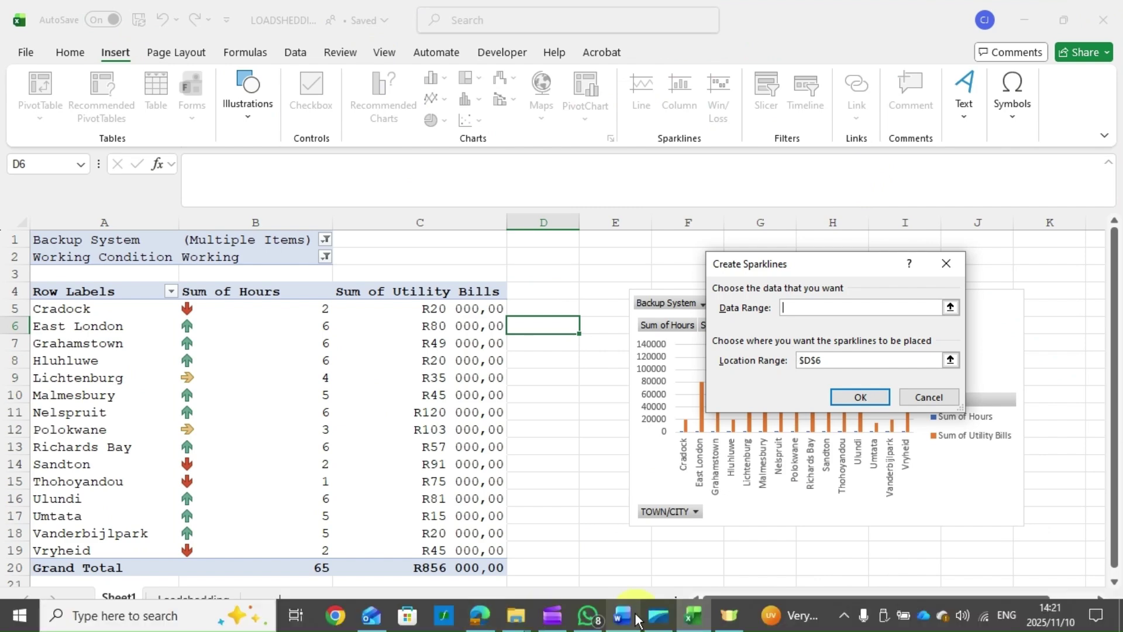
pyautogui.moveTo(624, 615)
pyautogui.click(643, 537)
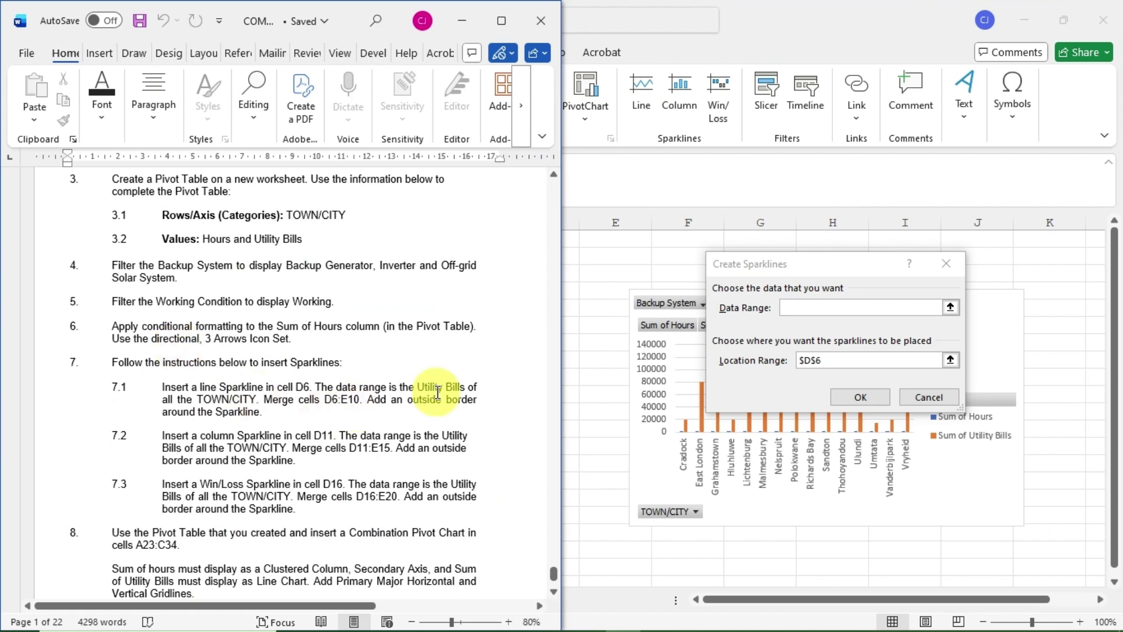
pyautogui.click(468, 8)
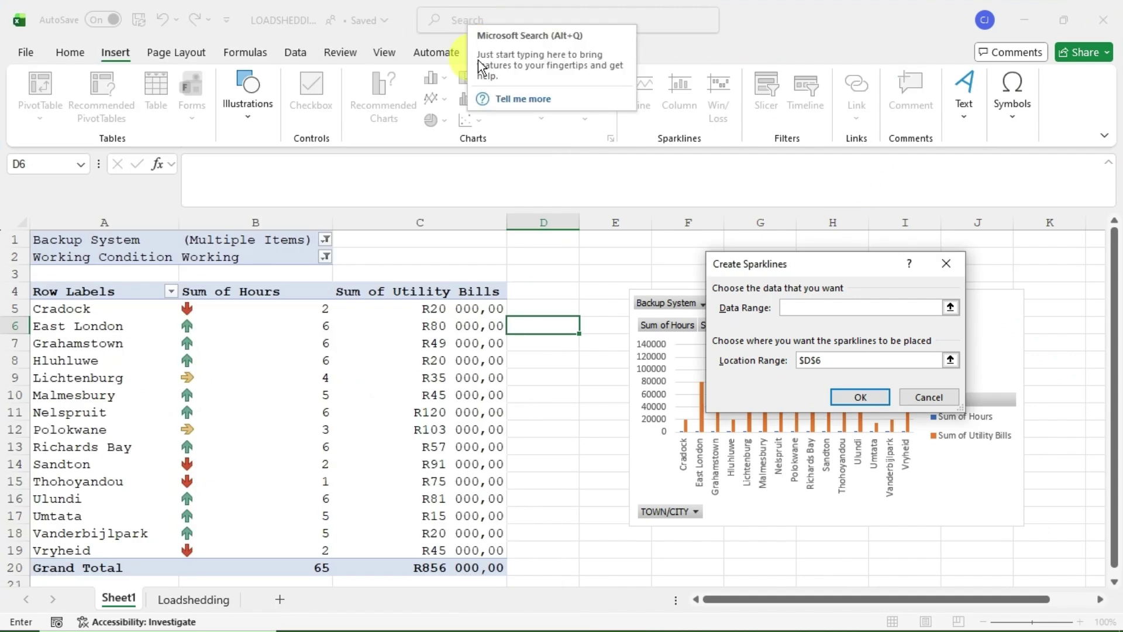
pyautogui.click(426, 117)
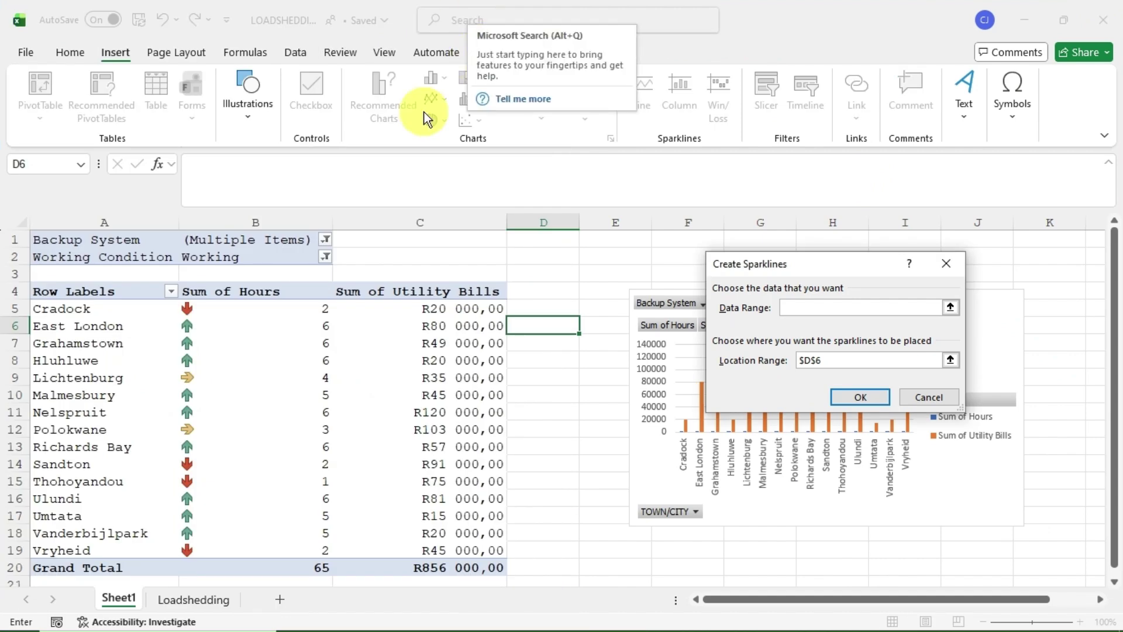
pyautogui.click(470, 304)
pyautogui.moveTo(469, 303); pyautogui.dragTo(480, 550)
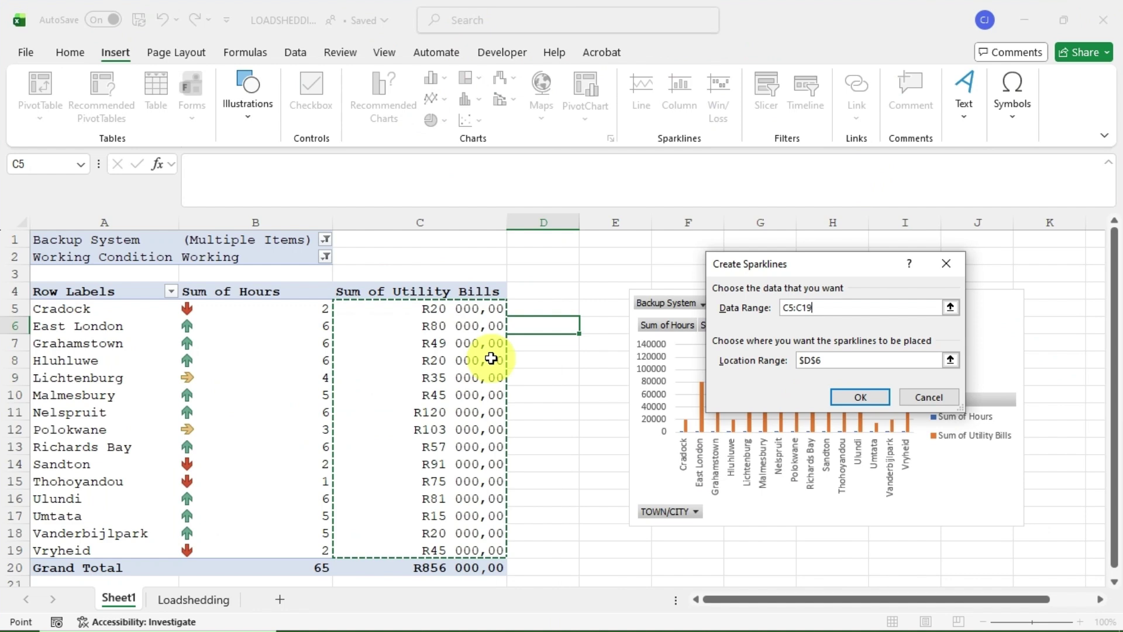
pyautogui.click(862, 398)
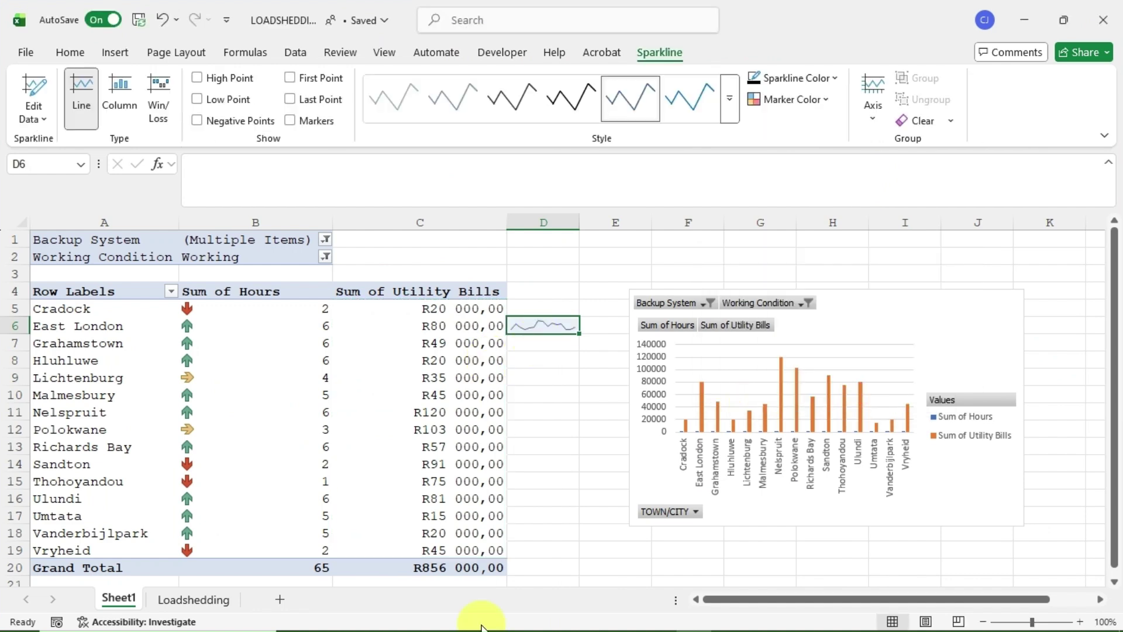
# Move the pivot chart clear of columns D and E so its upper corner starts at about column G, row 11
pyautogui.press('super+Right')
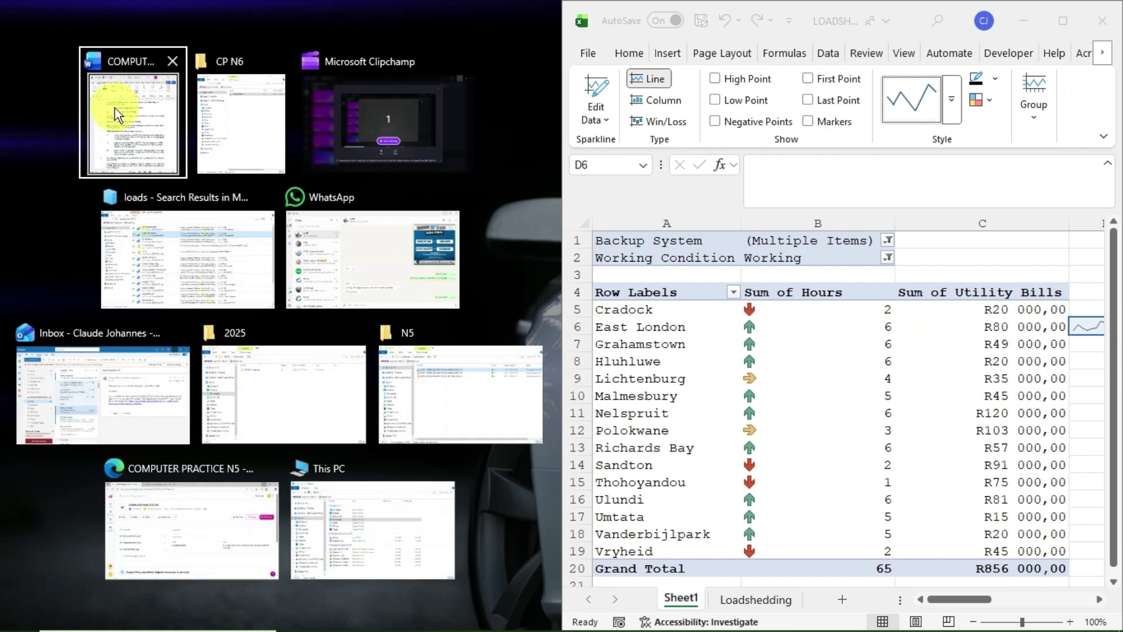
pyautogui.click(143, 167)
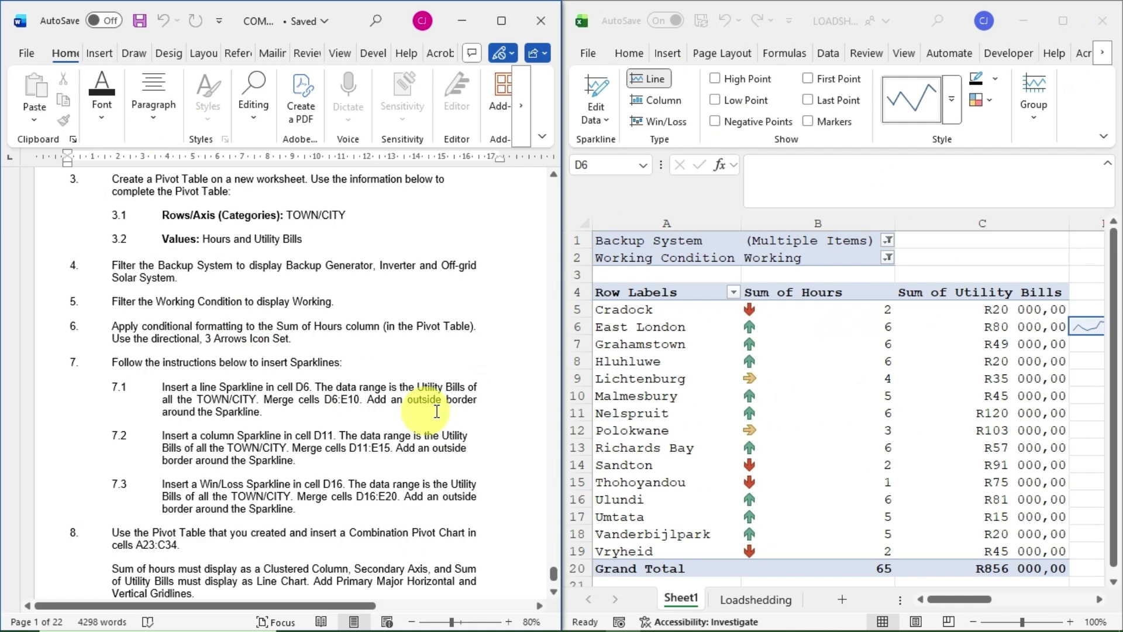
pyautogui.click(1070, 21)
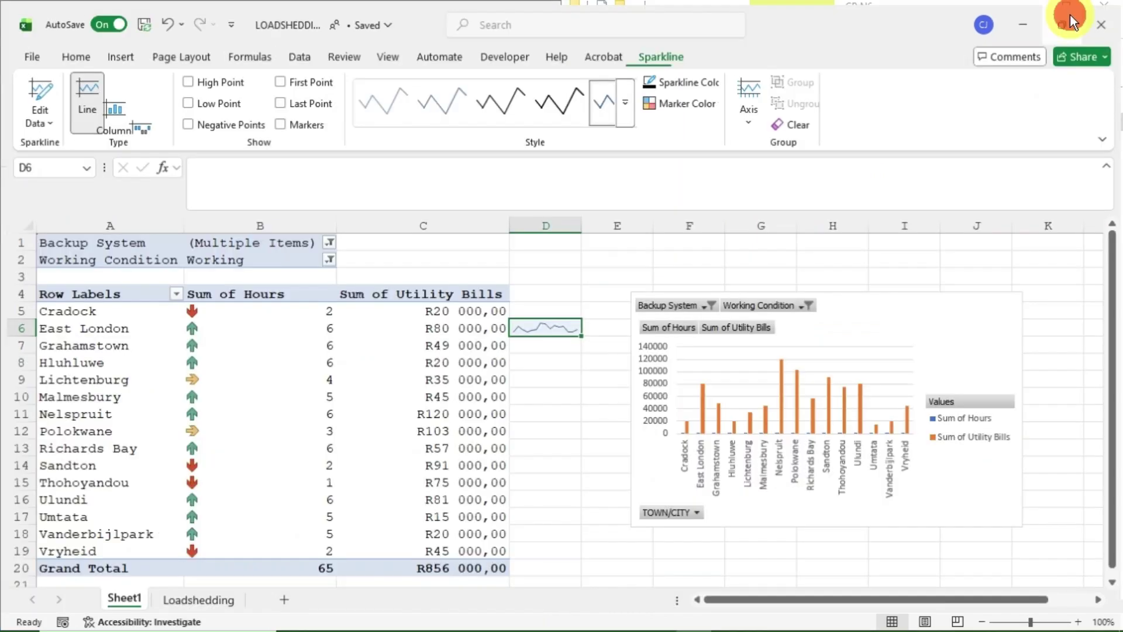
pyautogui.click(824, 330)
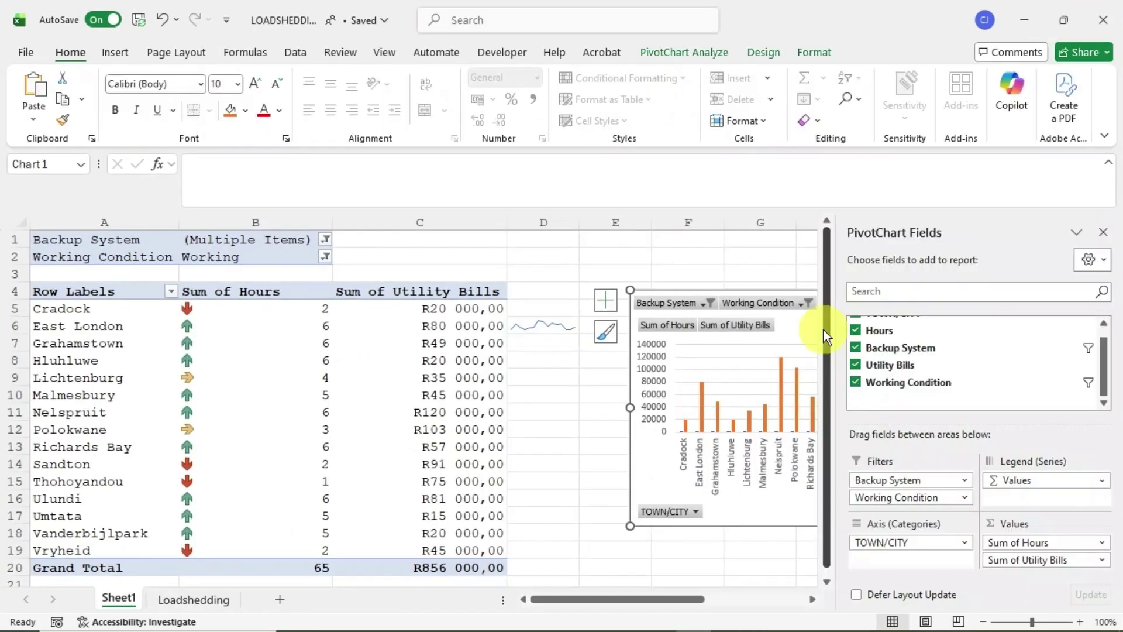
pyautogui.click(522, 408)
pyautogui.click(897, 316)
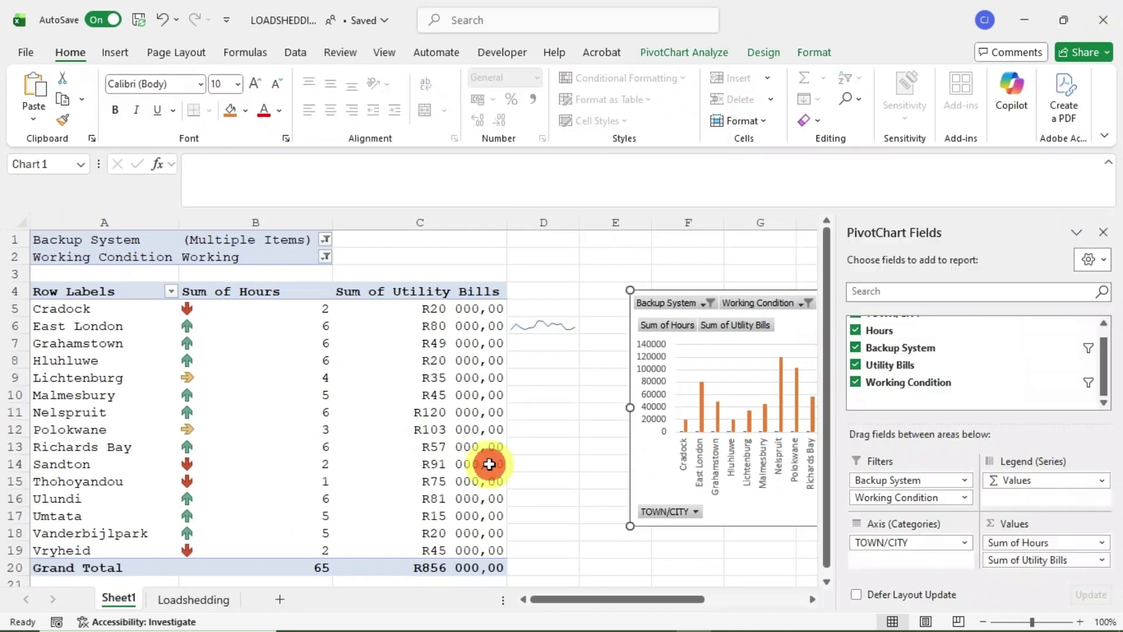
pyautogui.click(576, 459)
pyautogui.click(711, 393)
pyautogui.moveTo(981, 355); pyautogui.dragTo(574, 475)
pyautogui.click(574, 475)
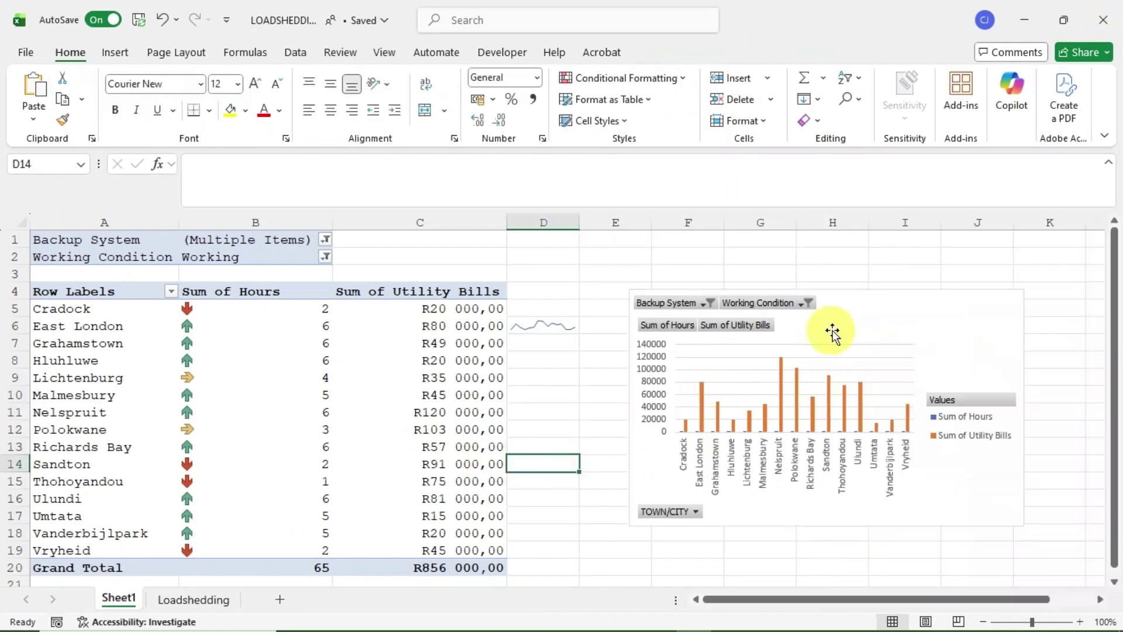
pyautogui.rightClick(981, 500)
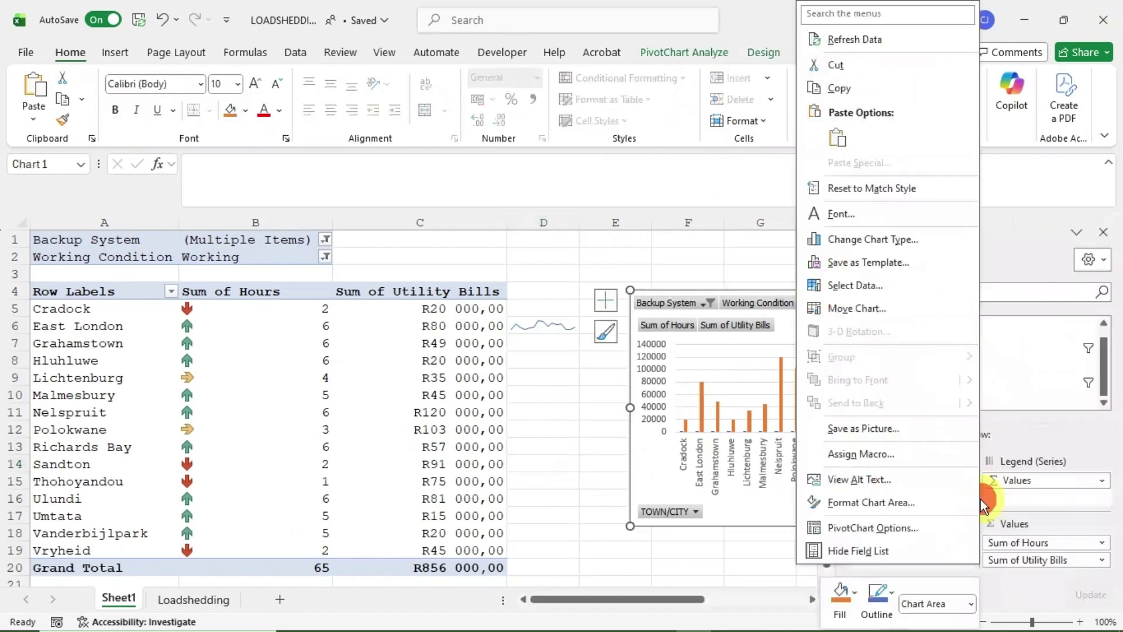
pyautogui.click(1008, 240)
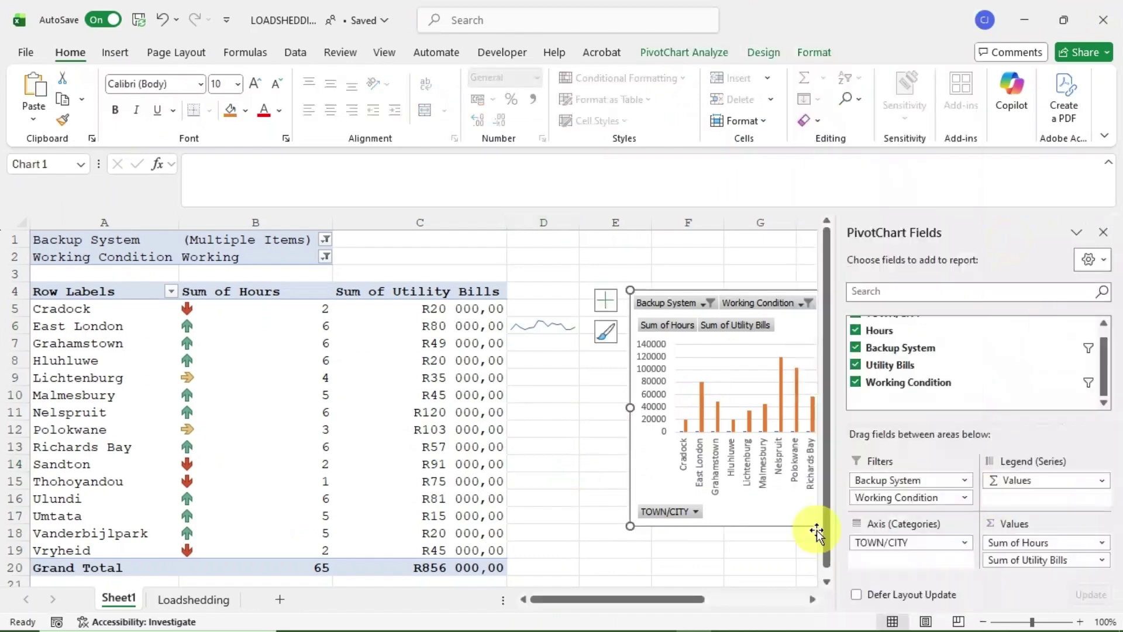
pyautogui.moveTo(838, 520); pyautogui.dragTo(1082, 516)
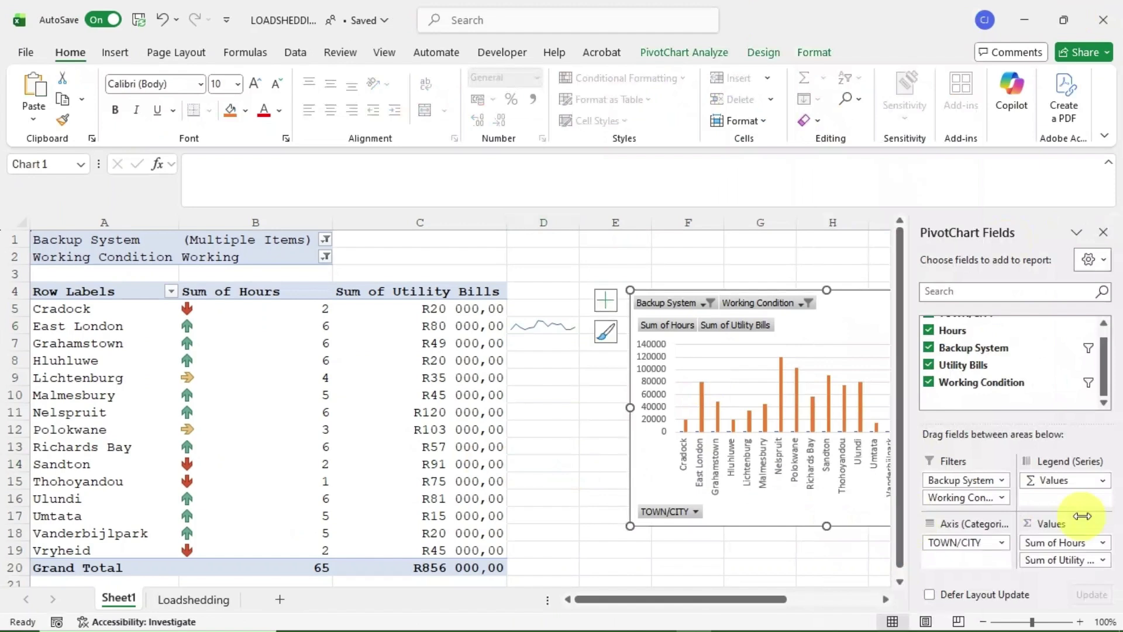
pyautogui.moveTo(676, 302); pyautogui.dragTo(851, 415)
# Merge and center cells D6:E10 around the line sparkline
pyautogui.moveTo(564, 331); pyautogui.dragTo(643, 389)
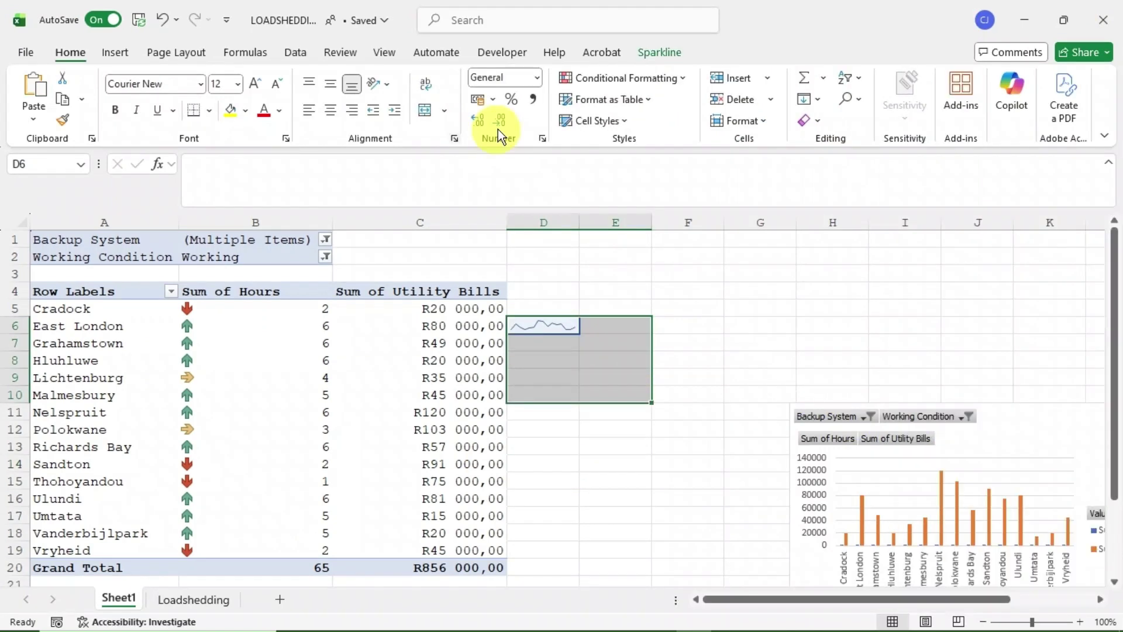
pyautogui.click(431, 112)
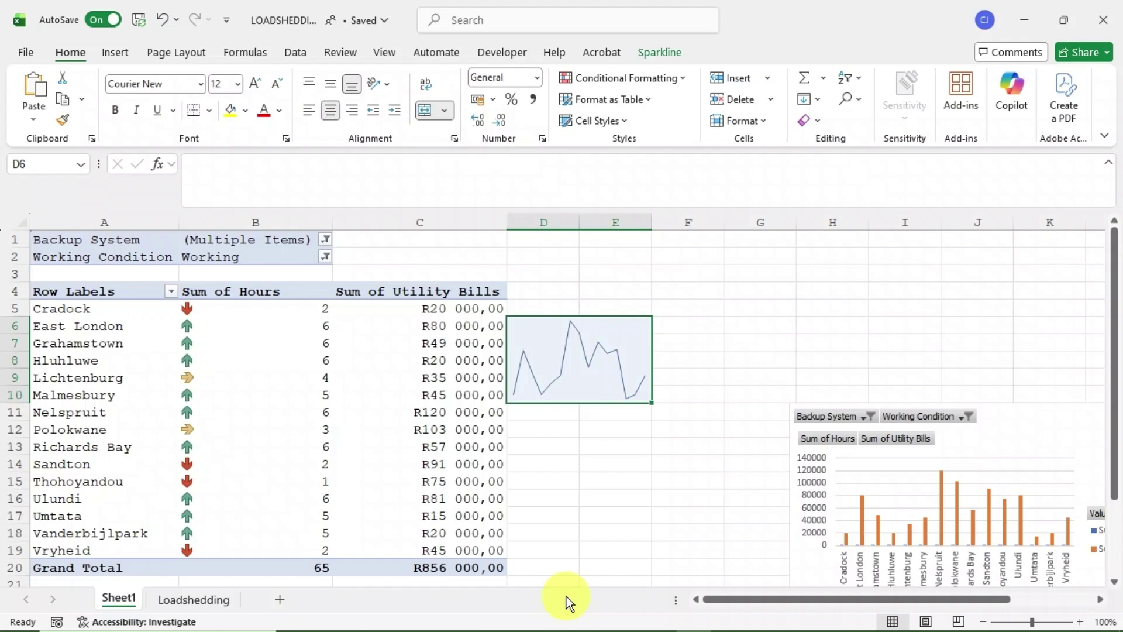
# Insert a column sparkline in cell D11 using the Sum of Utility Bills values in C5:C19 as its data range
pyautogui.press('super+Right')
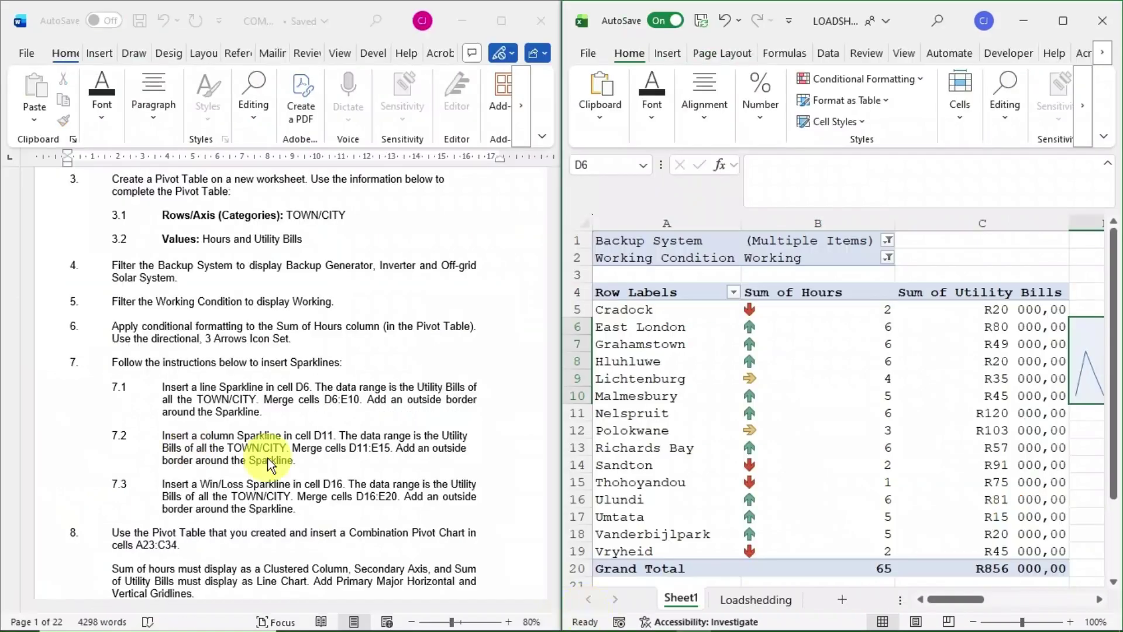
pyautogui.click(1083, 415)
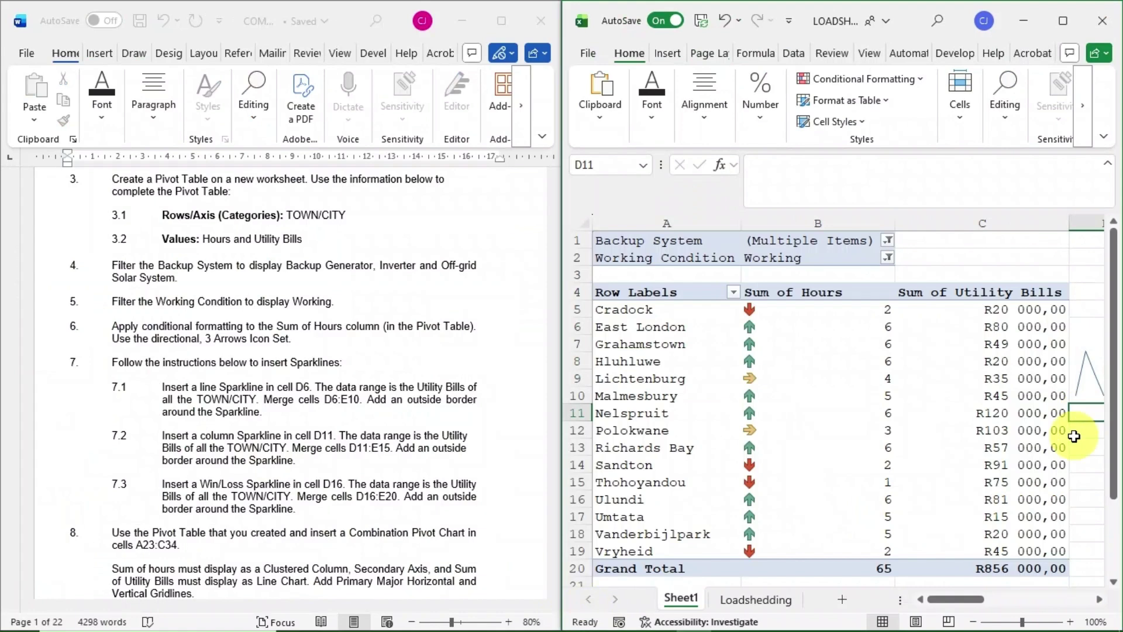
pyautogui.click(673, 52)
pyautogui.click(1082, 125)
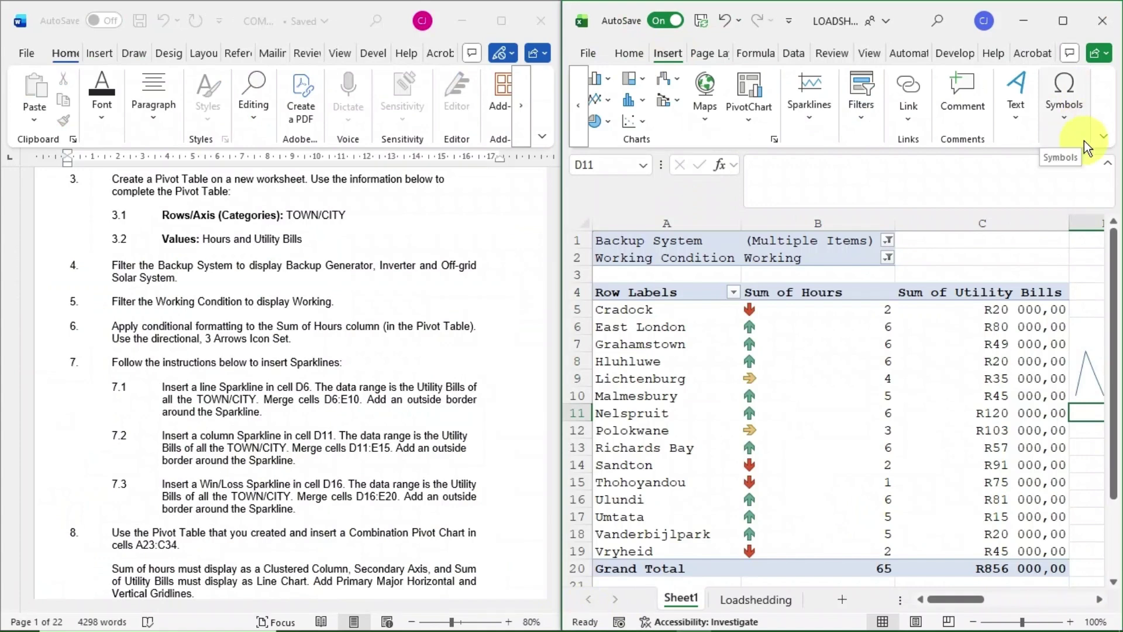
pyautogui.click(813, 130)
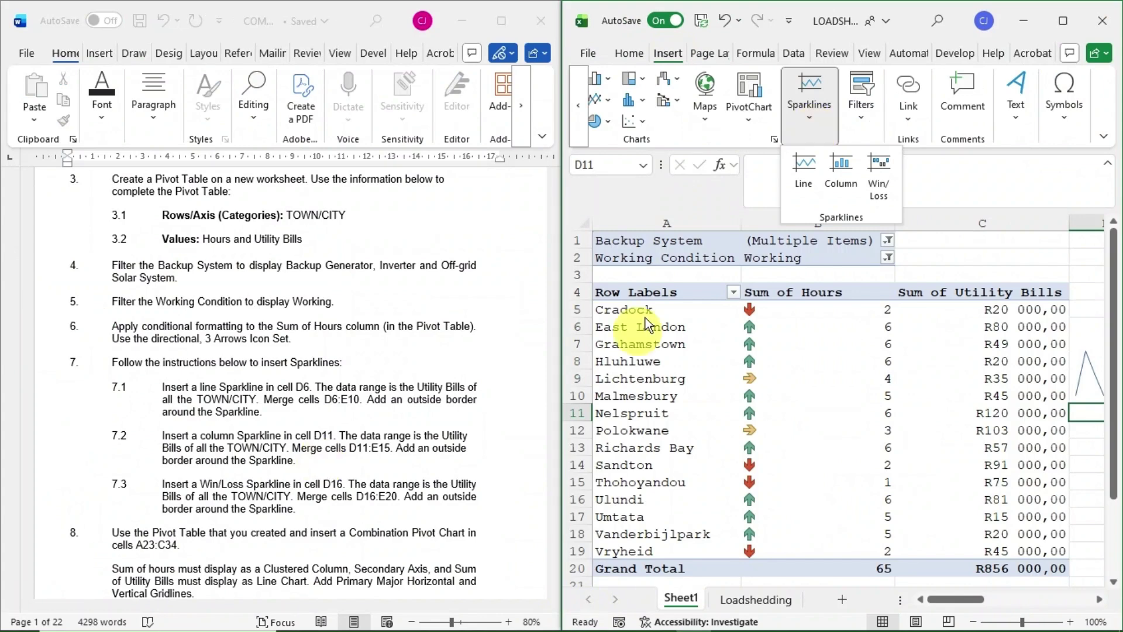
pyautogui.click(841, 167)
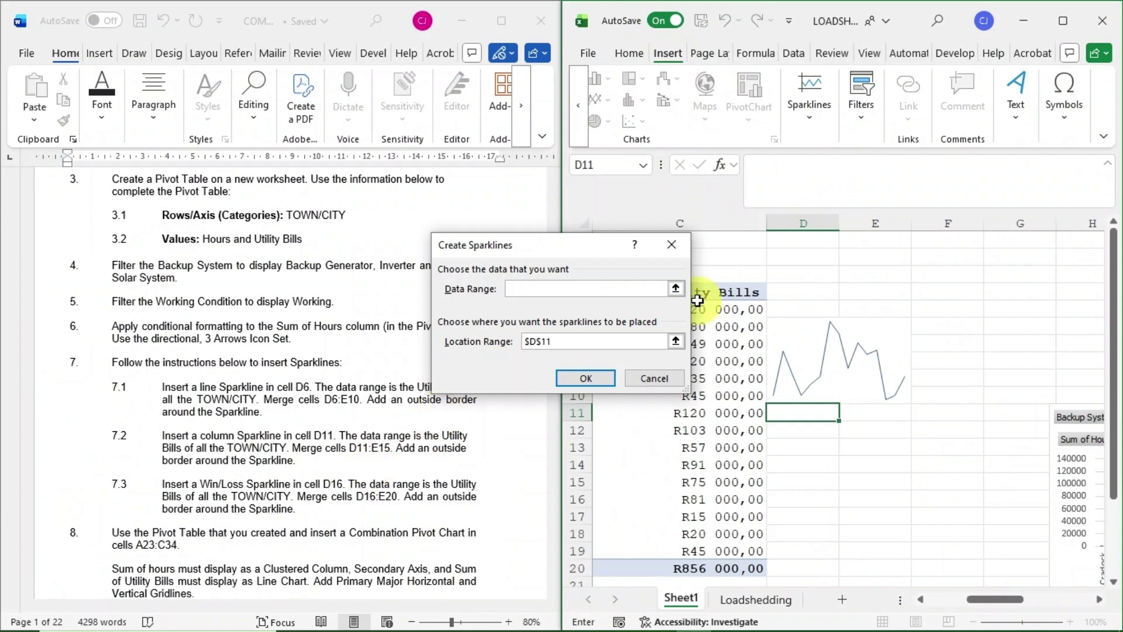
pyautogui.click(726, 310)
pyautogui.moveTo(725, 353); pyautogui.dragTo(728, 551)
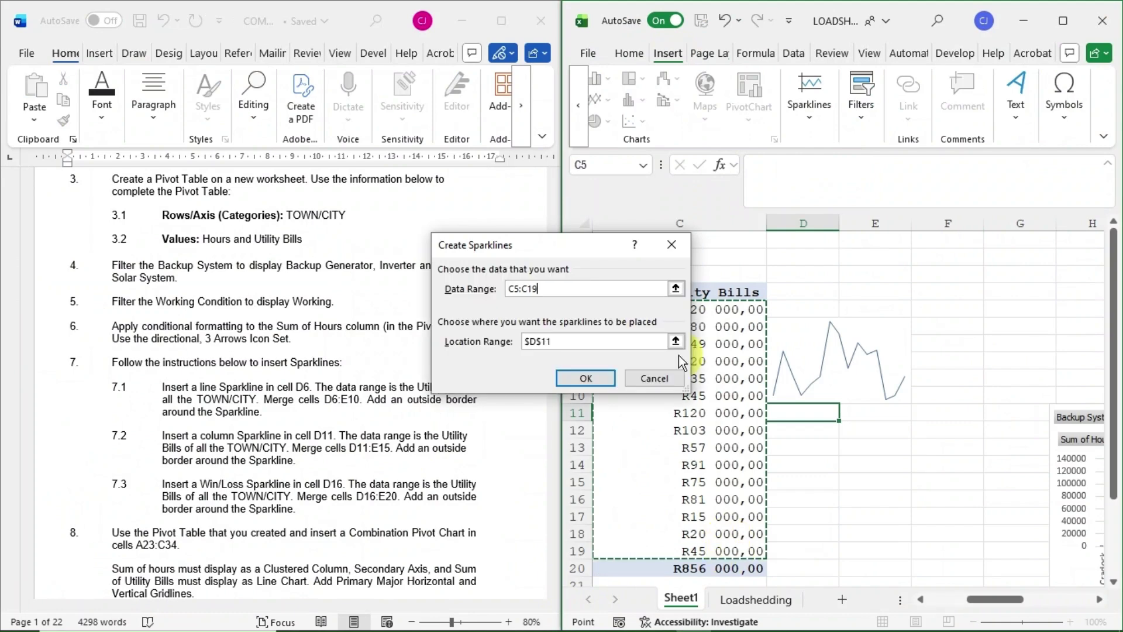
pyautogui.click(582, 377)
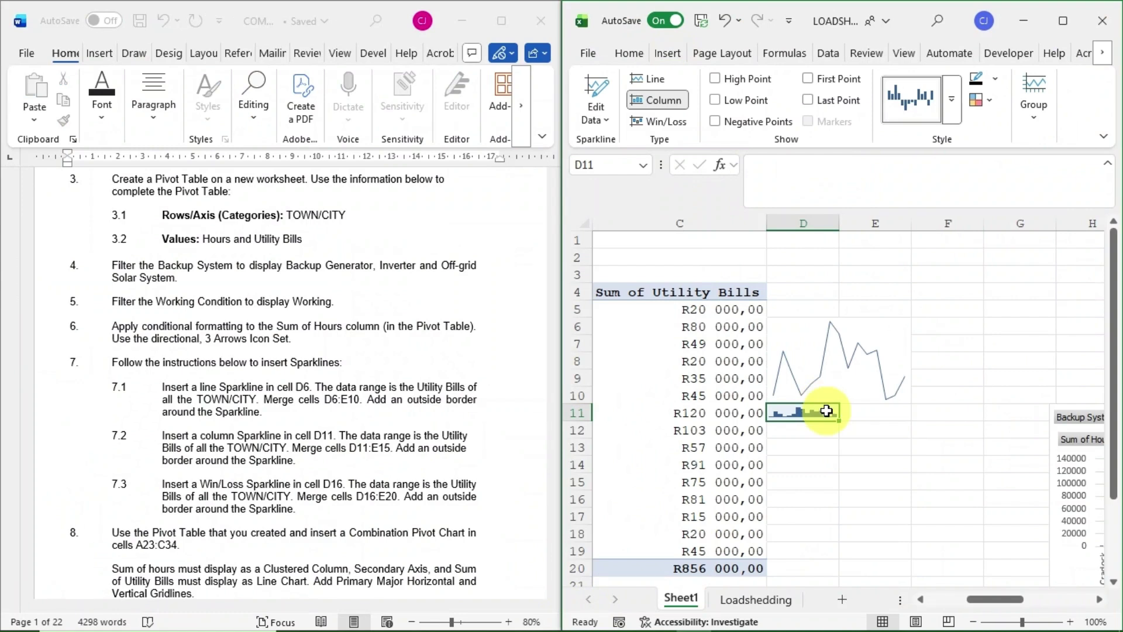
# Merge and center cells D11:E15 around the column sparkline
pyautogui.moveTo(826, 411); pyautogui.dragTo(892, 454)
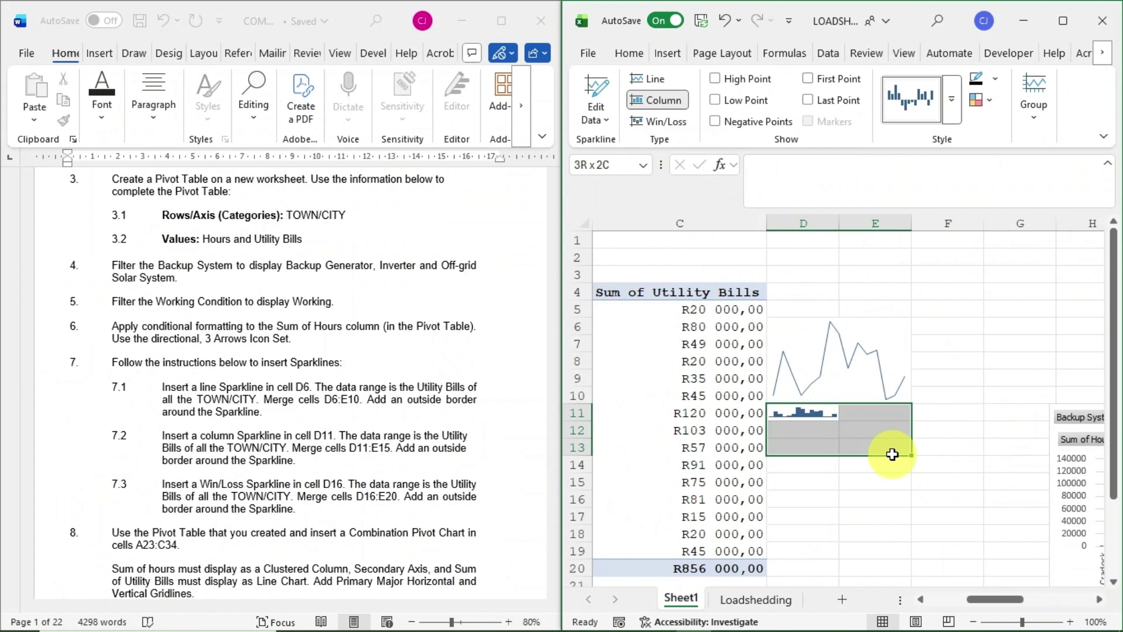
pyautogui.moveTo(890, 466); pyautogui.dragTo(882, 478)
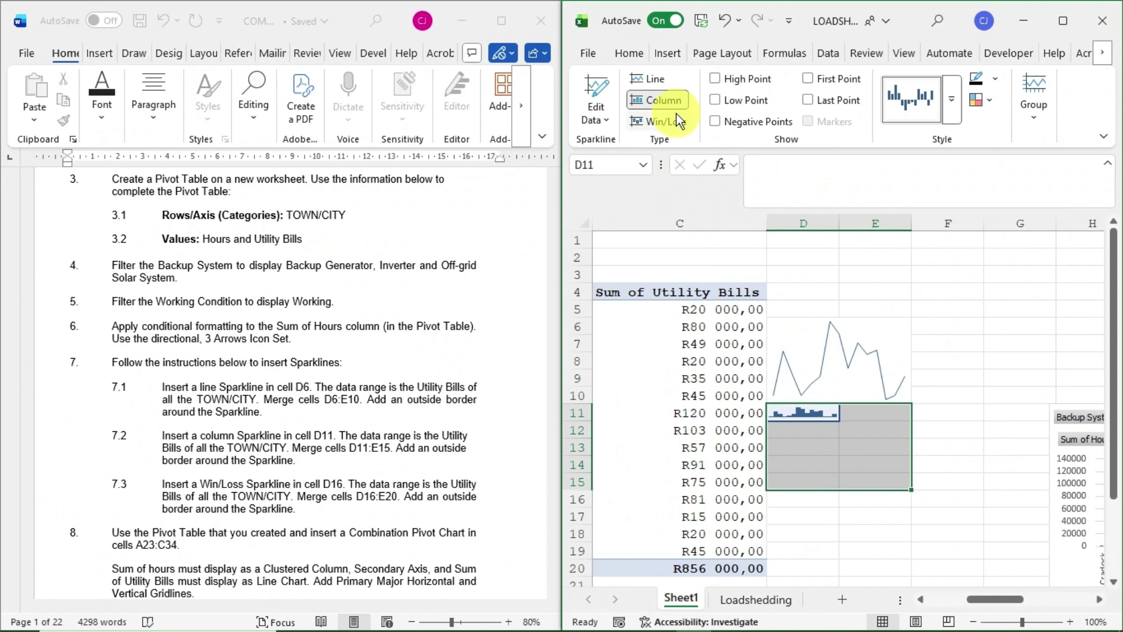
pyautogui.click(630, 55)
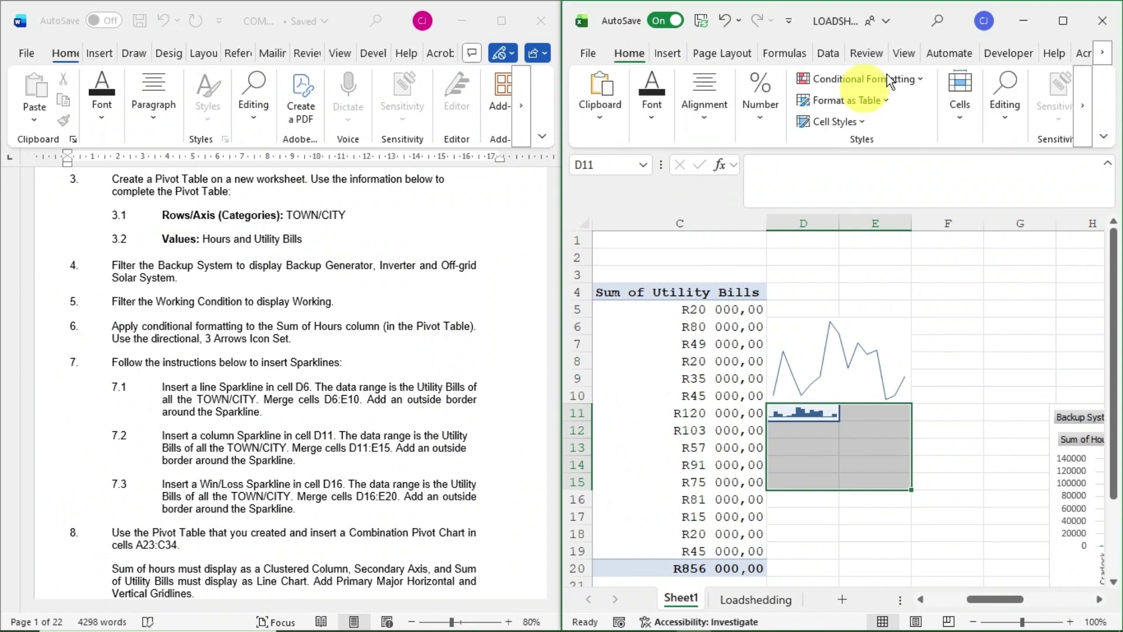
pyautogui.click(1062, 21)
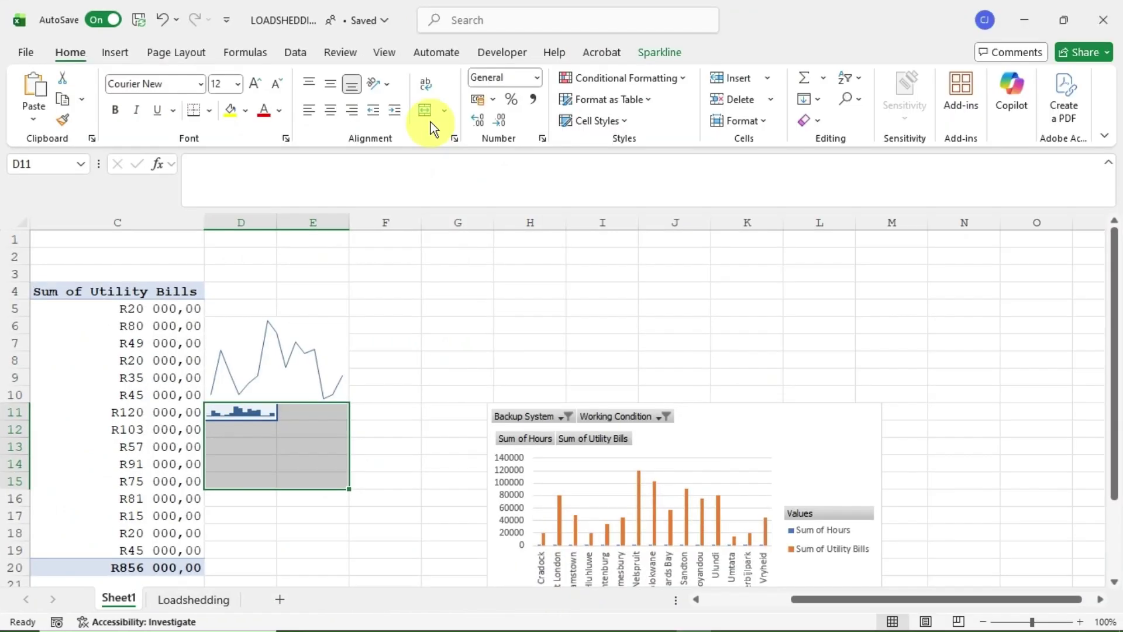
pyautogui.click(427, 111)
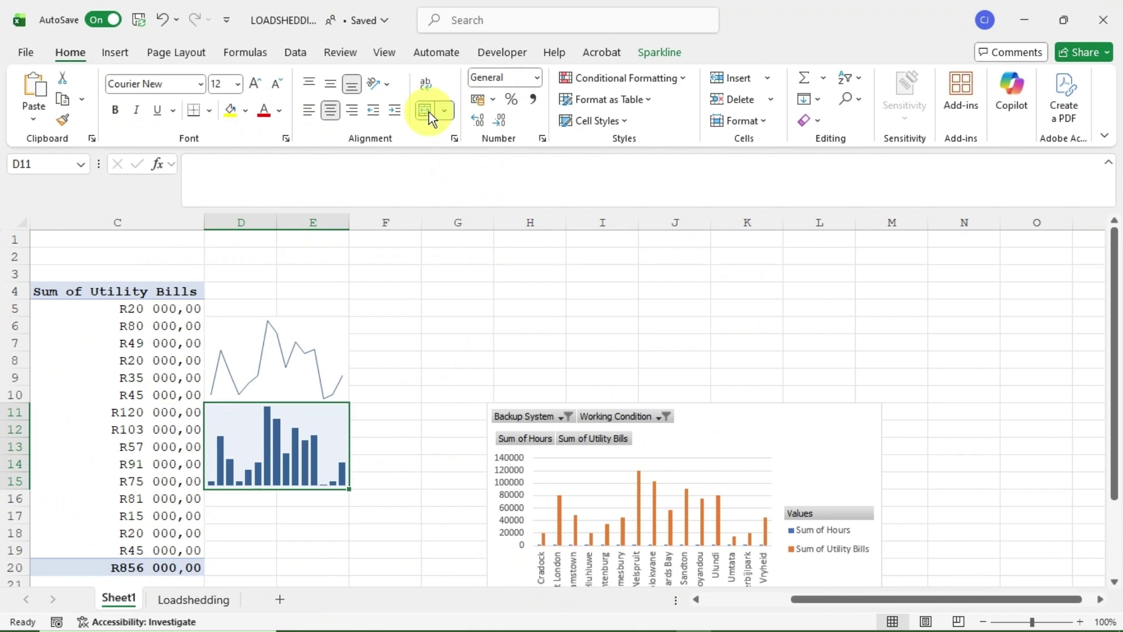
# Insert a Win/Loss sparkline in cell D16 using the Sum of Utility Bills values in C5:C19 as its data range
pyautogui.press('super+Right')
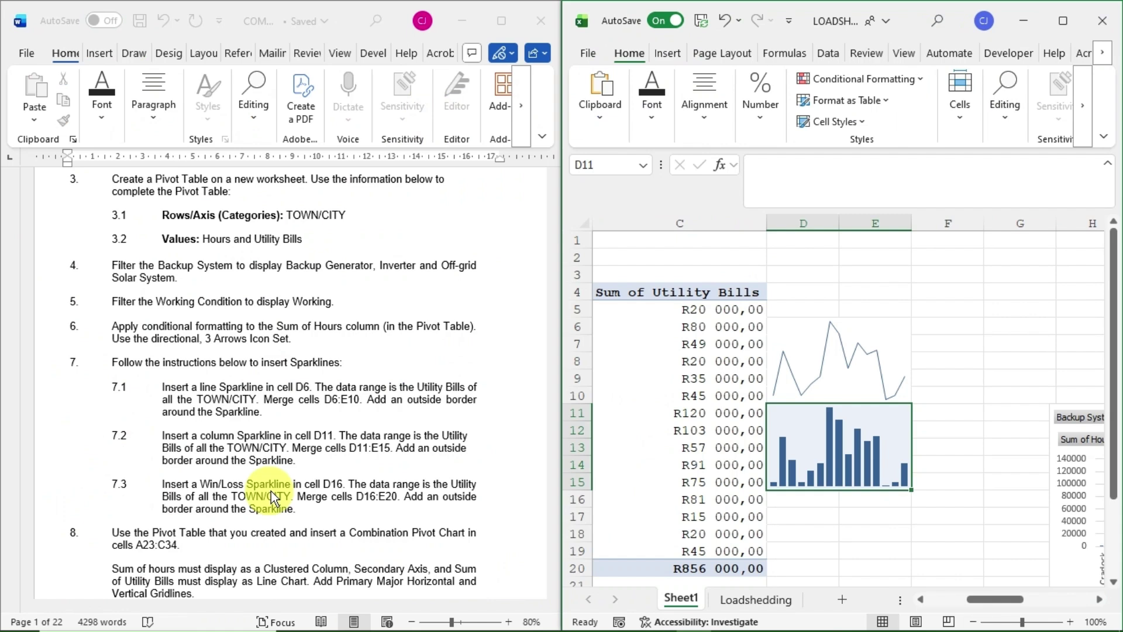
pyautogui.click(791, 500)
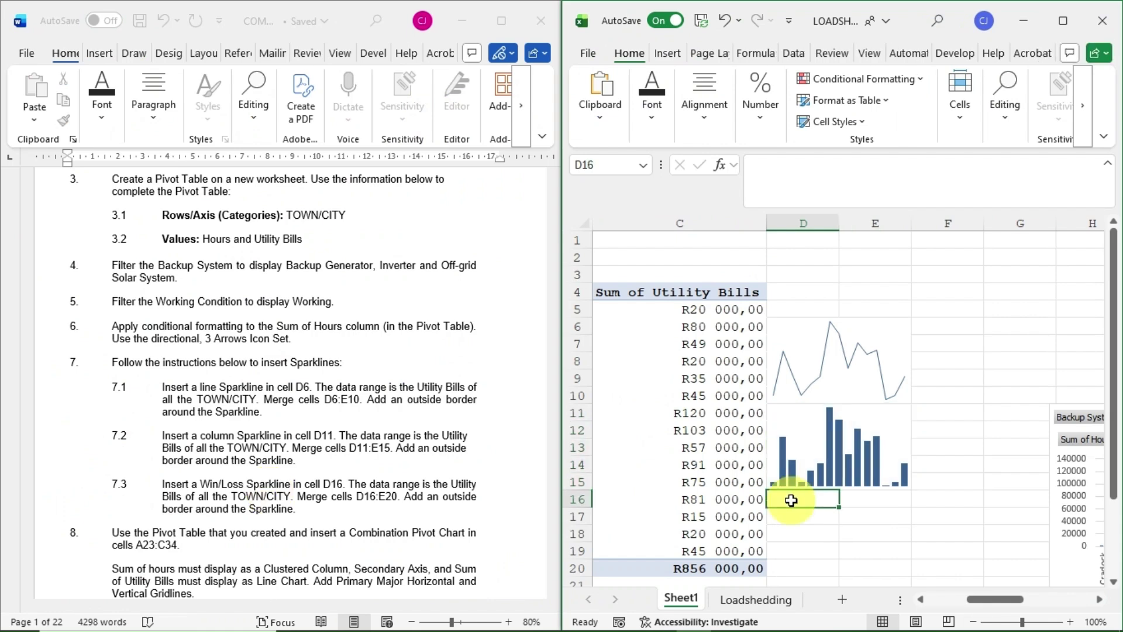
pyautogui.click(672, 53)
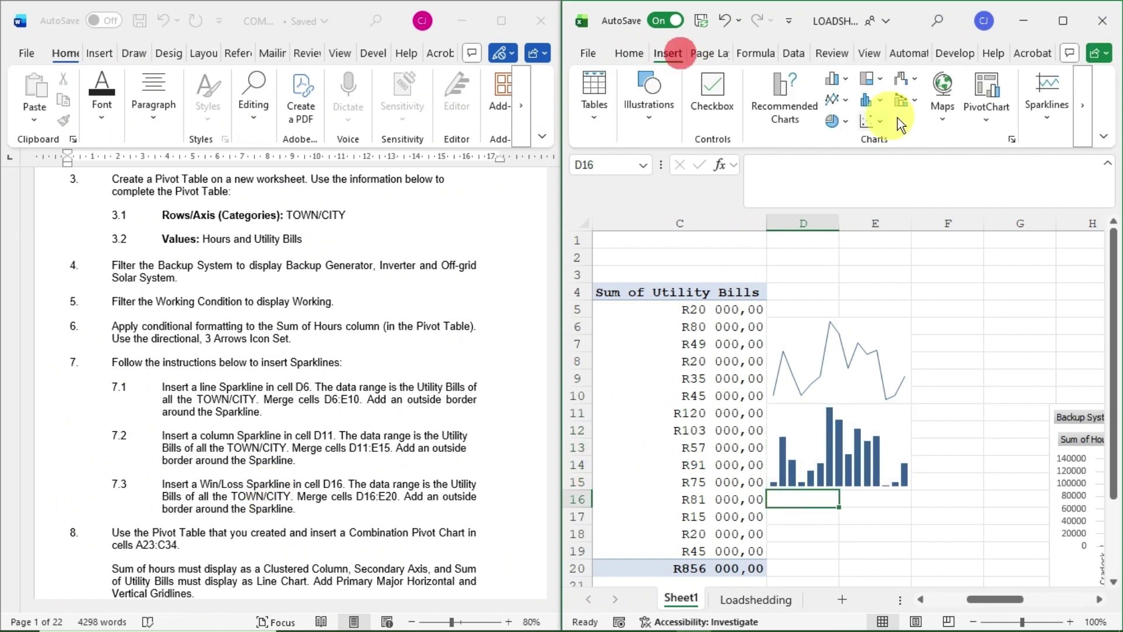
pyautogui.click(1044, 126)
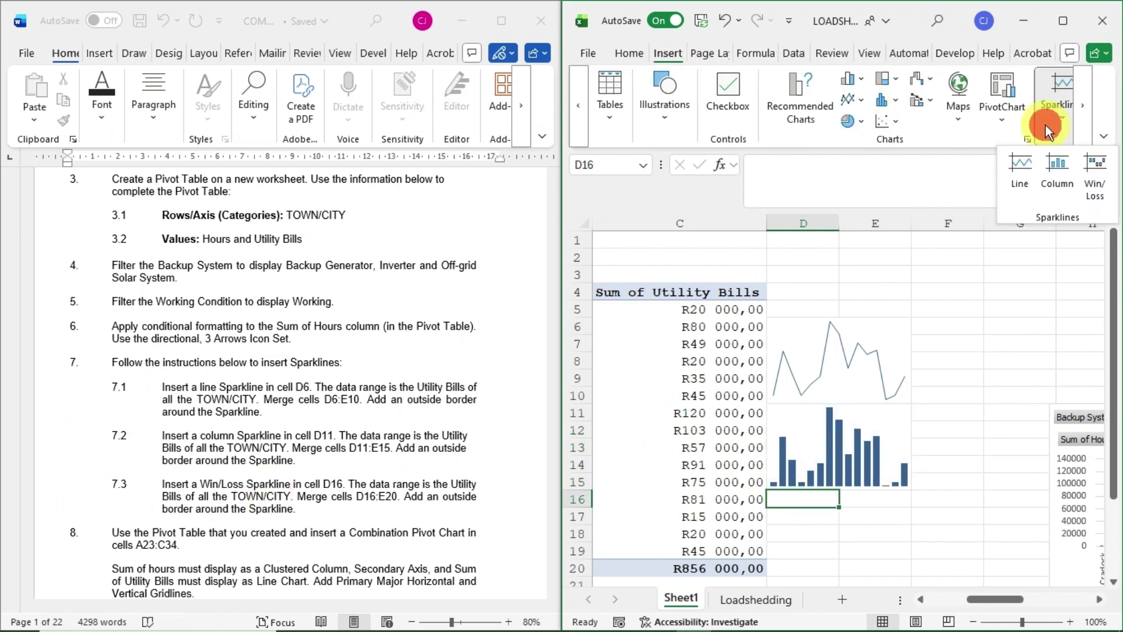
pyautogui.click(1095, 175)
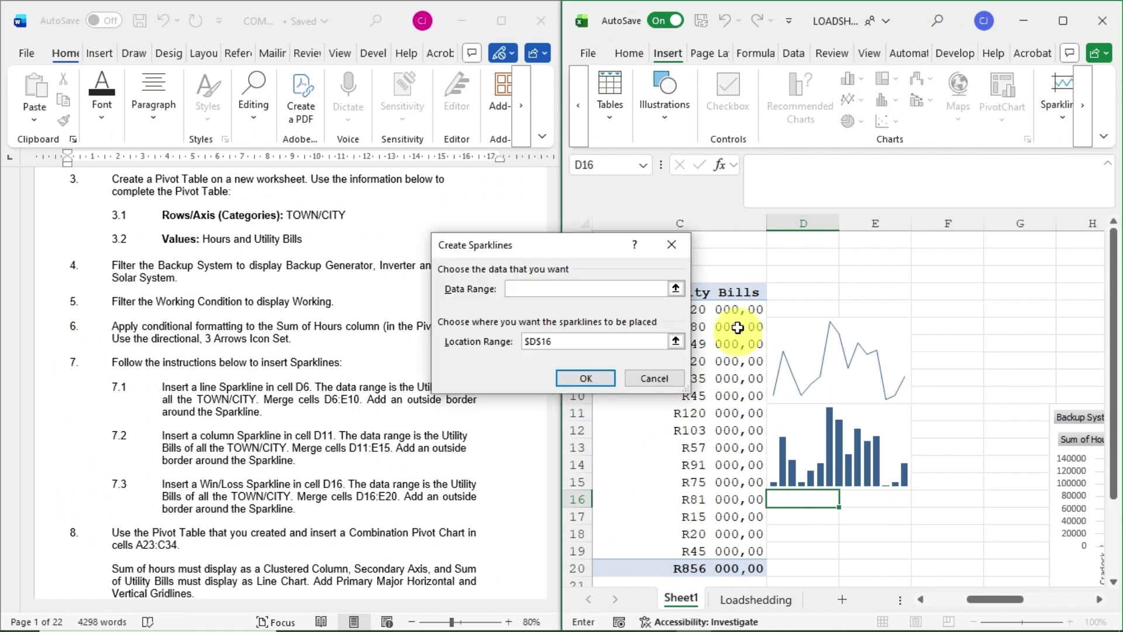
pyautogui.moveTo(739, 309); pyautogui.dragTo(749, 556)
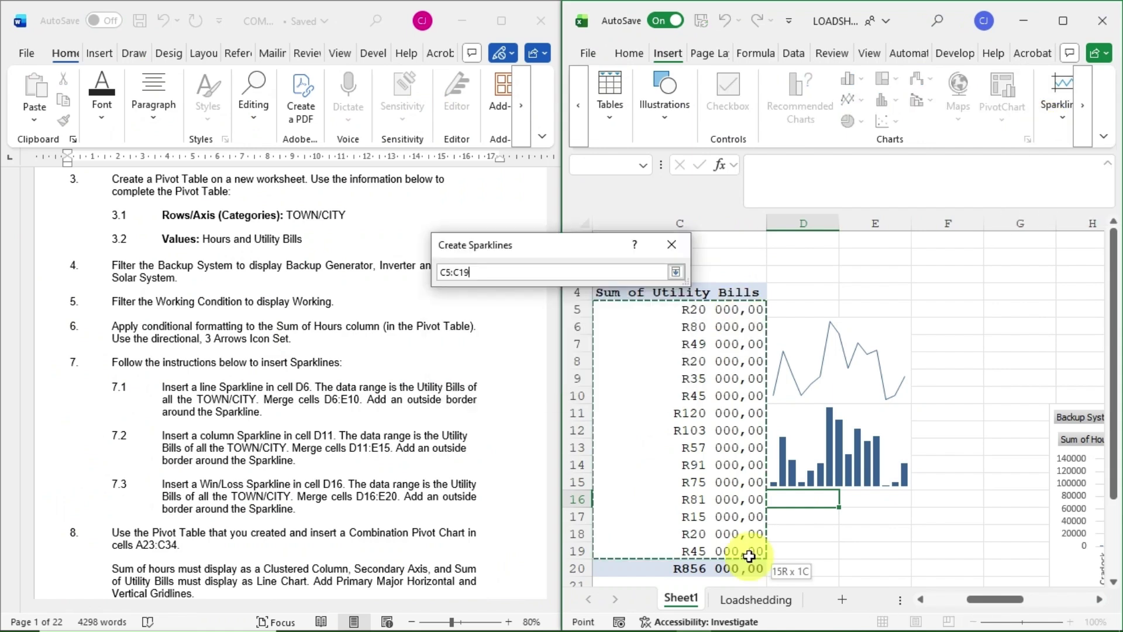
pyautogui.click(599, 376)
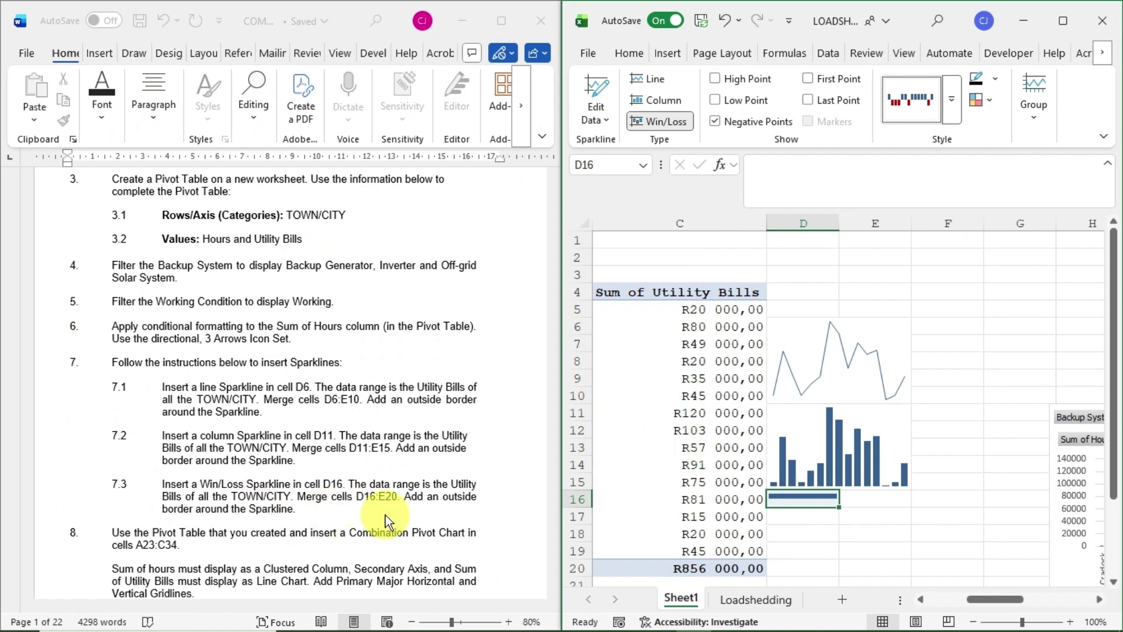
# Merge and center cells D16:E20 around the Win/Loss sparkline
pyautogui.click(803, 502)
pyautogui.moveTo(802, 501); pyautogui.dragTo(898, 565)
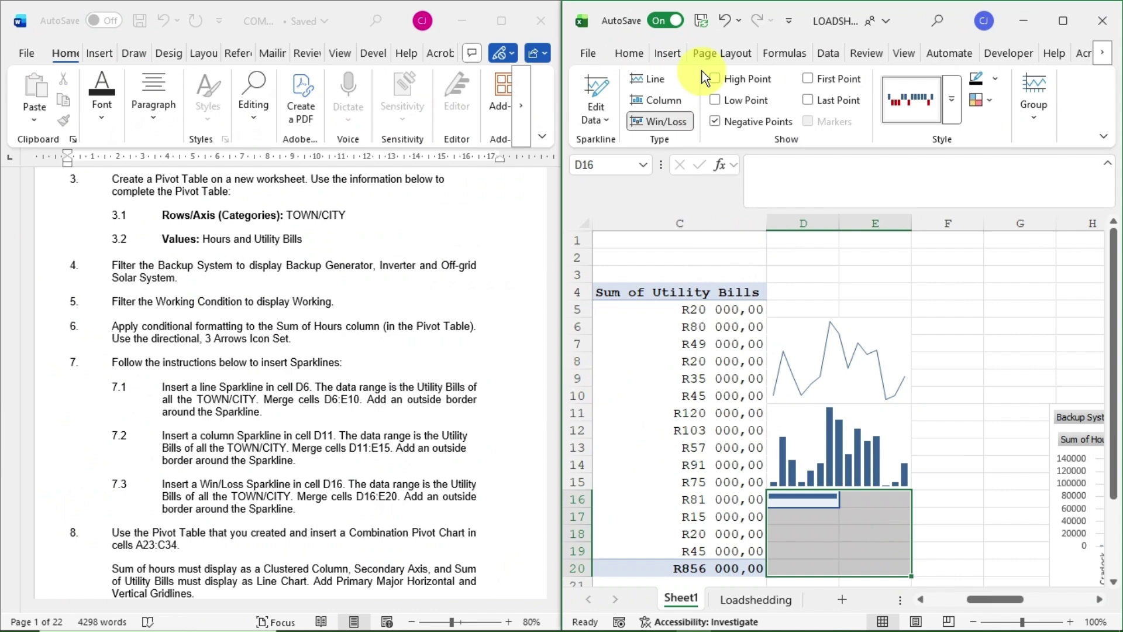
pyautogui.click(627, 56)
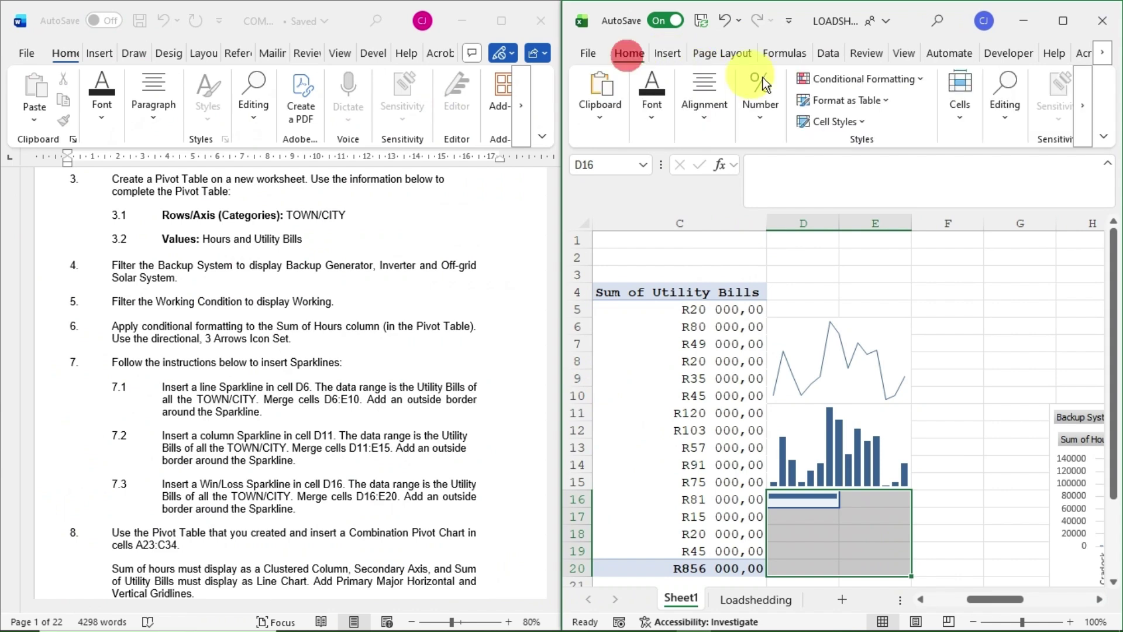
pyautogui.click(1063, 20)
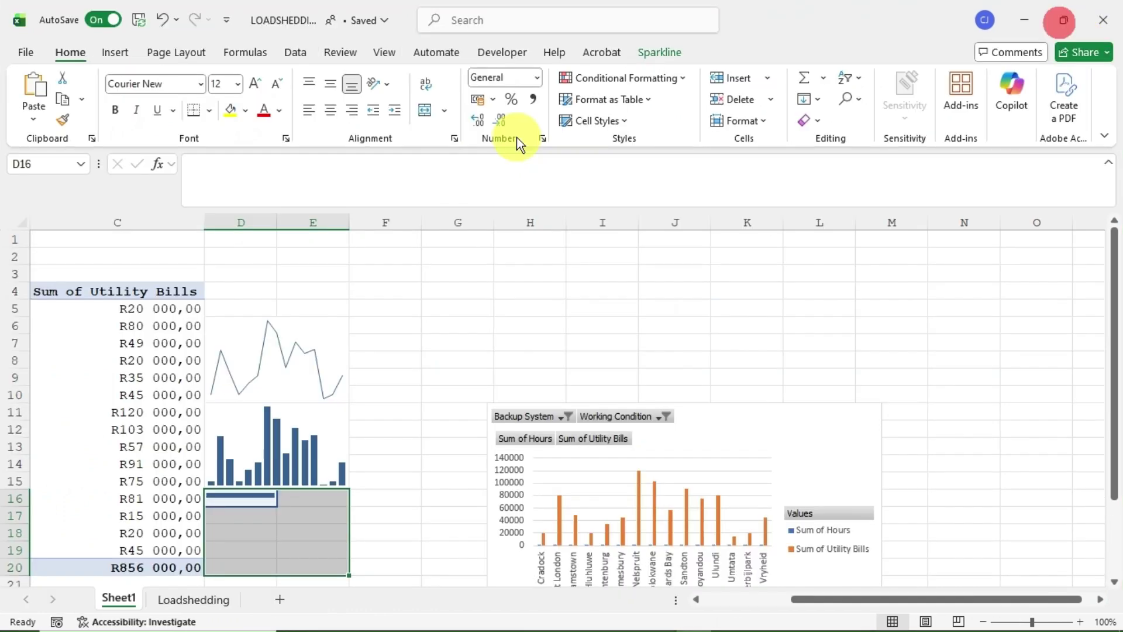
pyautogui.click(430, 108)
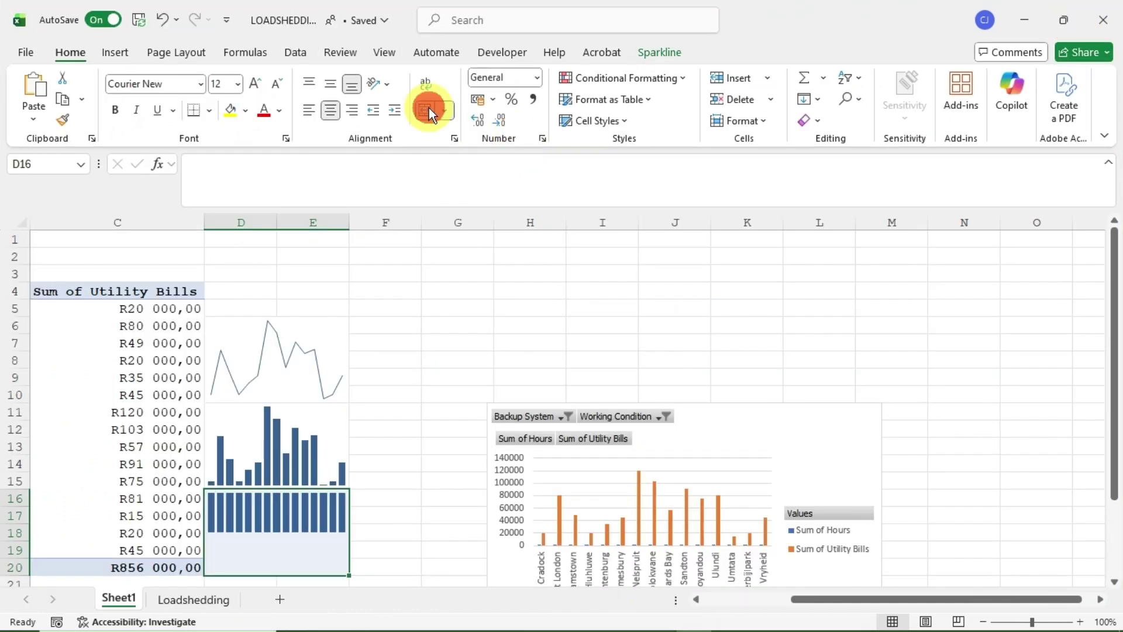
# Check the combination chart instructions and move the pivot chart up so its upper corner starts at about column G, row 4
pyautogui.press('super+Right')
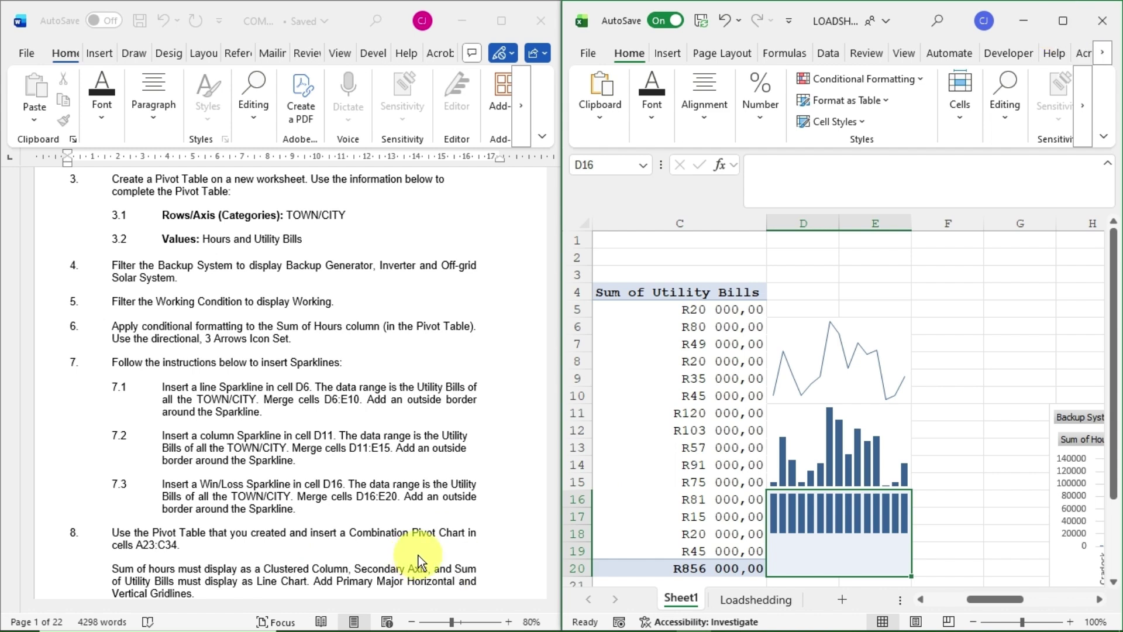
pyautogui.click(1063, 21)
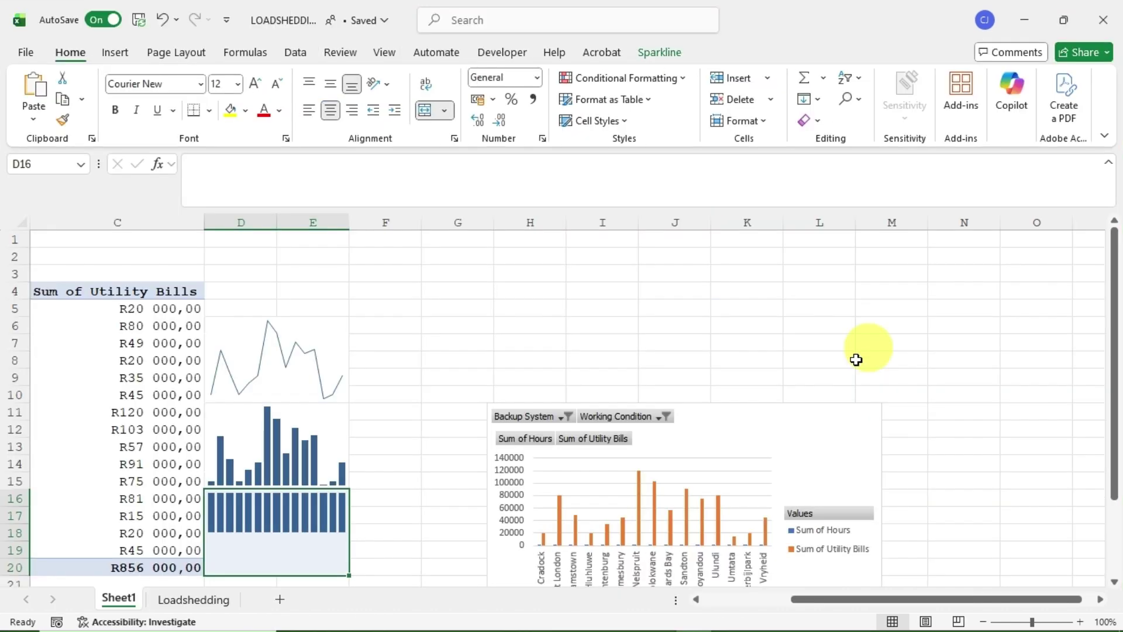
pyautogui.moveTo(820, 436); pyautogui.dragTo(788, 312)
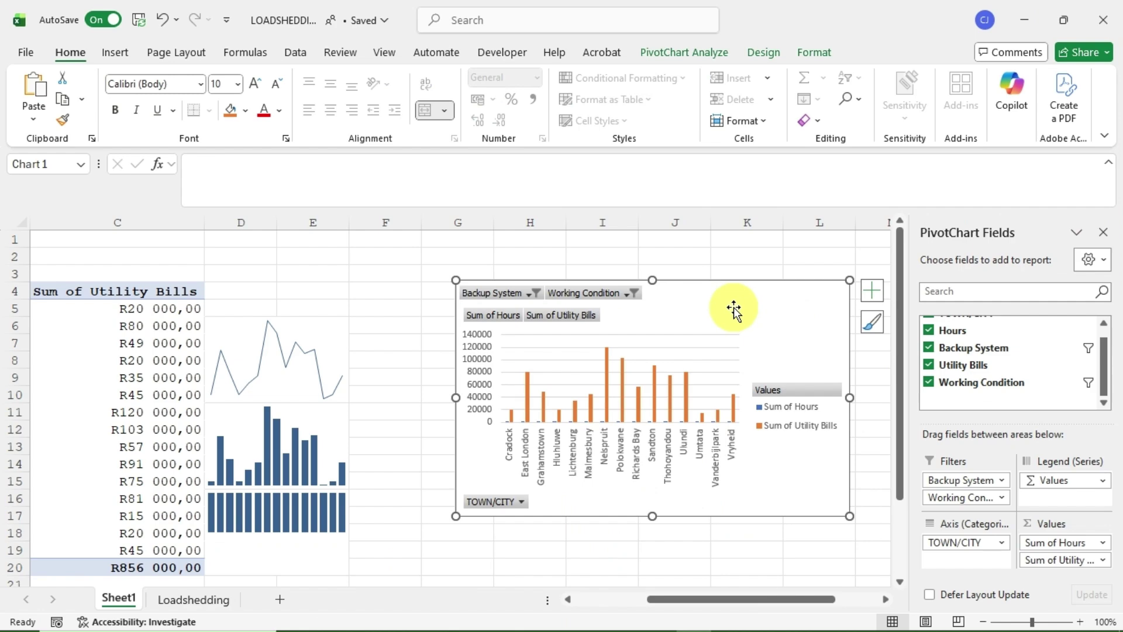
# Change the pivot chart to the Clustered Column - Line on Secondary Axis combo, with Sum of Hours as columns and Sum of Utility Bills as the secondary-axis line
pyautogui.rightClick(770, 322)
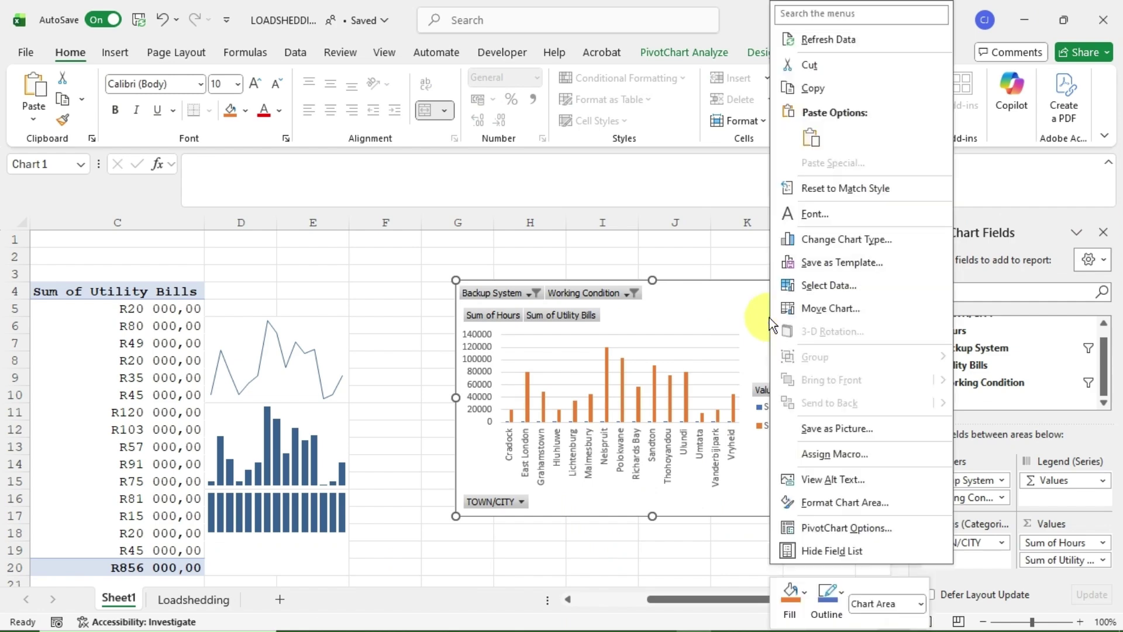
pyautogui.click(811, 245)
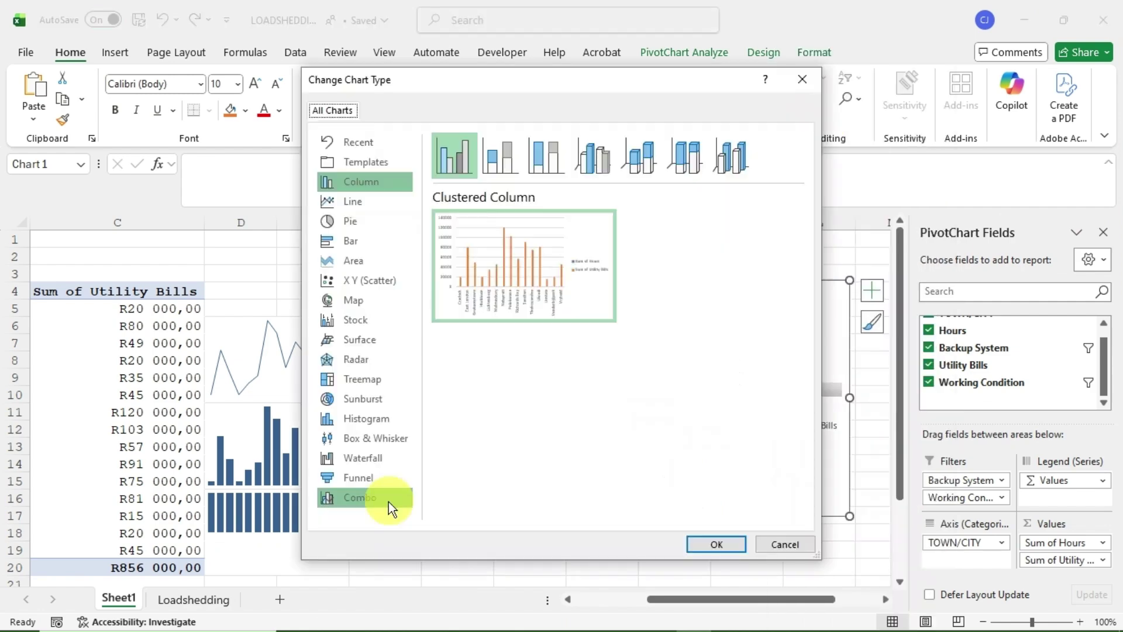
pyautogui.click(388, 501)
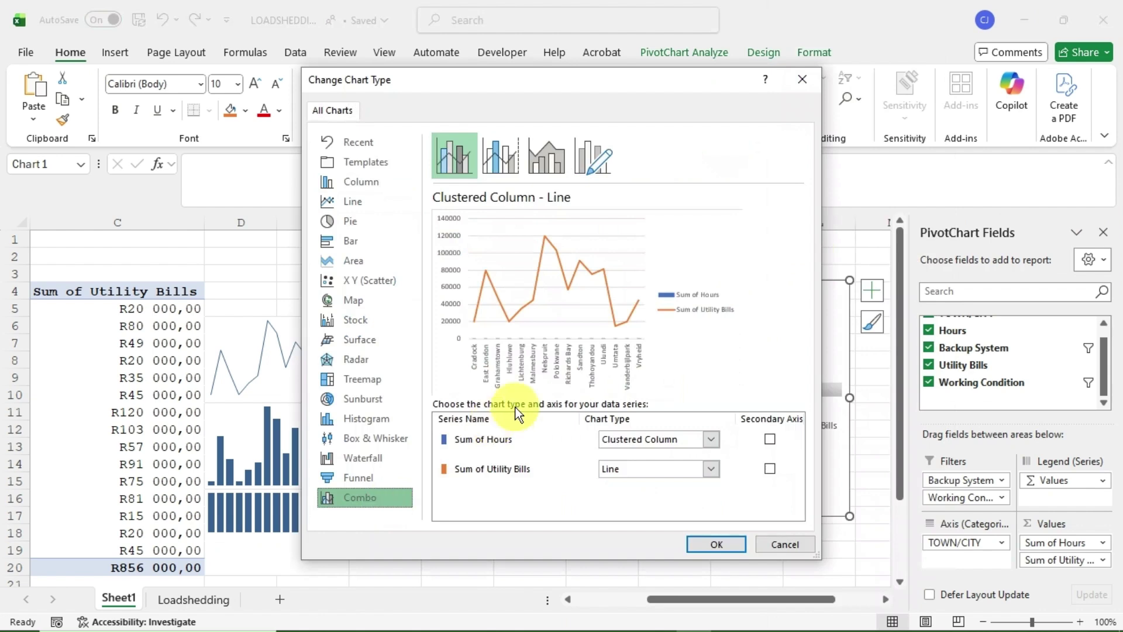
pyautogui.click(504, 164)
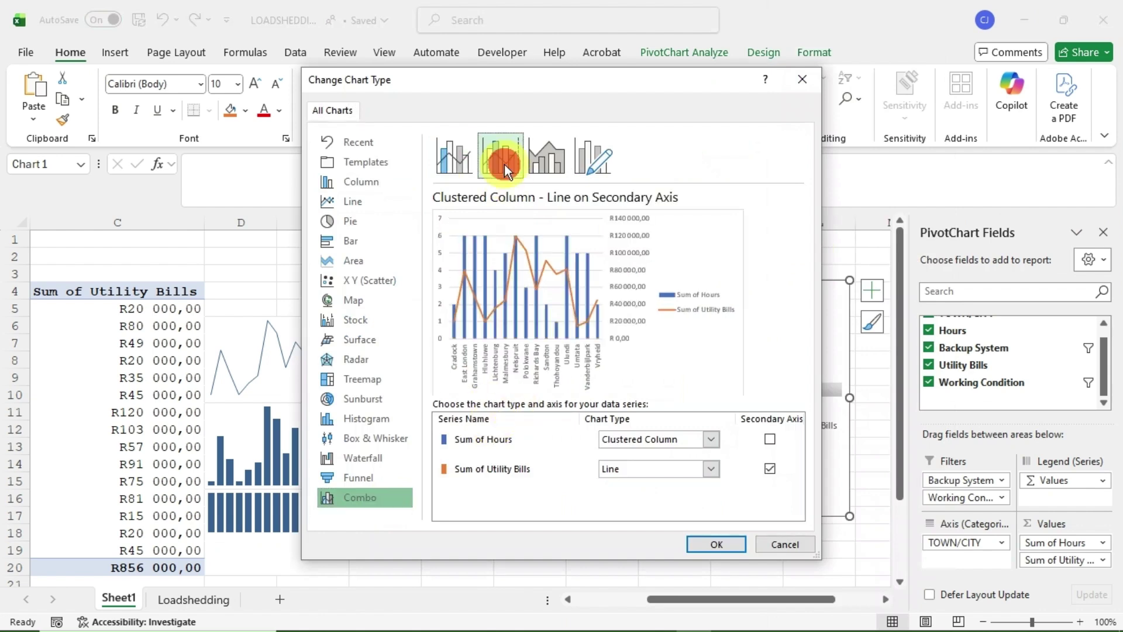
pyautogui.click(474, 167)
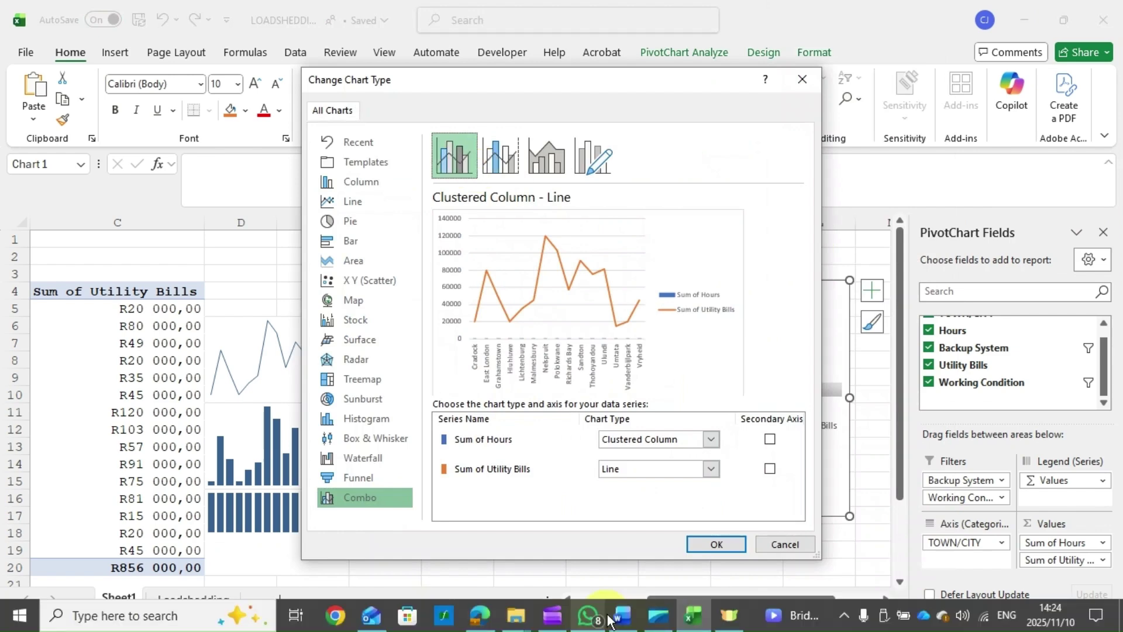
pyautogui.click(623, 618)
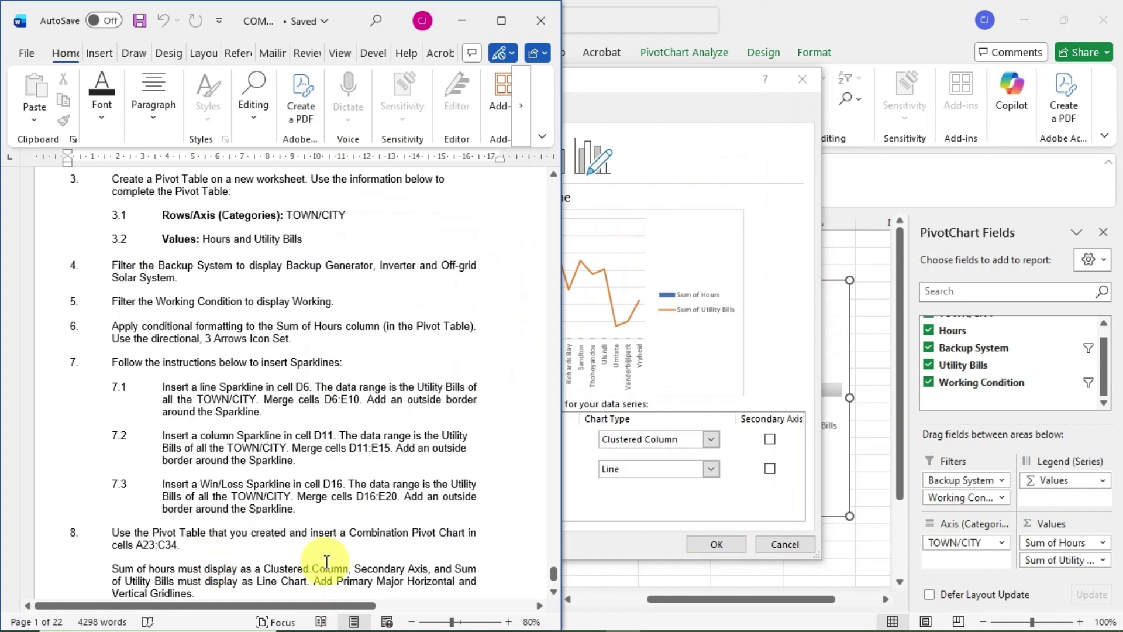
pyautogui.click(465, 24)
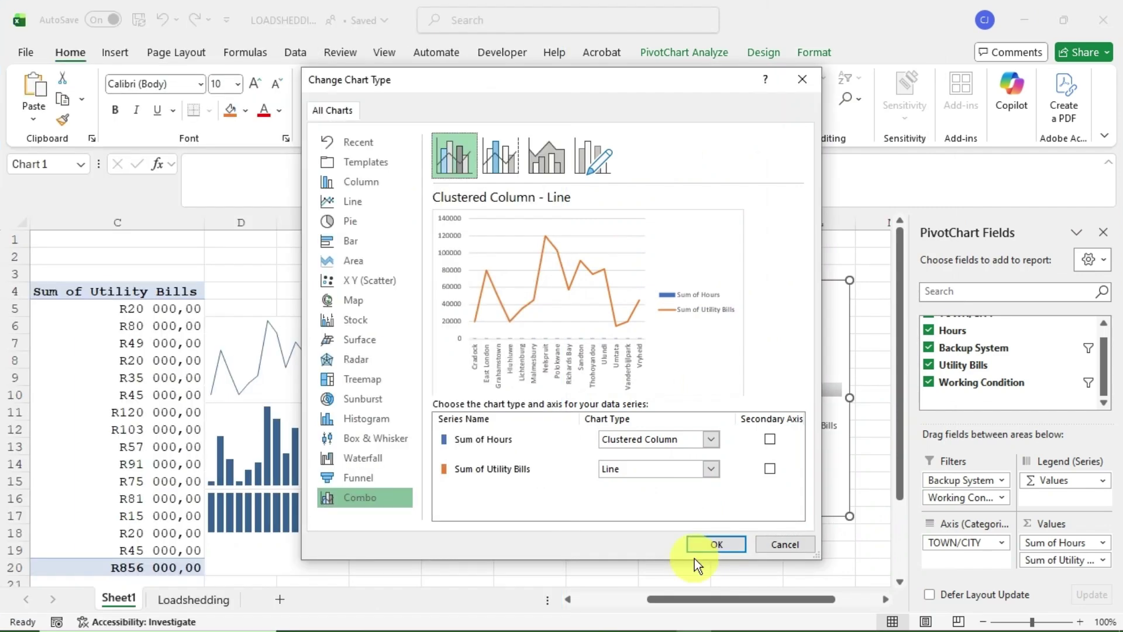
pyautogui.click(502, 158)
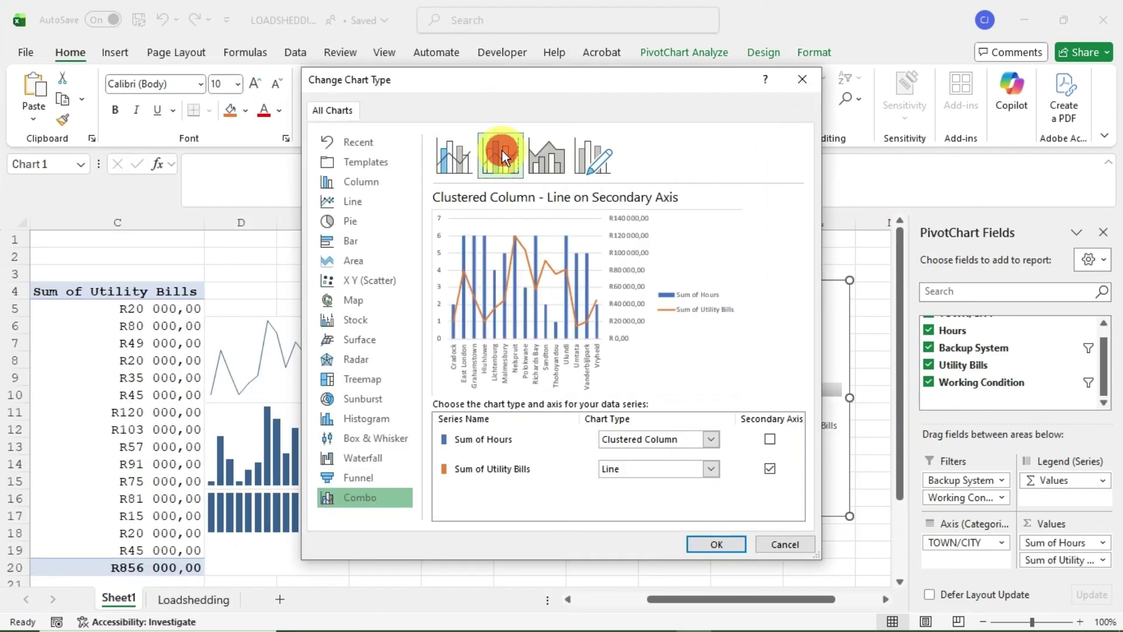
pyautogui.click(710, 543)
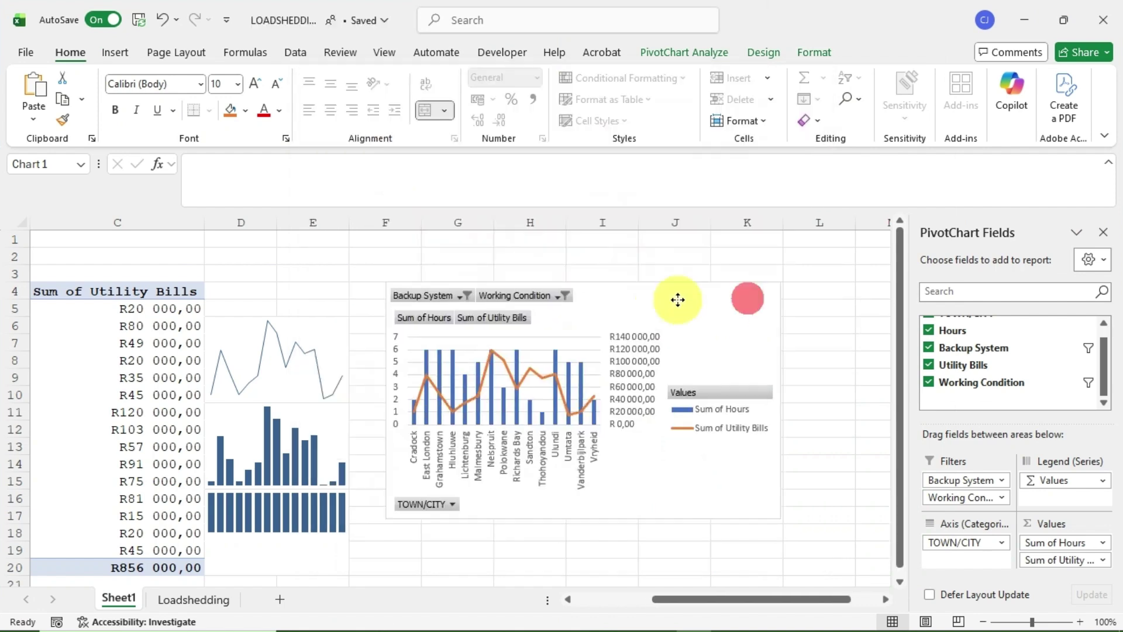
# Check the required chart range in the exam document, and move and resize the pivot chart to cover cells A23:C34 below the pivot table
pyautogui.moveTo(677, 299); pyautogui.dragTo(650, 283)
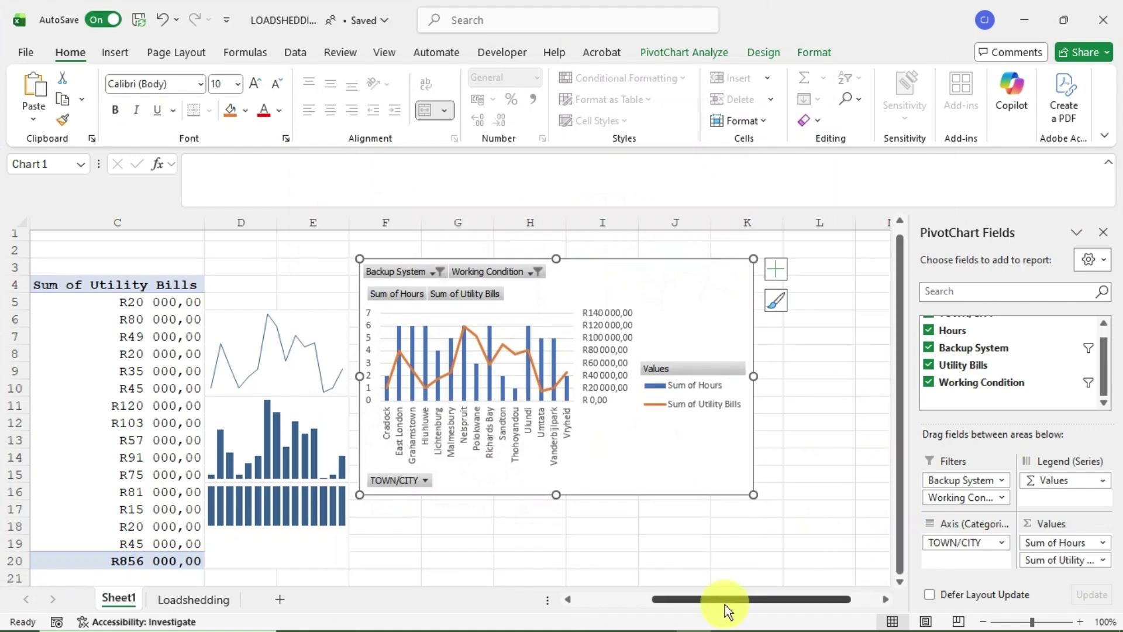
pyautogui.click(596, 600)
pyautogui.moveTo(672, 624)
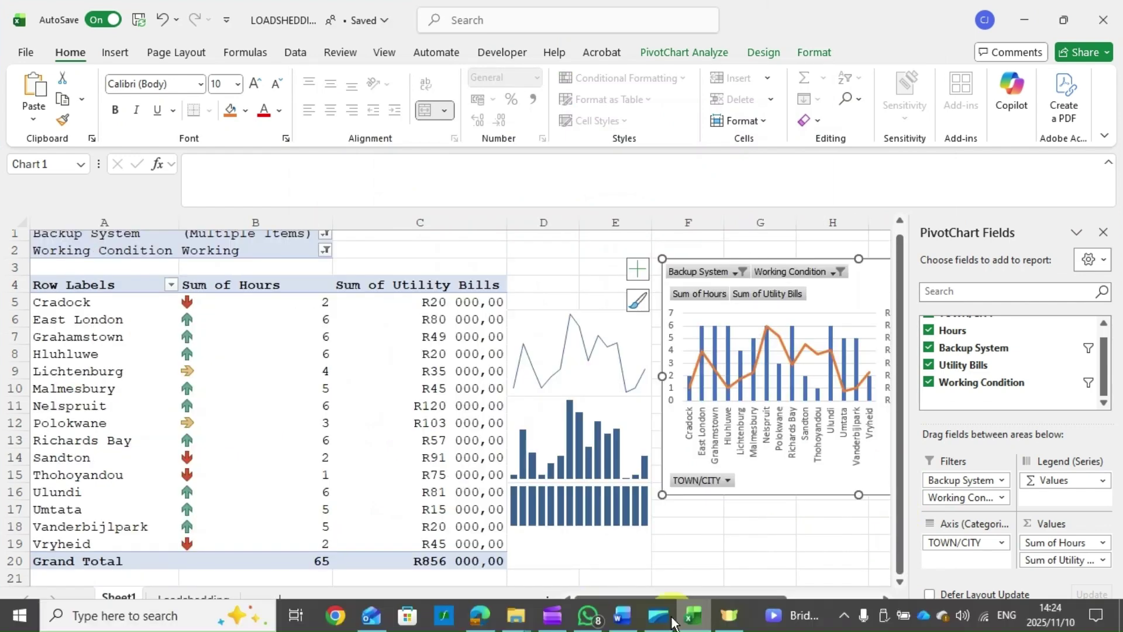
pyautogui.click(618, 618)
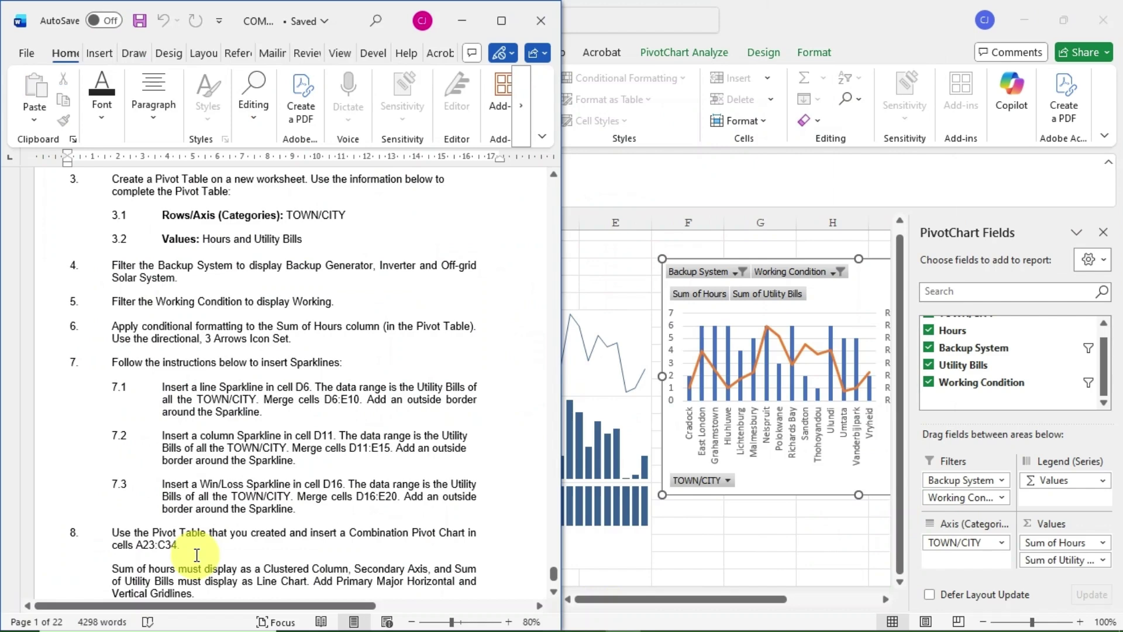
pyautogui.click(616, 256)
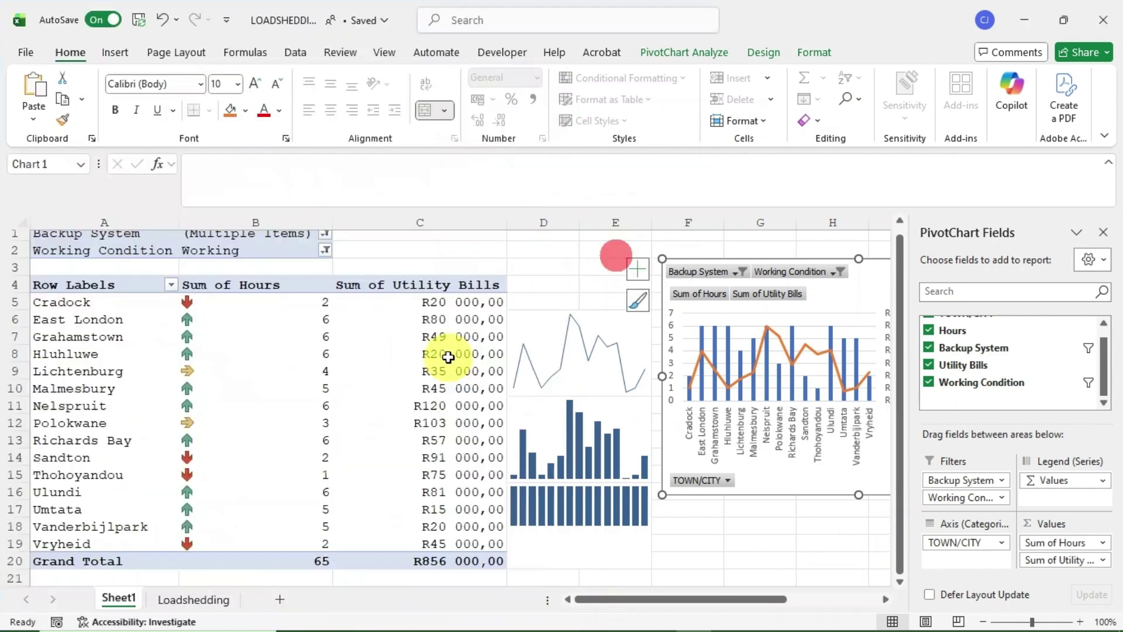
pyautogui.scroll(-4, 448, 358)
pyautogui.click(800, 269)
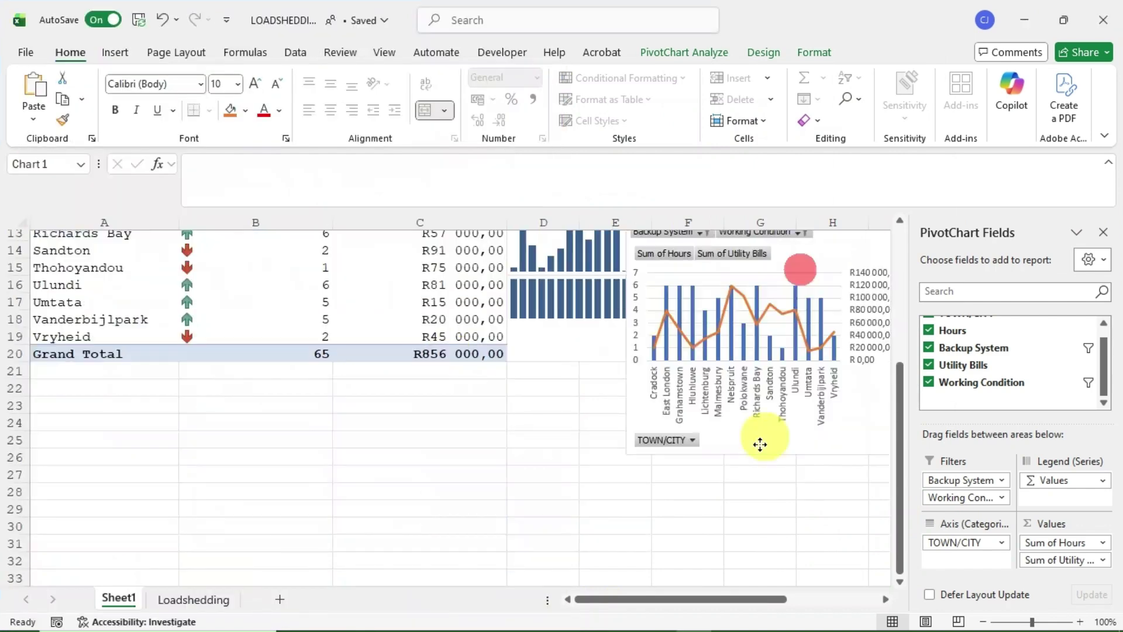
pyautogui.moveTo(760, 444); pyautogui.dragTo(208, 546)
pyautogui.scroll(-2, 172, 475)
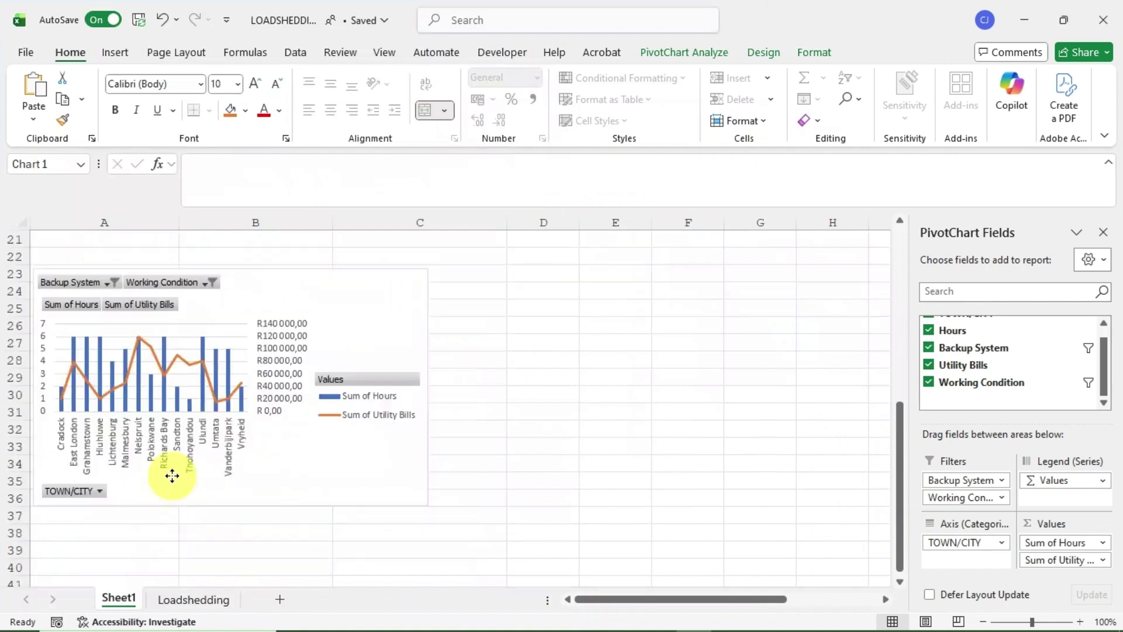
pyautogui.moveTo(172, 476)
pyautogui.mouseDown()
pyautogui.moveTo(172, 464)
pyautogui.moveTo(166, 485)
pyautogui.mouseUp()
pyautogui.moveTo(424, 501); pyautogui.dragTo(507, 475)
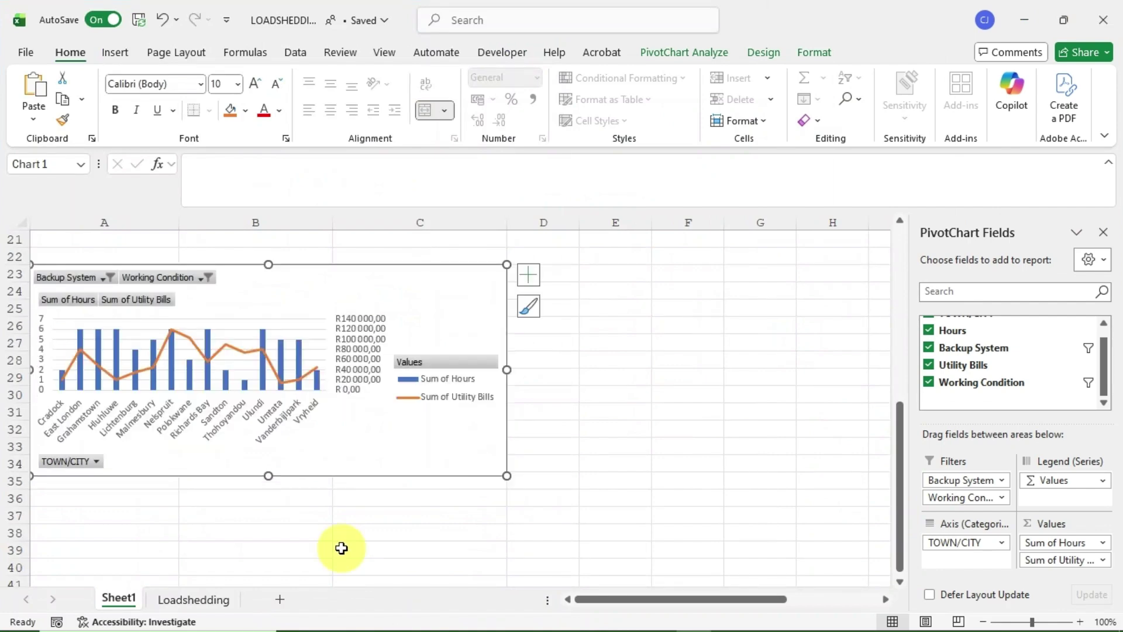
# Review the gridline instruction in the exam document and apply chart Style 5 to give the pivot chart horizontal and vertical gridlines
pyautogui.press('super+Right')
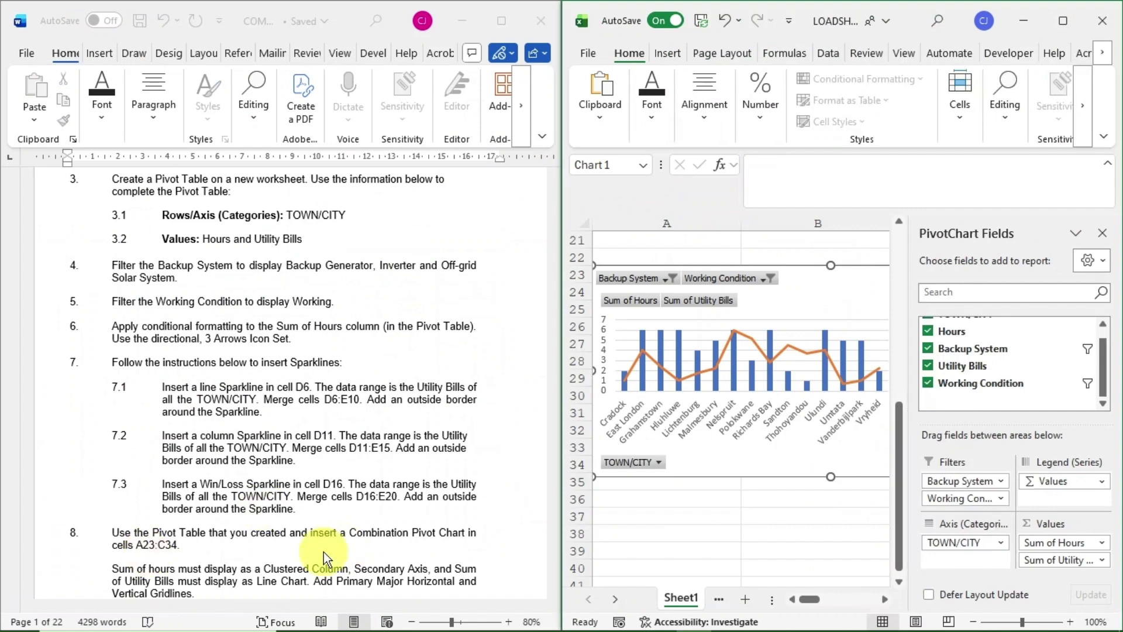
pyautogui.scroll(-1, 257, 562)
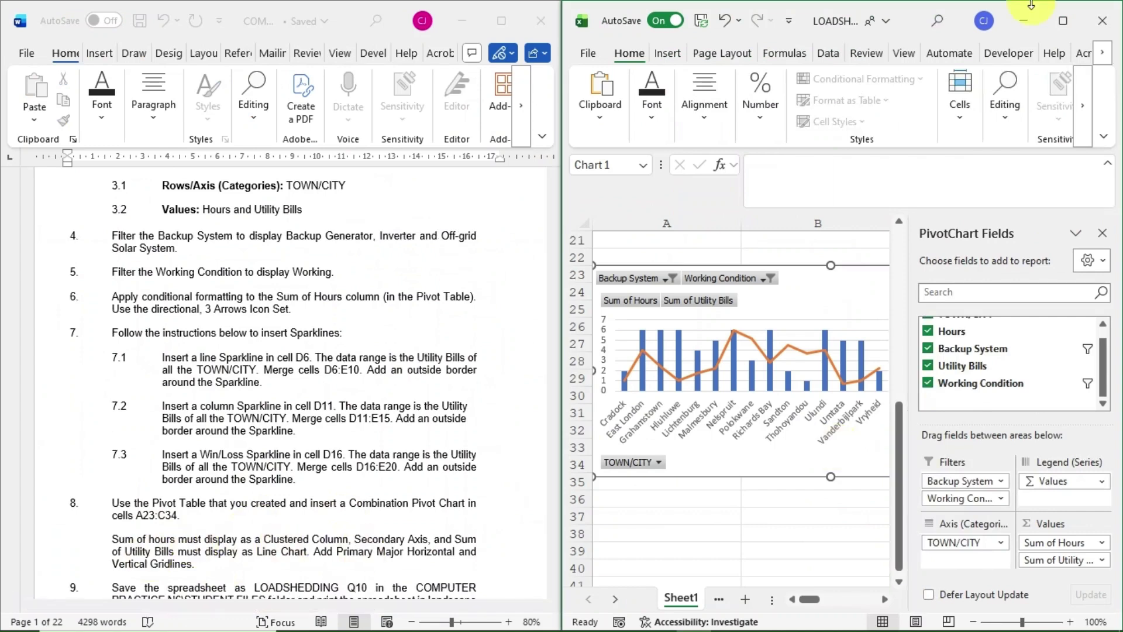
pyautogui.click(1062, 22)
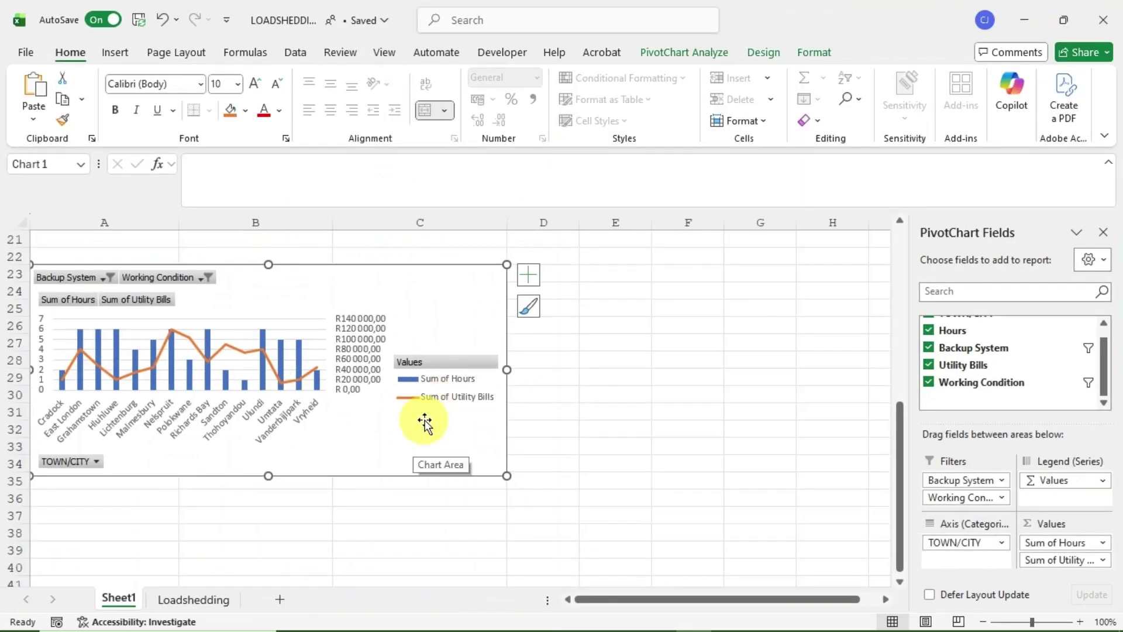
pyautogui.press('super+Right')
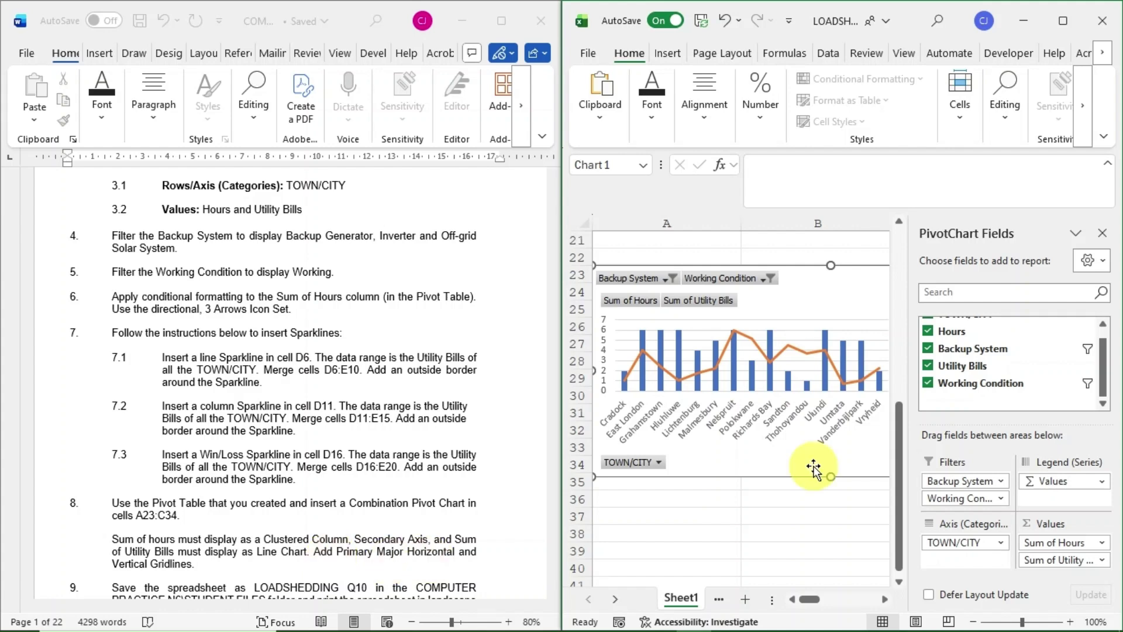
pyautogui.click(853, 454)
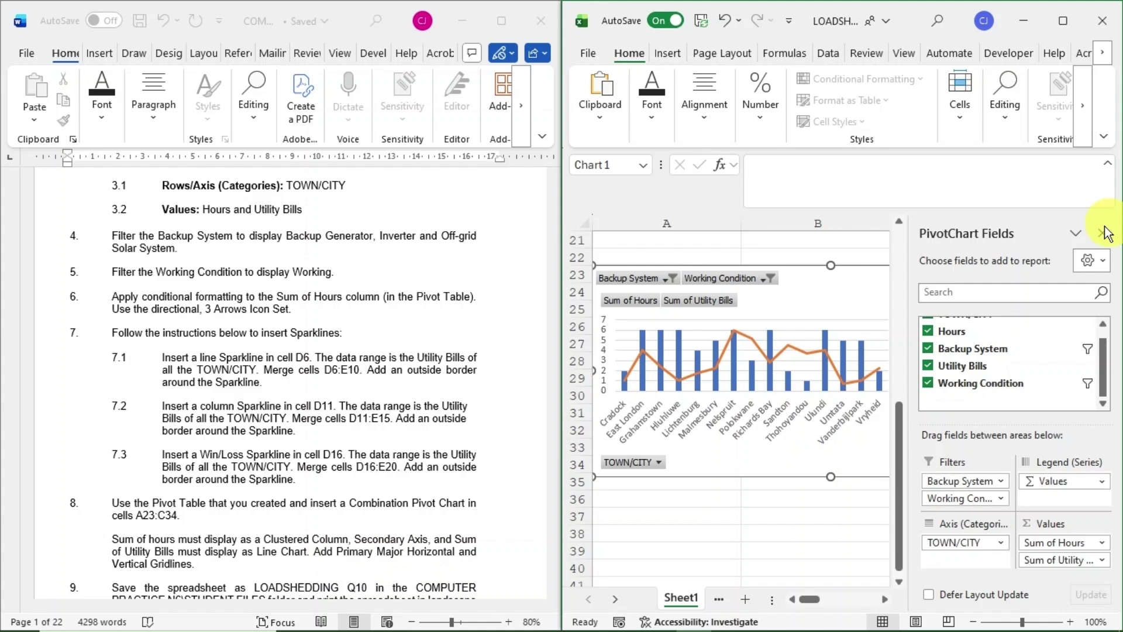
pyautogui.click(1056, 18)
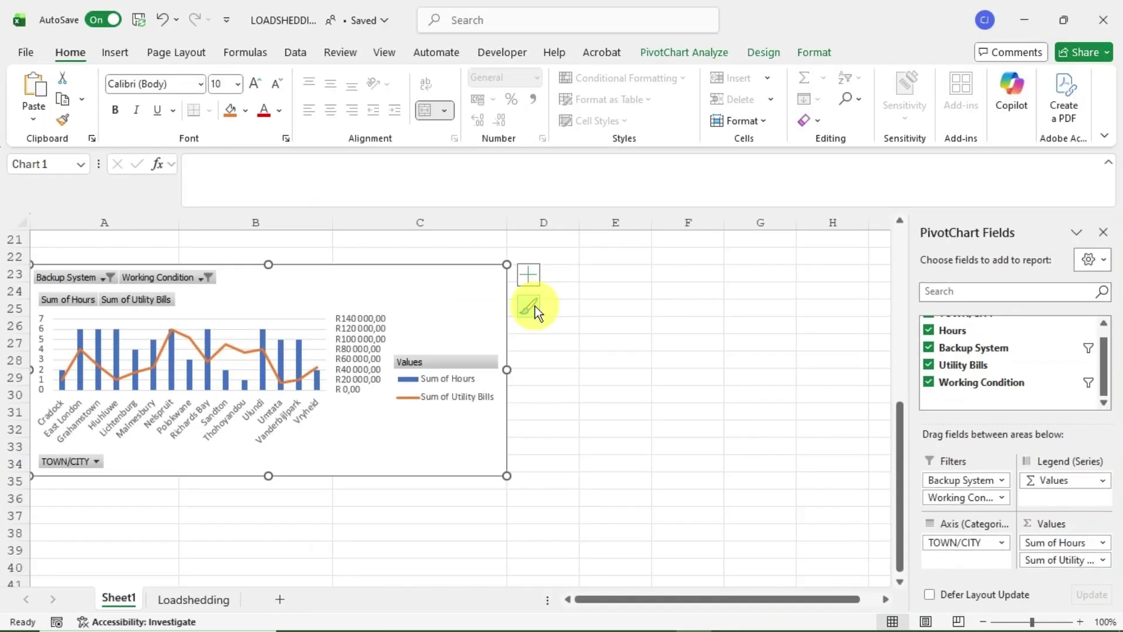
pyautogui.click(535, 306)
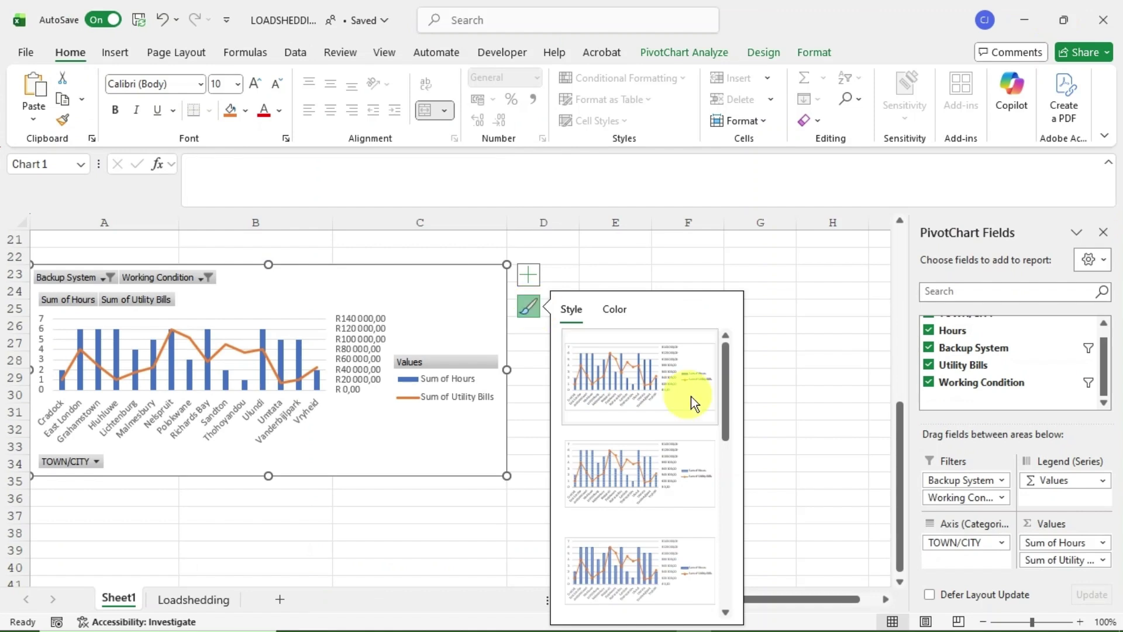
pyautogui.moveTo(724, 414); pyautogui.dragTo(729, 496)
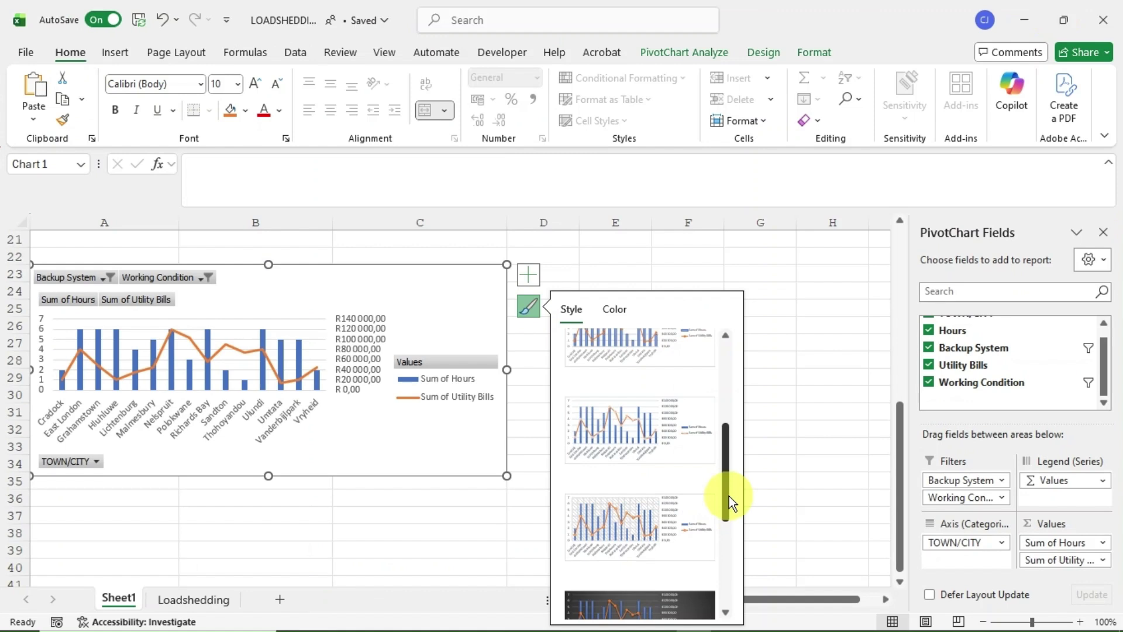
pyautogui.click(596, 514)
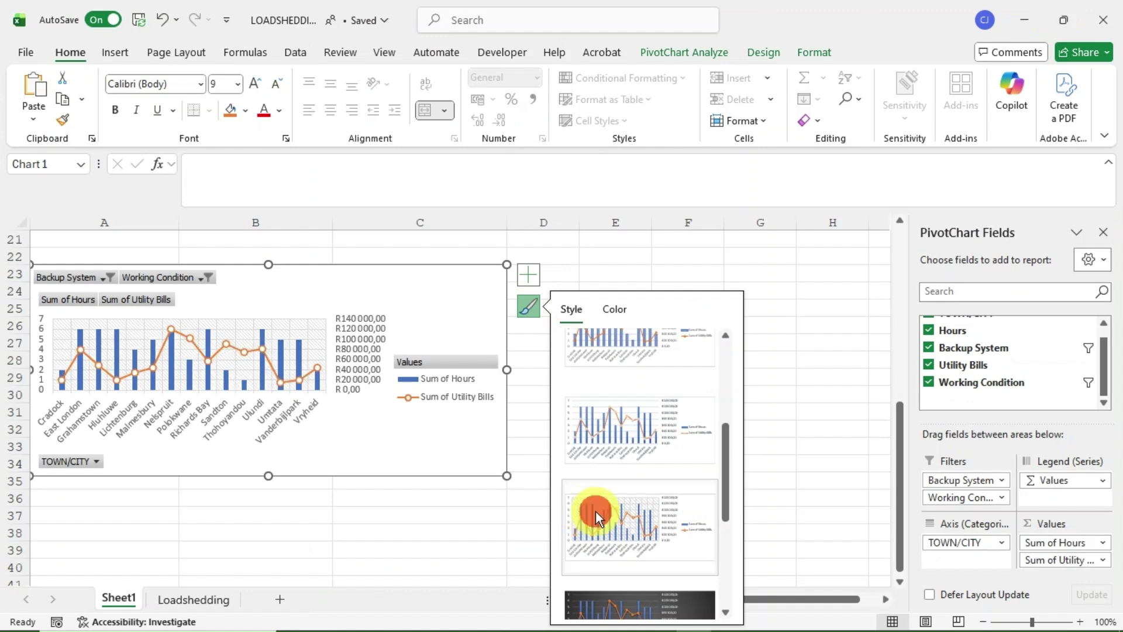
pyautogui.click(397, 446)
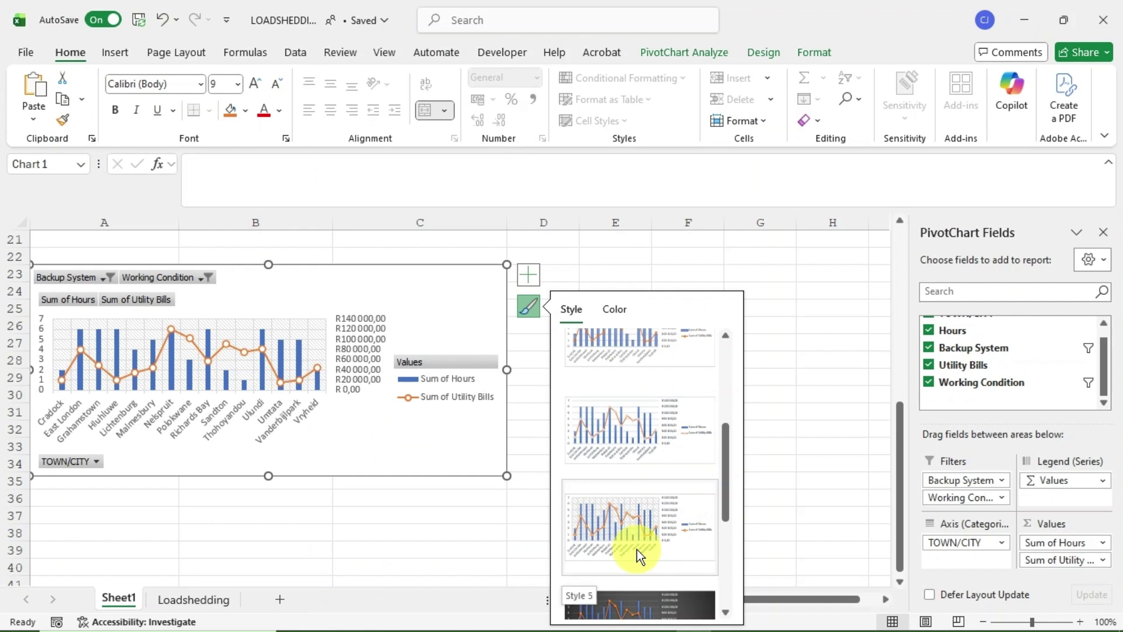
pyautogui.click(739, 501)
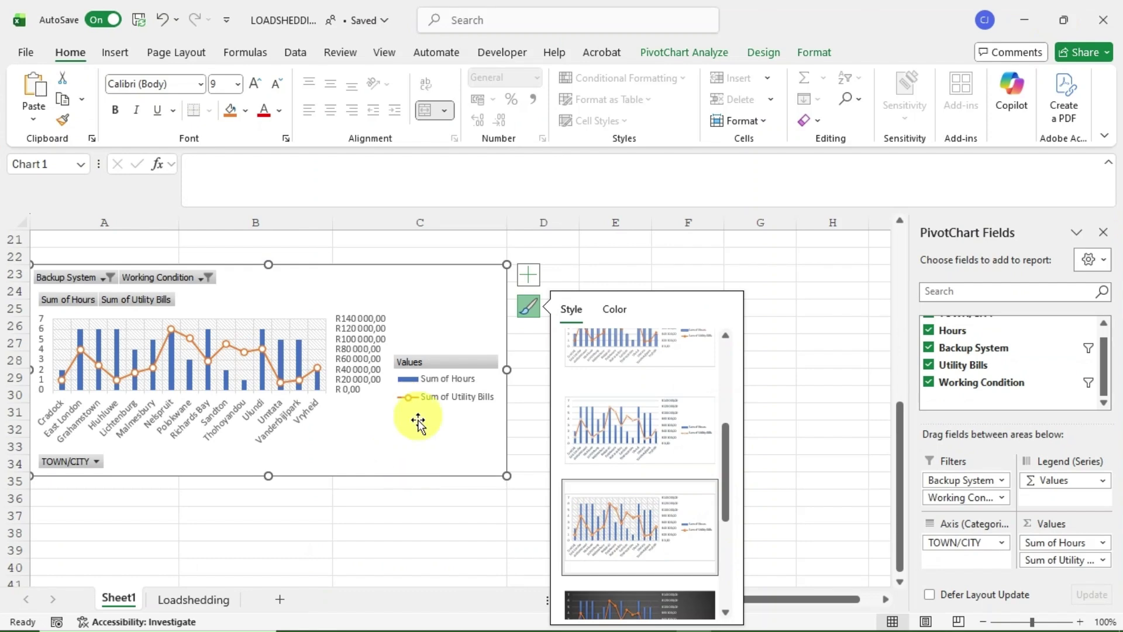
# Read the exam document's final instruction on saving and printing the spreadsheet, and review the finished pivot table sheet
pyautogui.press('super+Right')
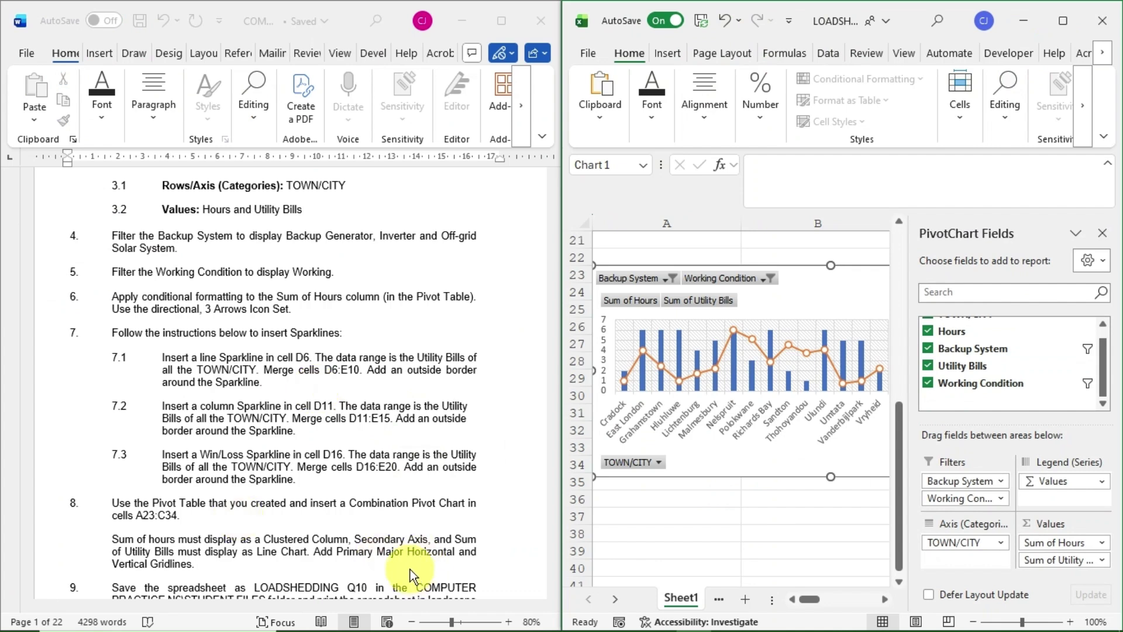
pyautogui.click(531, 418)
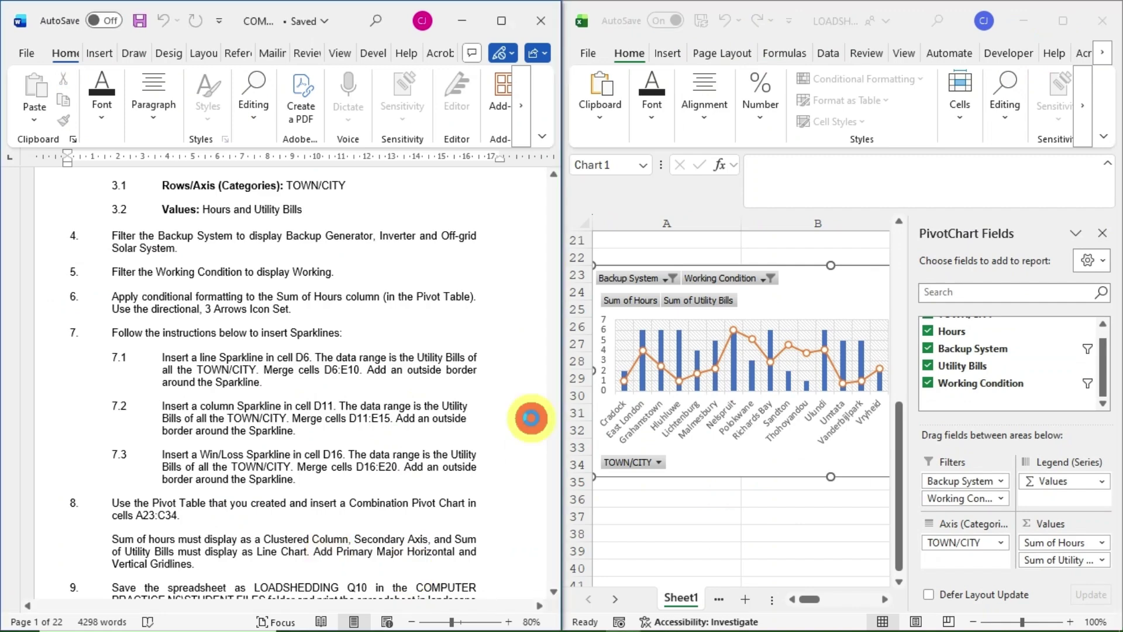
pyautogui.click(553, 580)
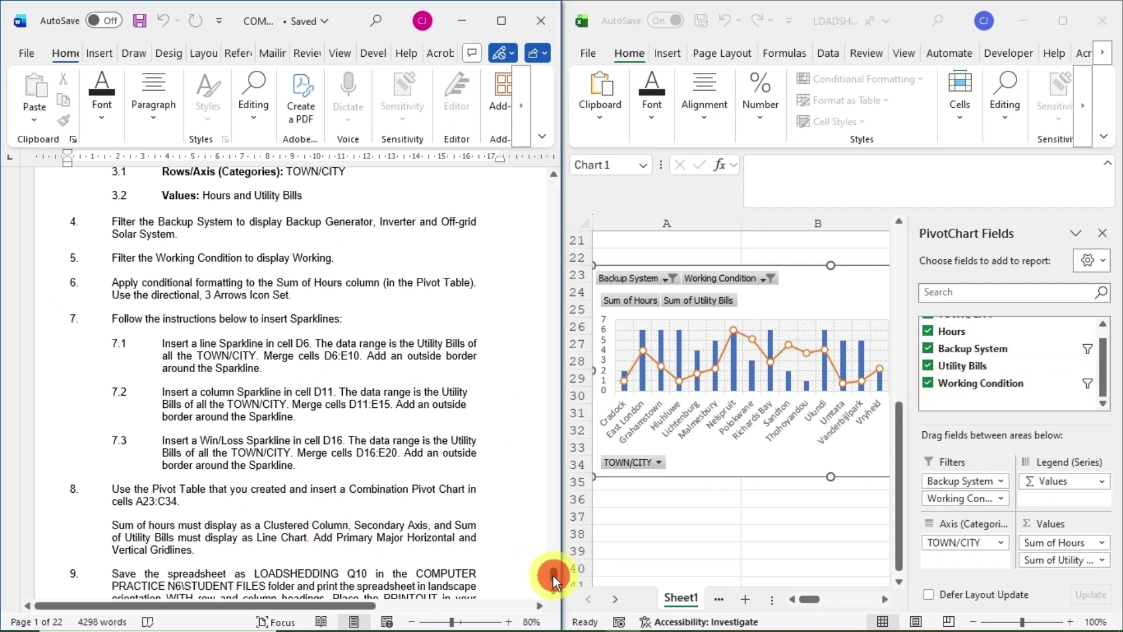
pyautogui.scroll(-3, 418, 546)
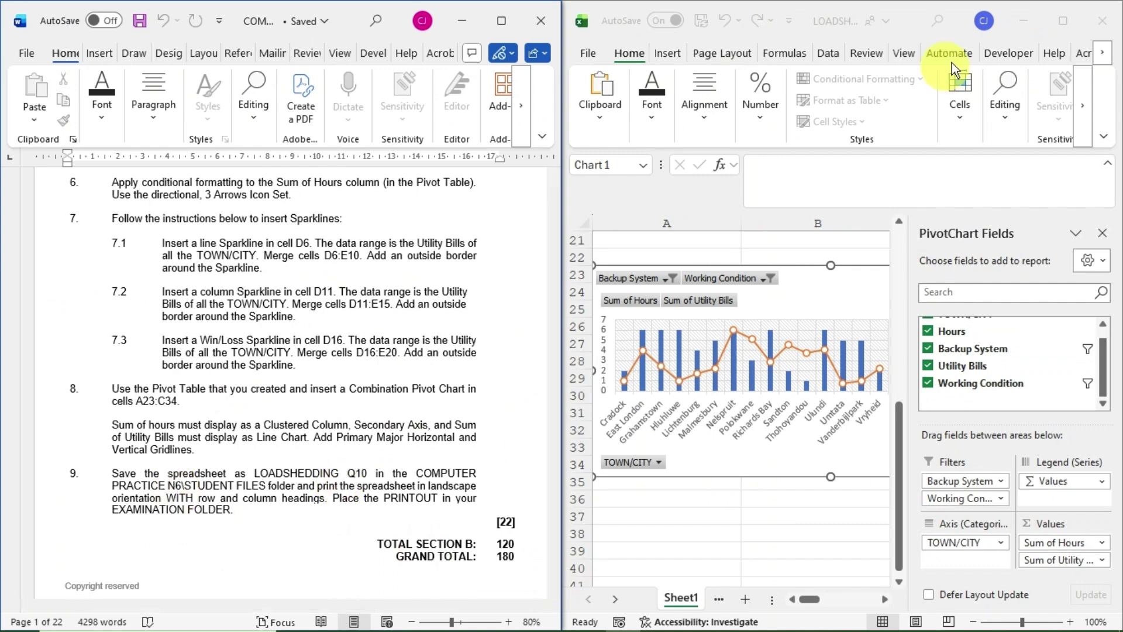
pyautogui.click(1051, 23)
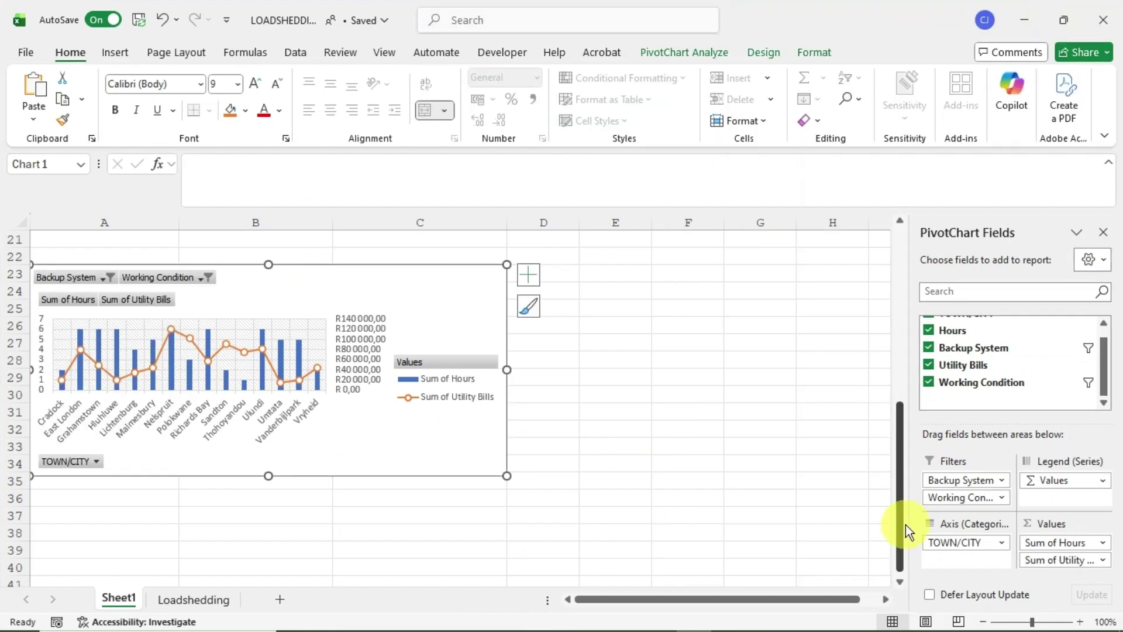
pyautogui.moveTo(905, 525); pyautogui.dragTo(900, 332)
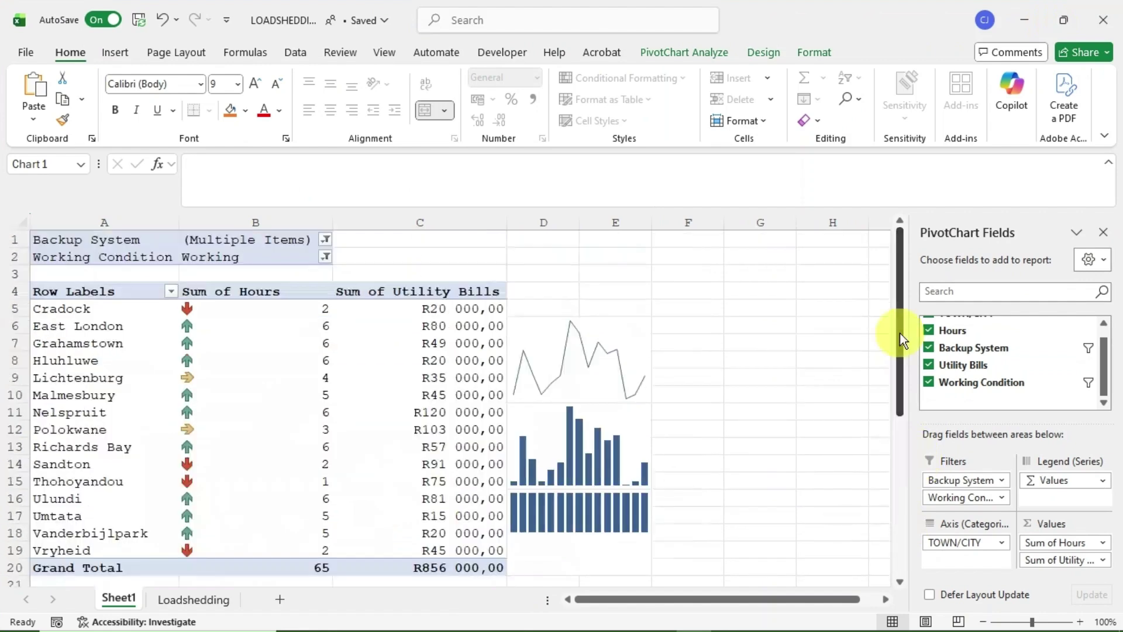
# Save a copy of the workbook as LOADSHEDDING Q10 in the CP N6 folder, keeping the Excel Workbook file type
pyautogui.click(29, 52)
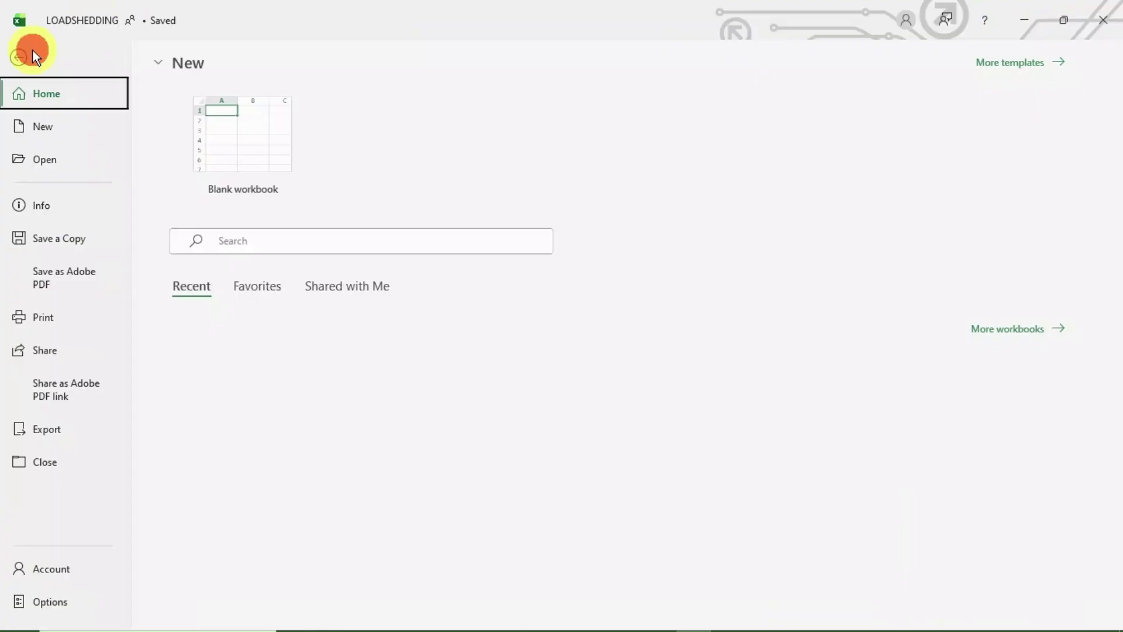
pyautogui.click(55, 240)
pyautogui.scroll(-2, 218, 581)
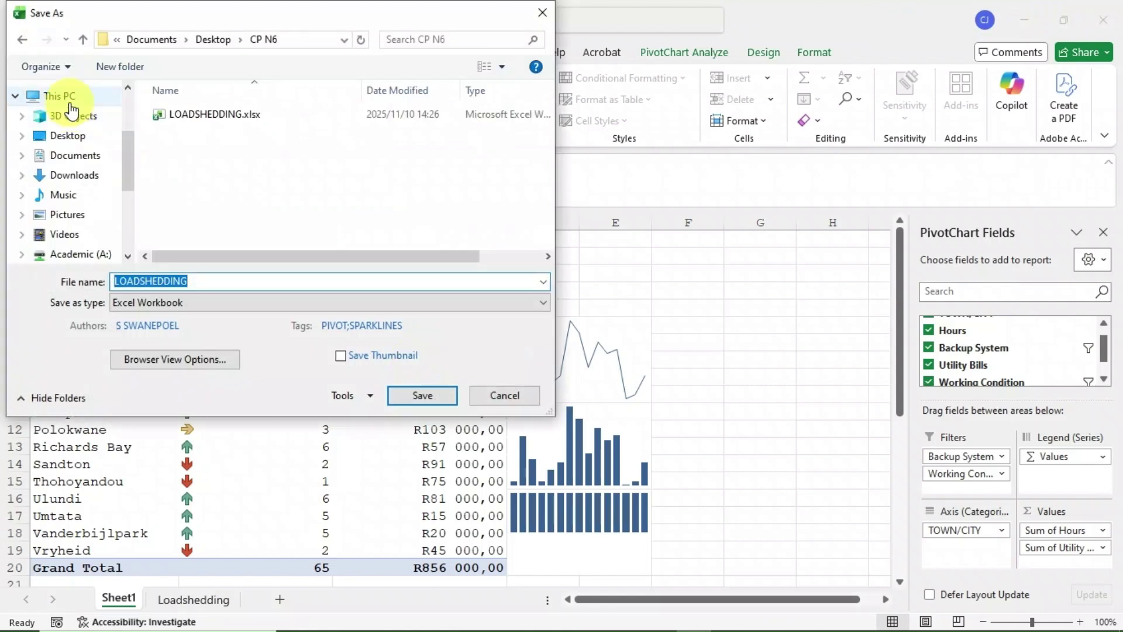
pyautogui.click(70, 101)
pyautogui.click(23, 39)
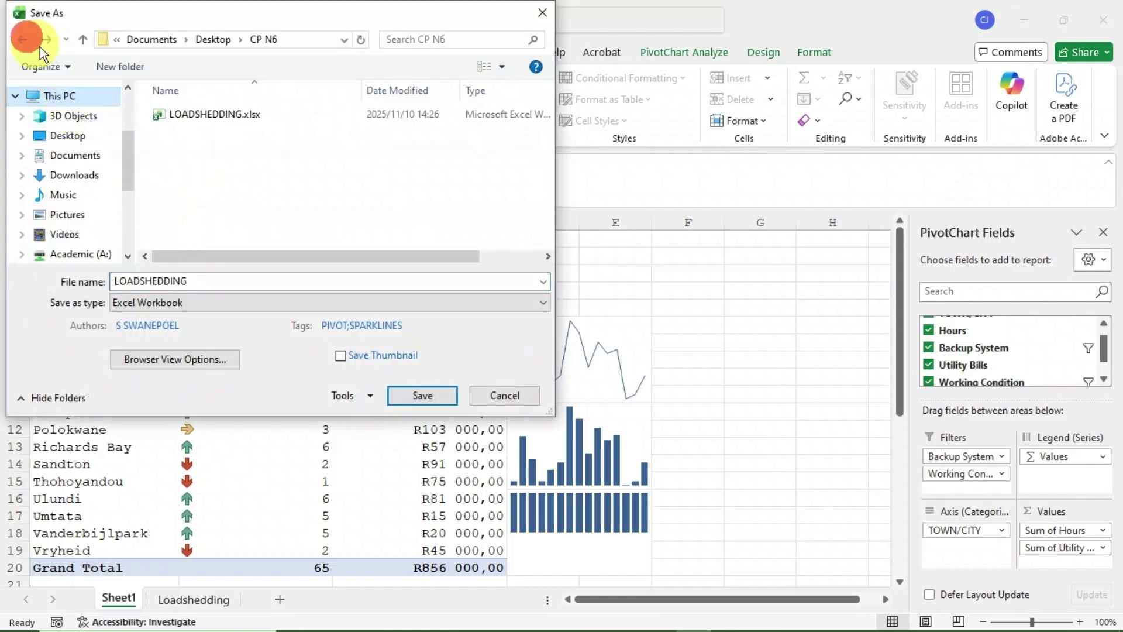
pyautogui.click(219, 163)
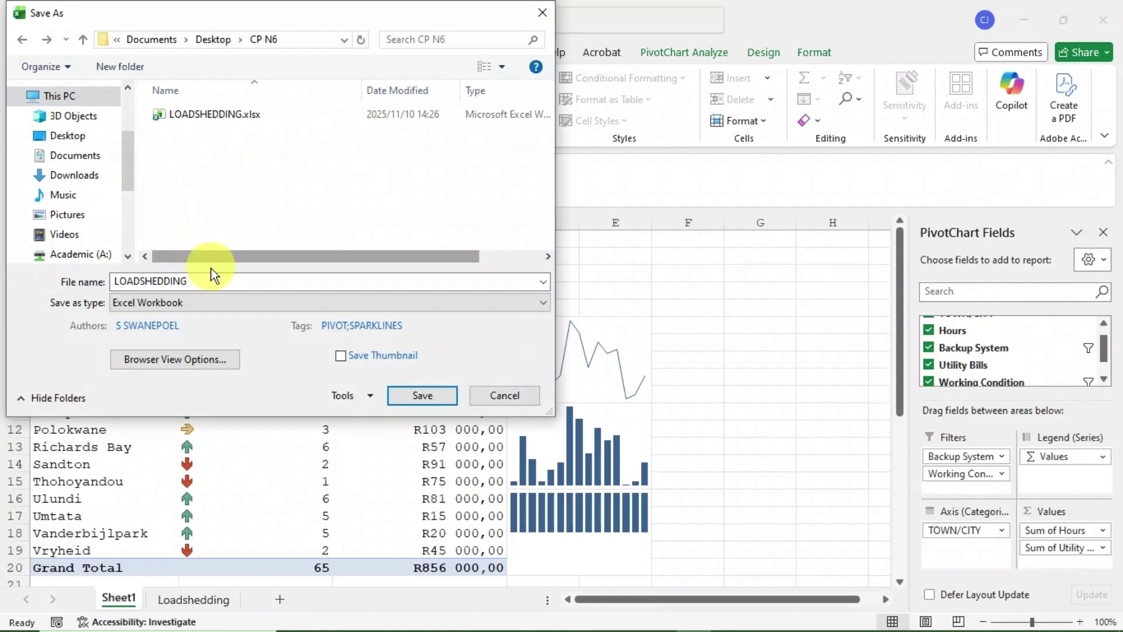
pyautogui.click(211, 283)
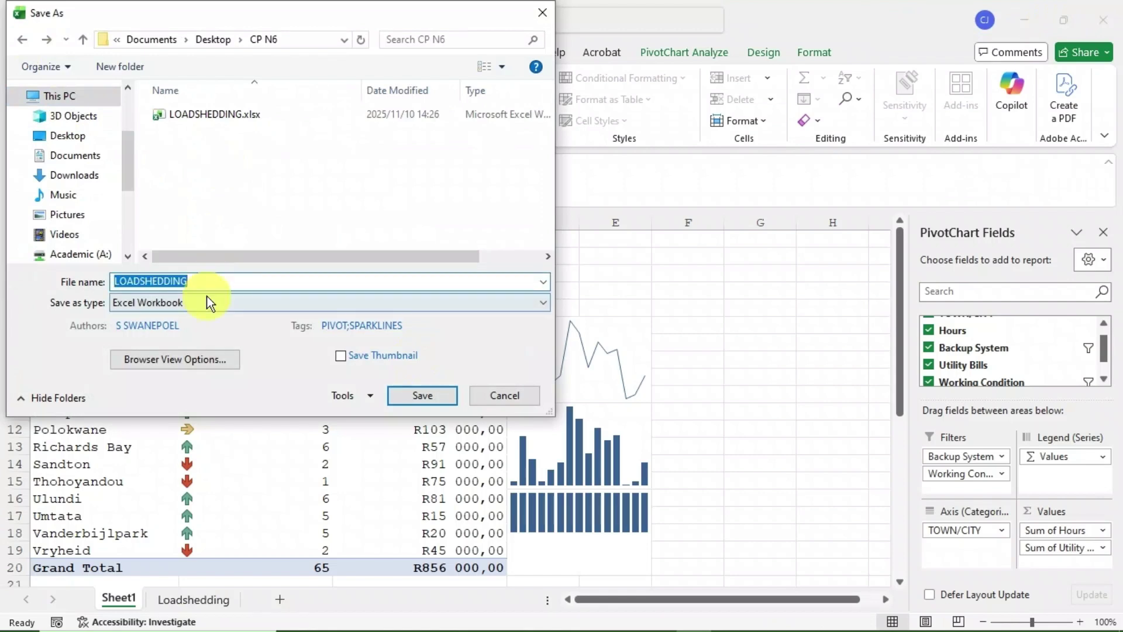
pyautogui.click(212, 285)
pyautogui.moveTo(406, 629)
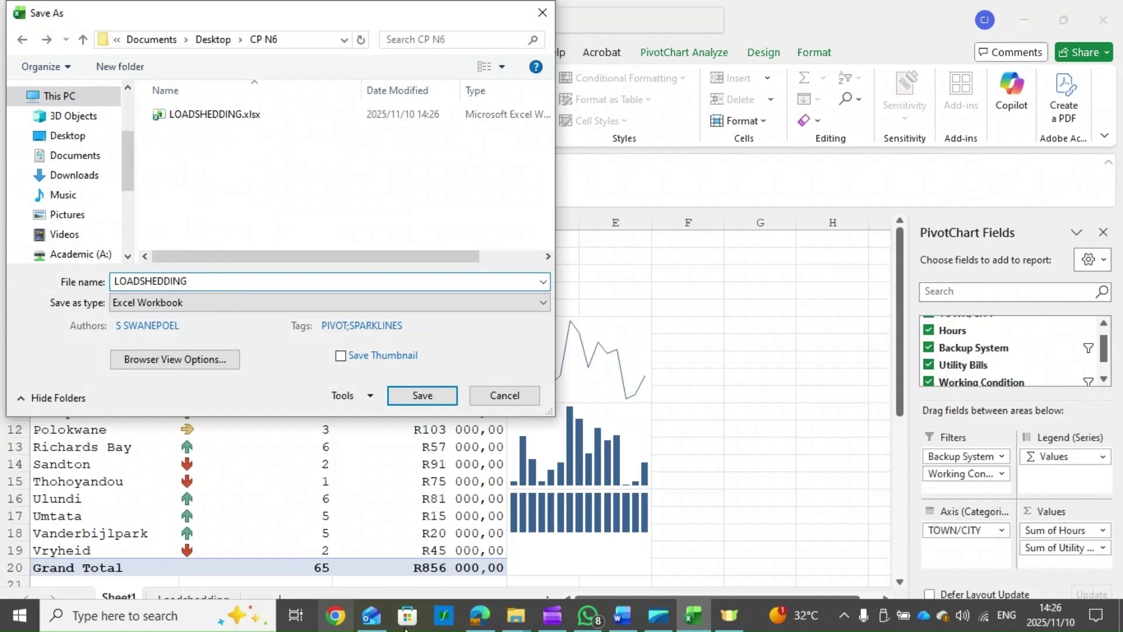
pyautogui.click(613, 630)
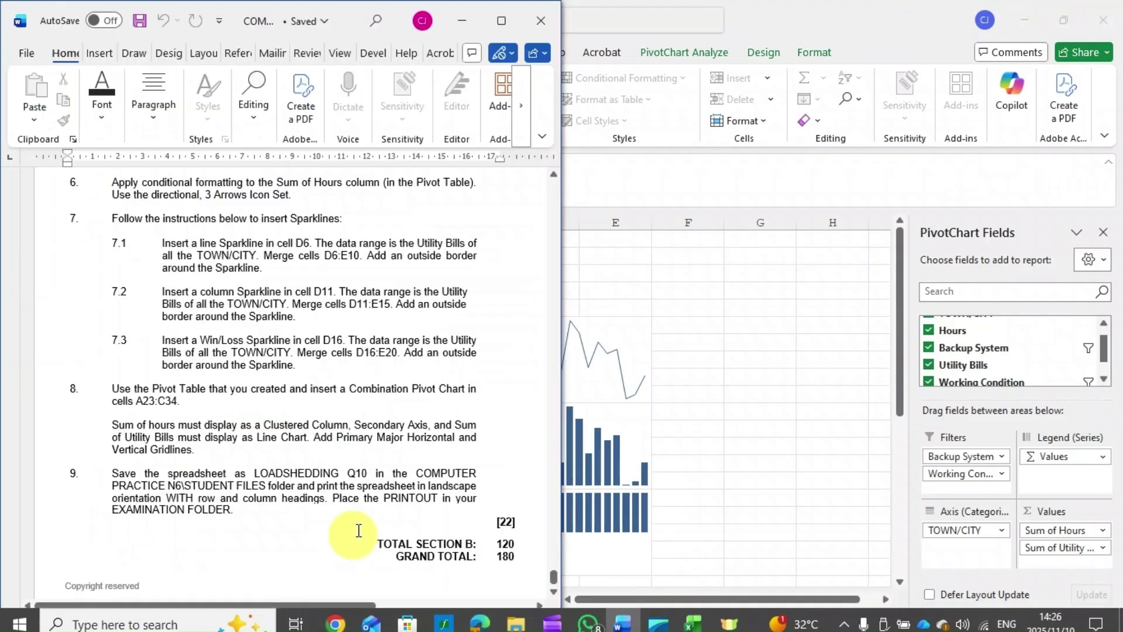
pyautogui.click(461, 20)
pyautogui.click(207, 287)
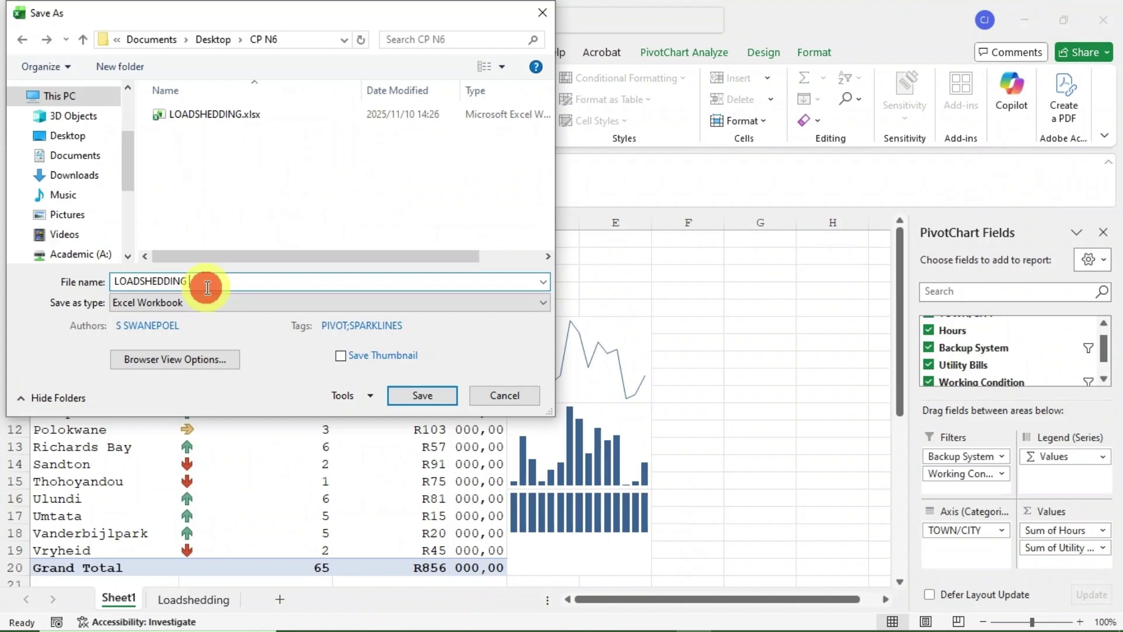
pyautogui.write('Q10')
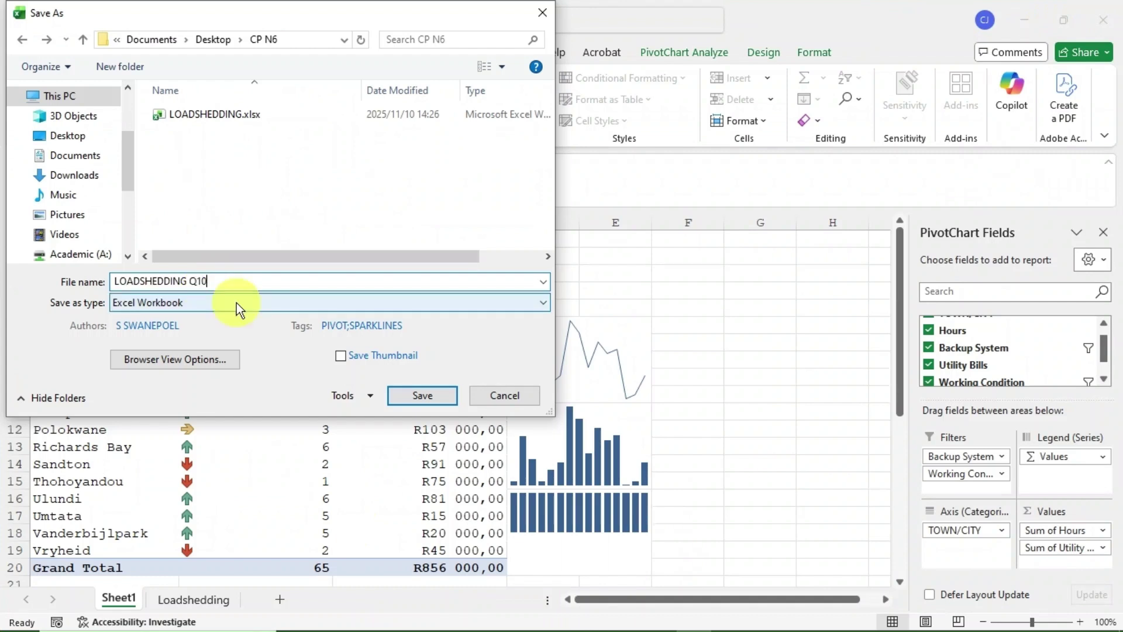
pyautogui.click(405, 398)
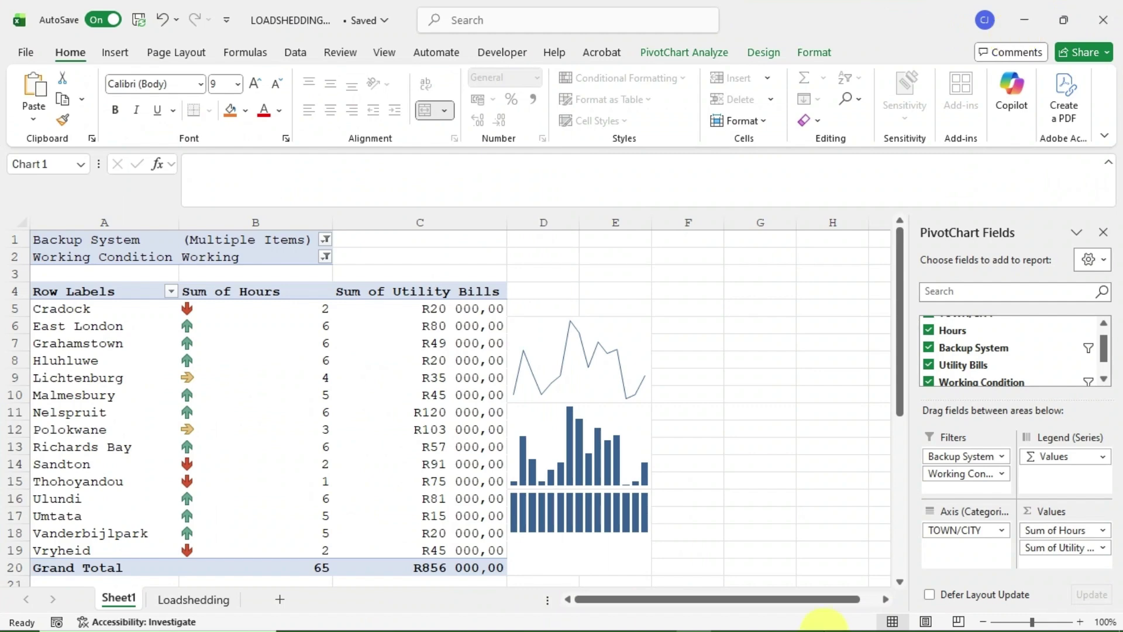
pyautogui.click(552, 624)
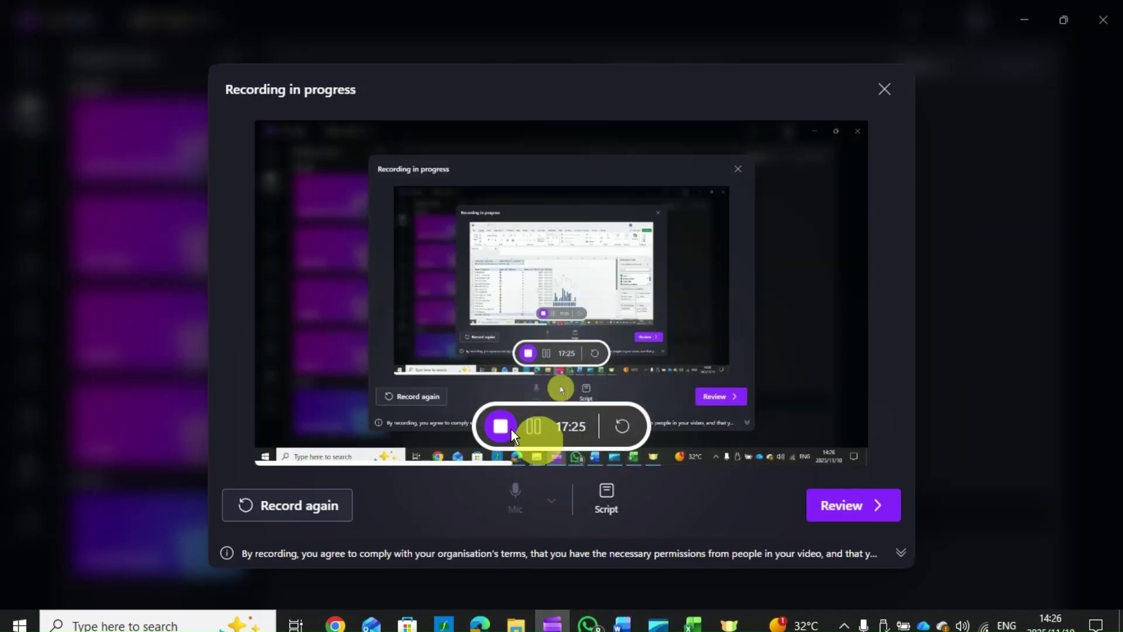